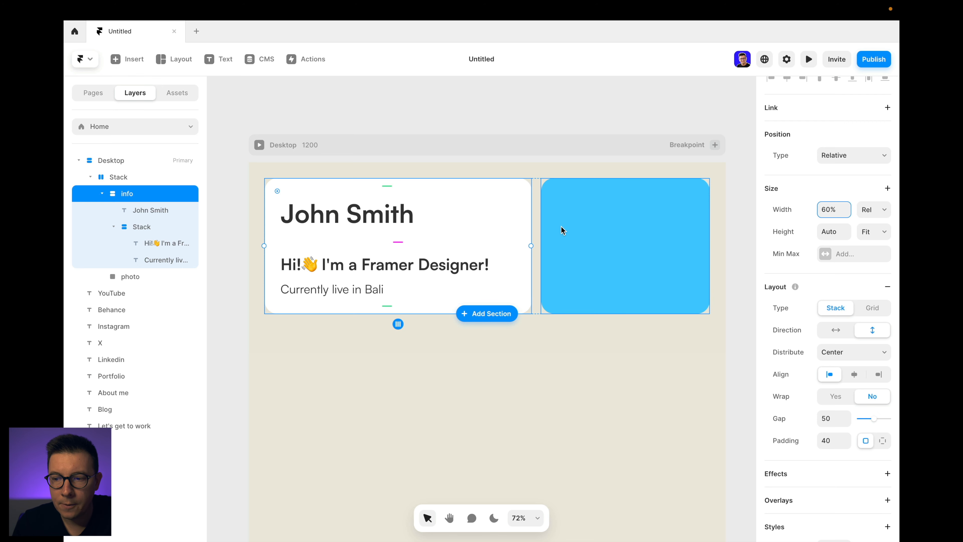
Step: Preview the page and widen the preview to about 1456 to check how the two cards scale, and return to the canvas
left_click(547, 97)
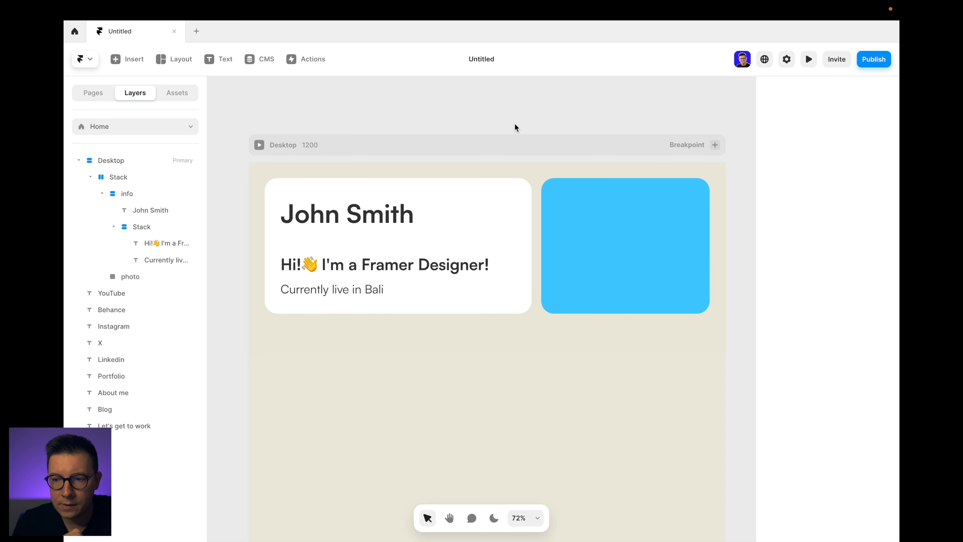
left_click(809, 60)
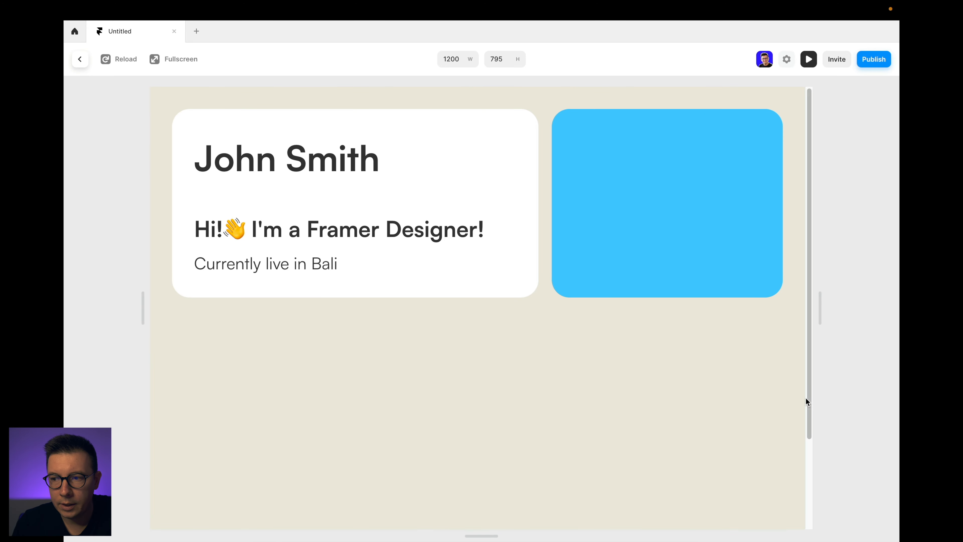
left_click_drag(821, 314, 892, 344)
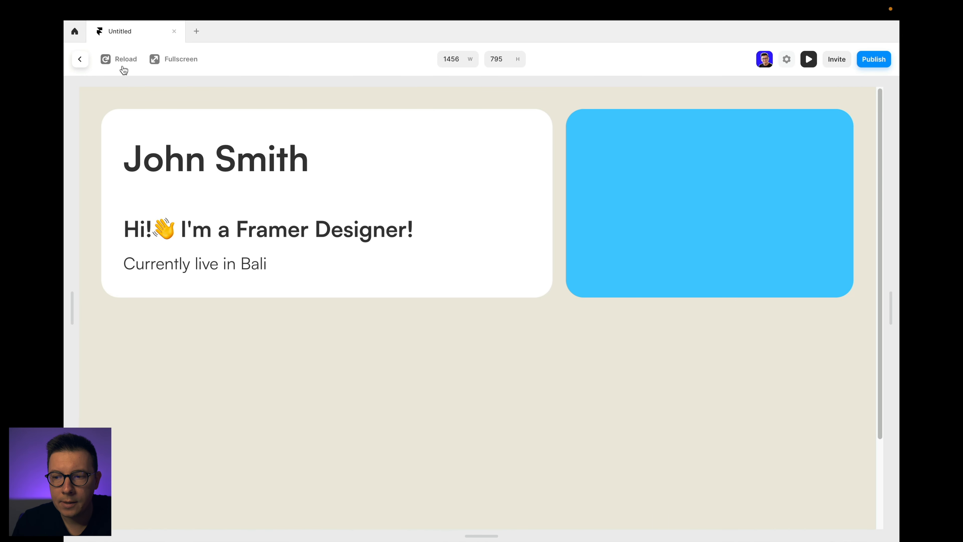
left_click(80, 61)
Step: Set the width of the inner stack holding the two intro lines to Fill
left_click(436, 266)
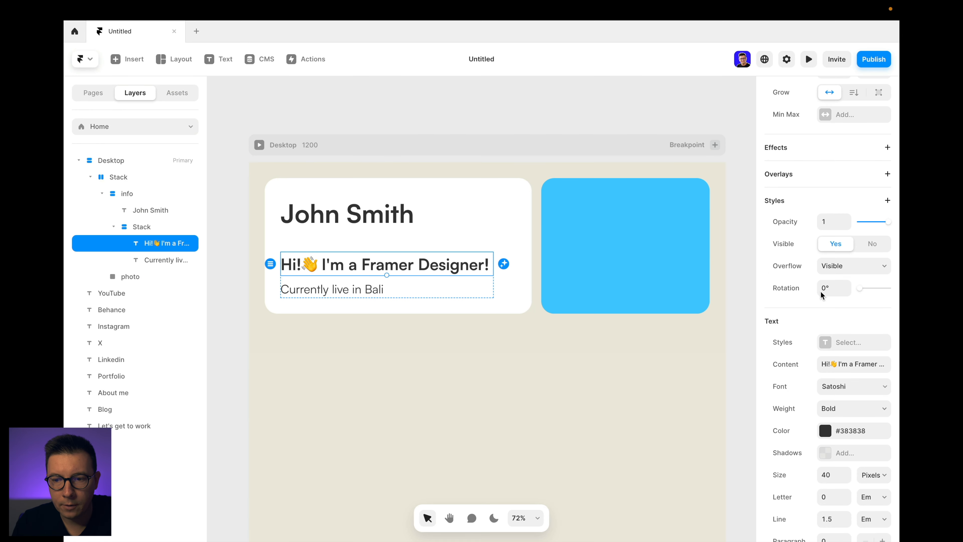
left_click(137, 226)
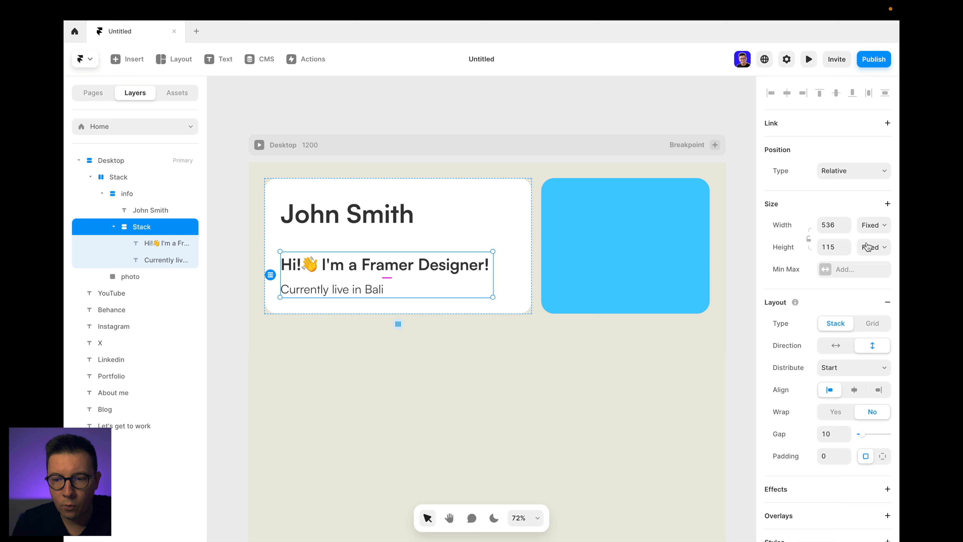
left_click(872, 225)
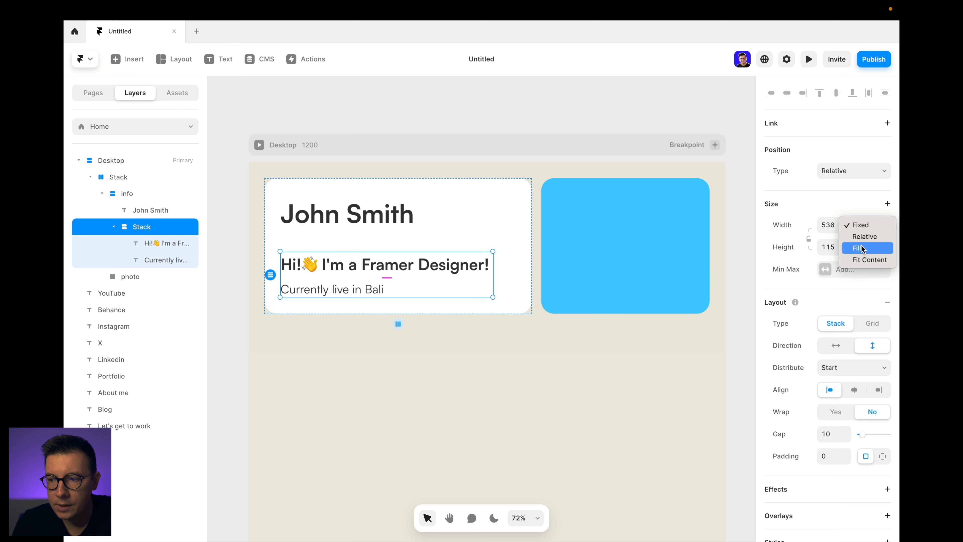
left_click(860, 248)
Step: Set the width of the "Hi!👋 I'm a Framer Designer!" text to Fill
left_click(451, 264)
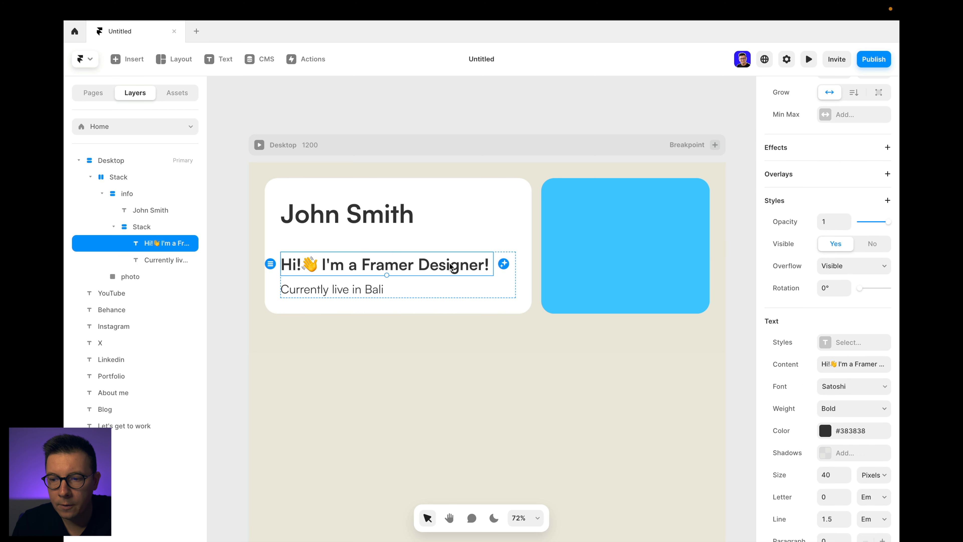
scroll(838, 279, "up", 5)
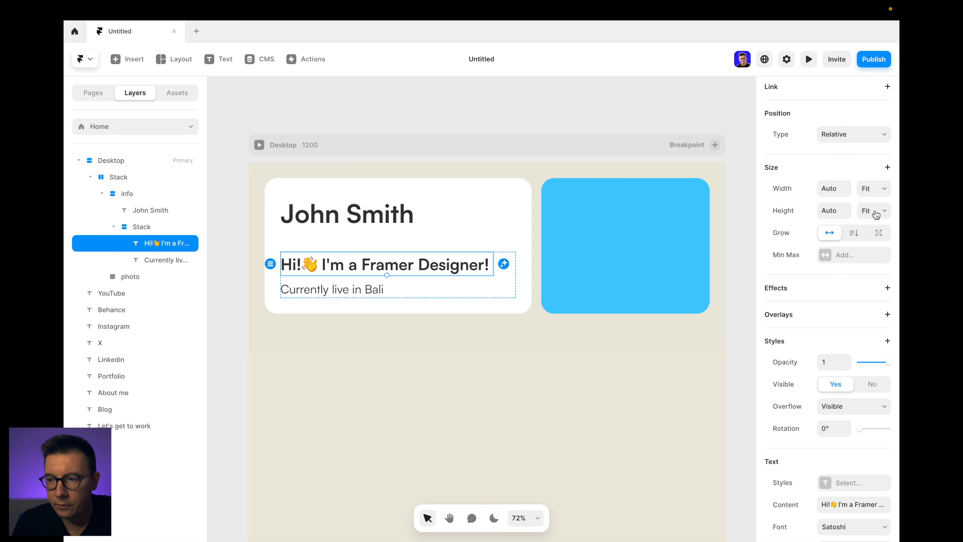
left_click(868, 188)
left_click(857, 177)
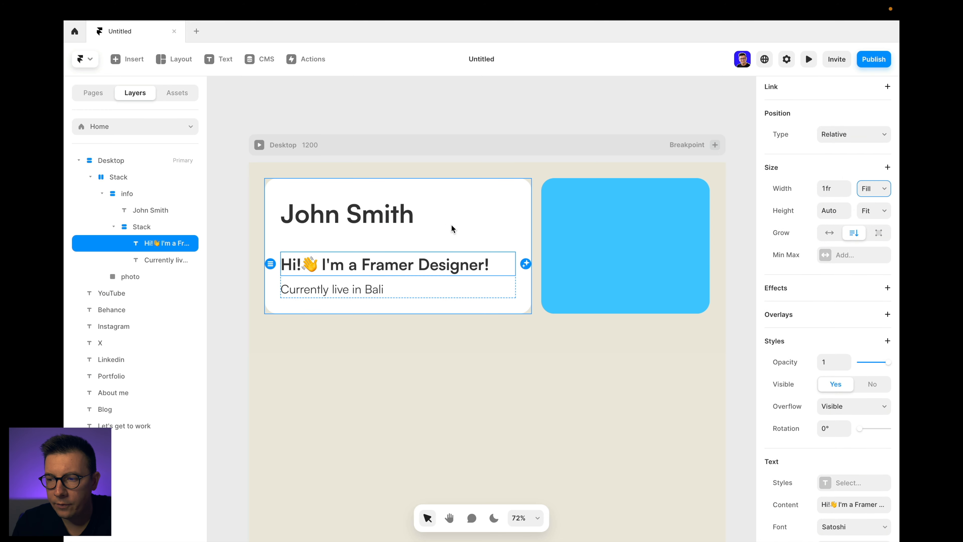
Step: Preview the page narrowed to about 760 wide to check the text wrapping, and return to the canvas
left_click(428, 364)
left_click(808, 60)
left_click_drag(816, 296, 697, 318)
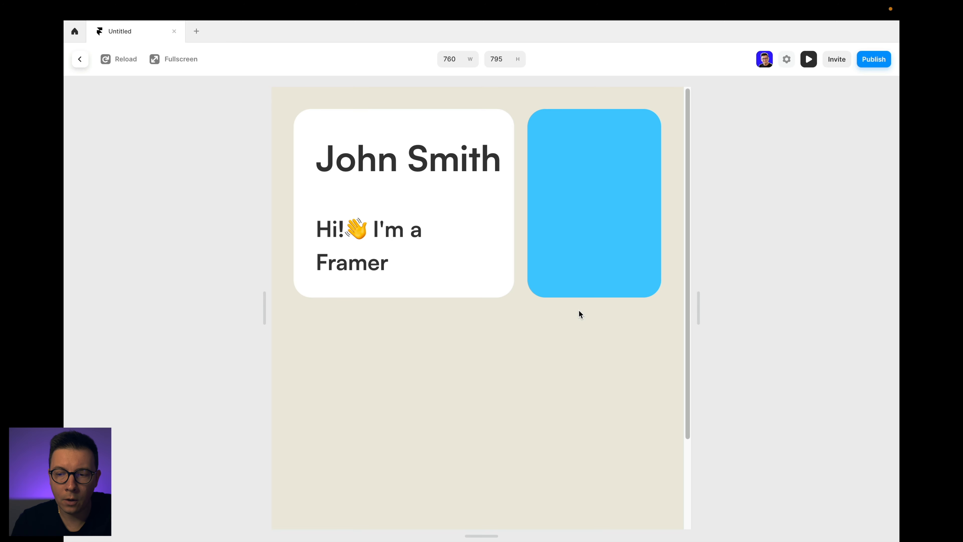
left_click(79, 58)
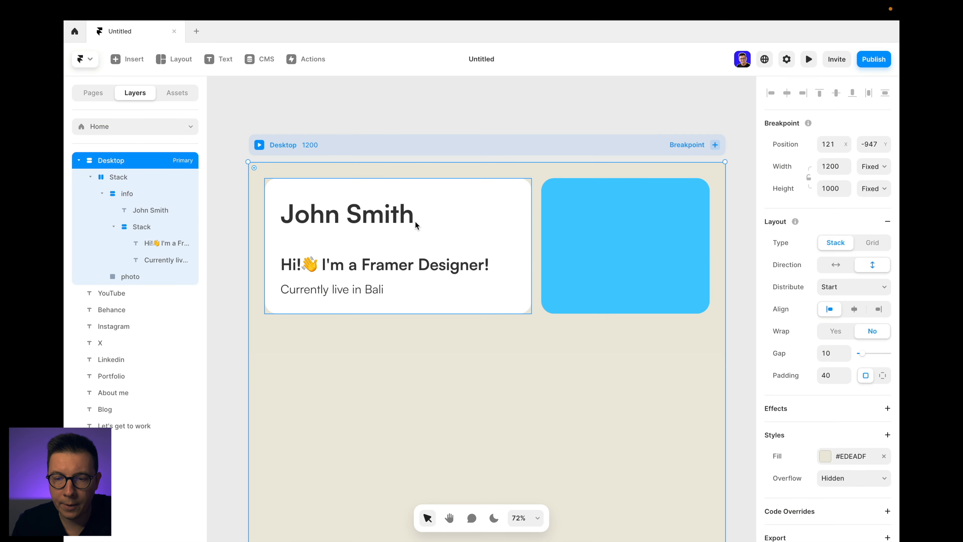
Step: Set the height of the inner stack with the two intro lines to Fit Content
left_click(479, 210)
left_click(875, 234)
left_click(876, 233)
double_click(394, 266)
left_click(877, 248)
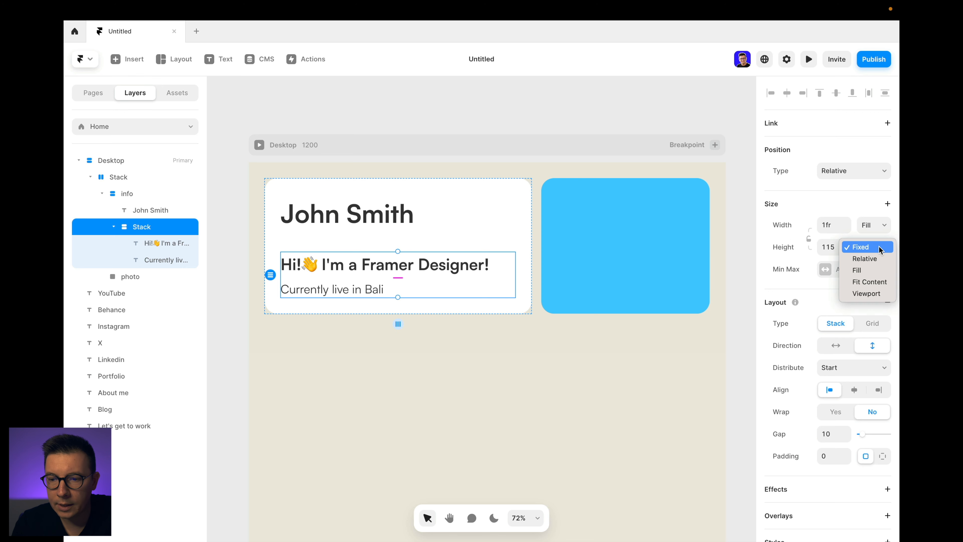
left_click(868, 283)
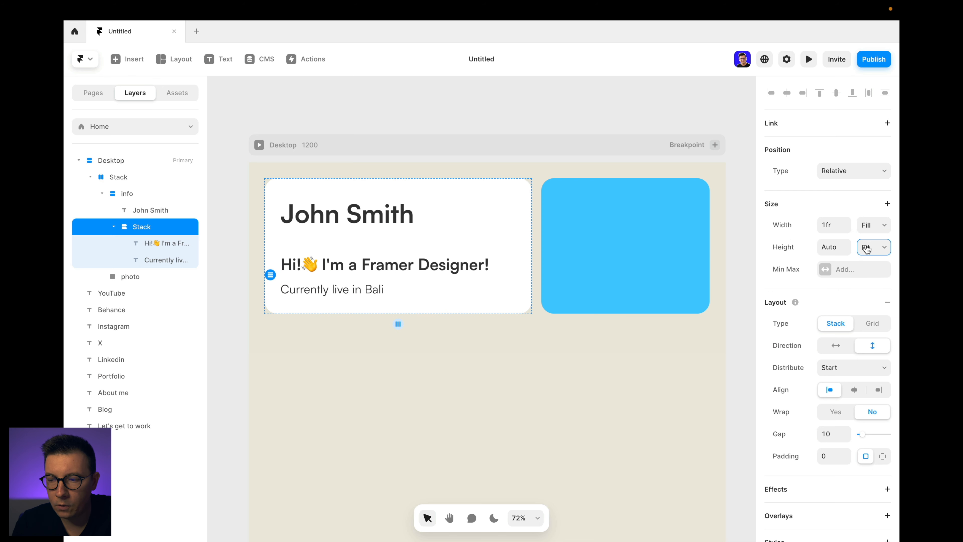
Step: Preview the page again and resize its viewport to check how the info card's height adapts, and return to the canvas
left_click(806, 61)
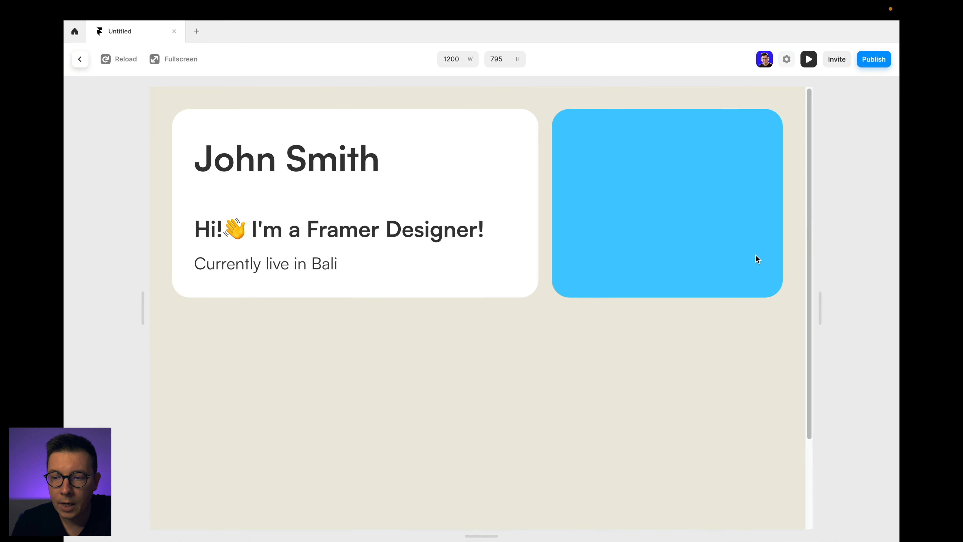
mouse_move(819, 303)
left_mouse_down()
mouse_move(688, 301)
mouse_move(820, 306)
left_mouse_up()
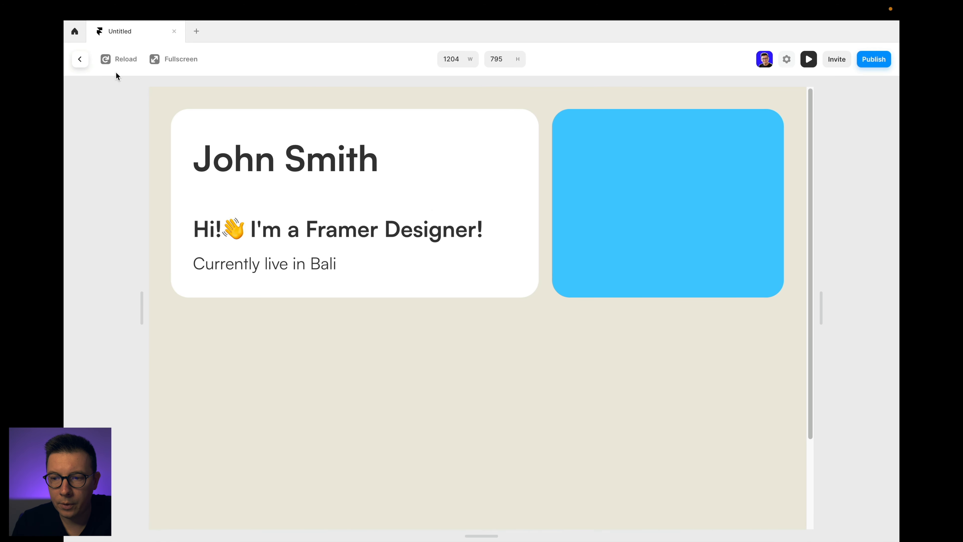
left_click(80, 60)
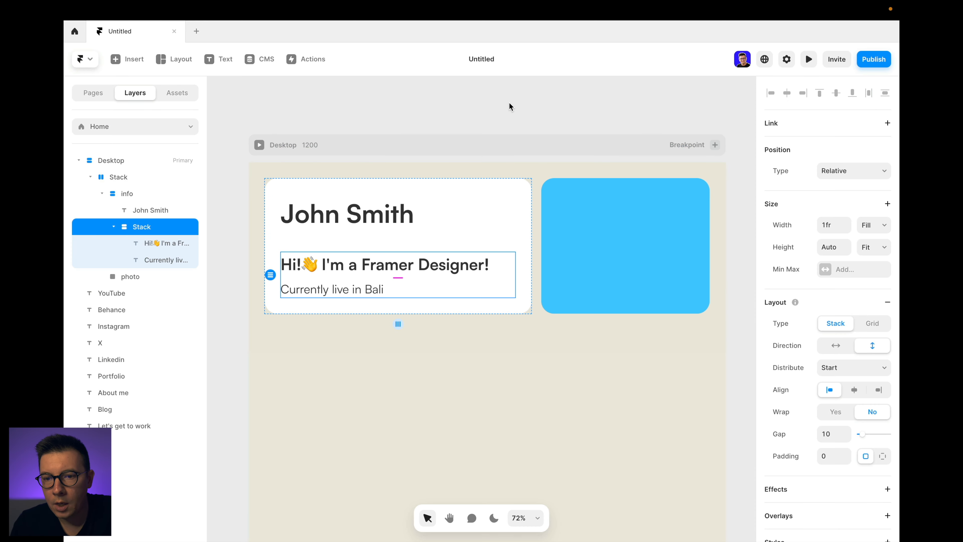
Step: Change the photo frame's fill to an image and pick the Unsplash picture of the woman in a beige coat
left_click(645, 270)
left_click(824, 381)
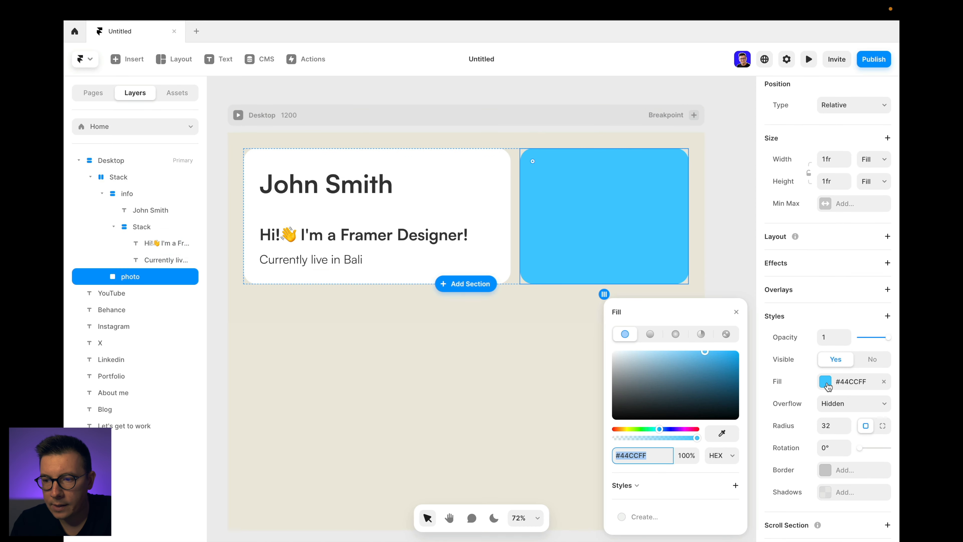
left_click(724, 334)
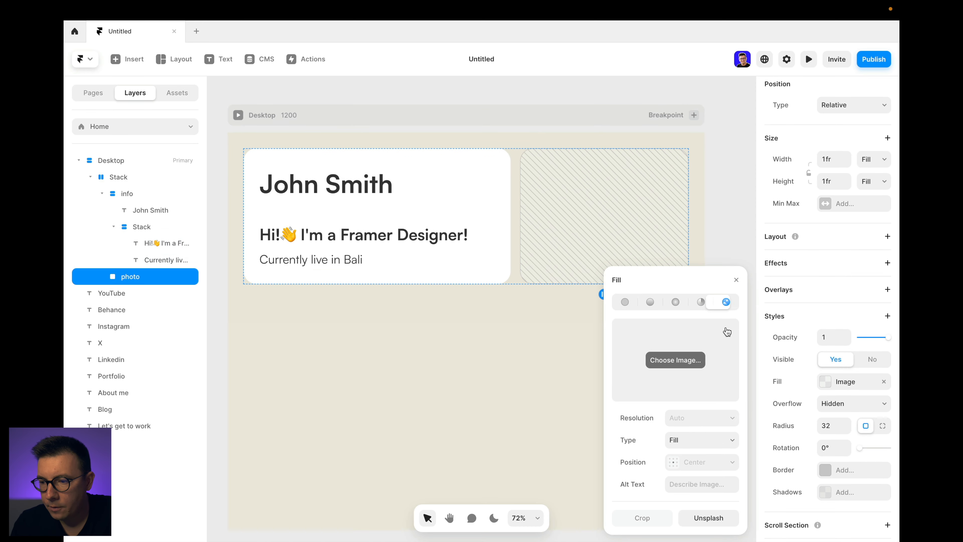
left_click(706, 516)
scroll(671, 416, "down", 3)
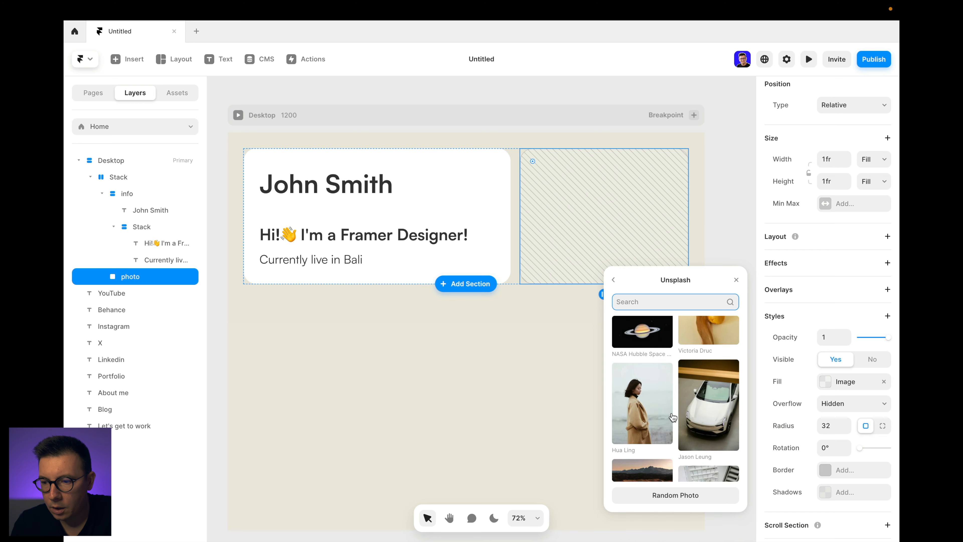
scroll(671, 416, "down", 5)
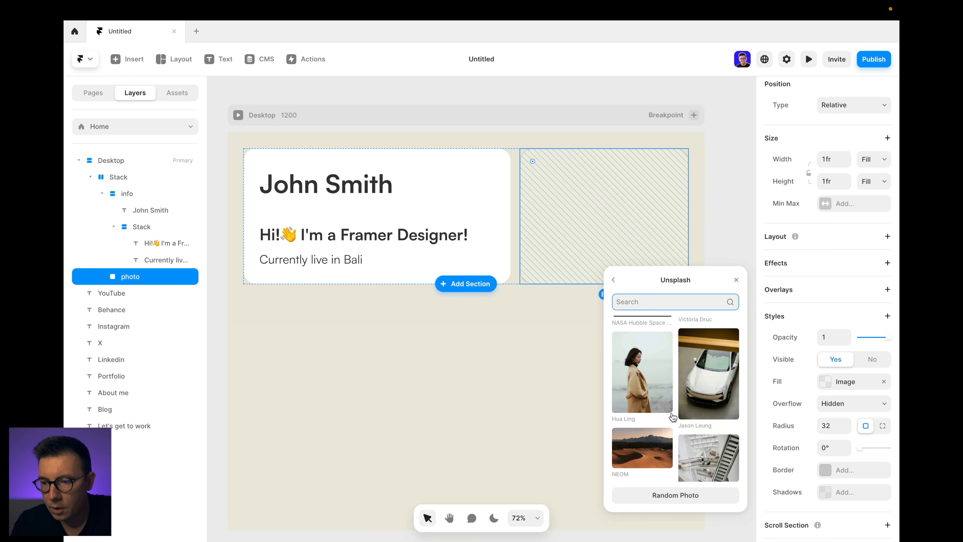
left_click(642, 465)
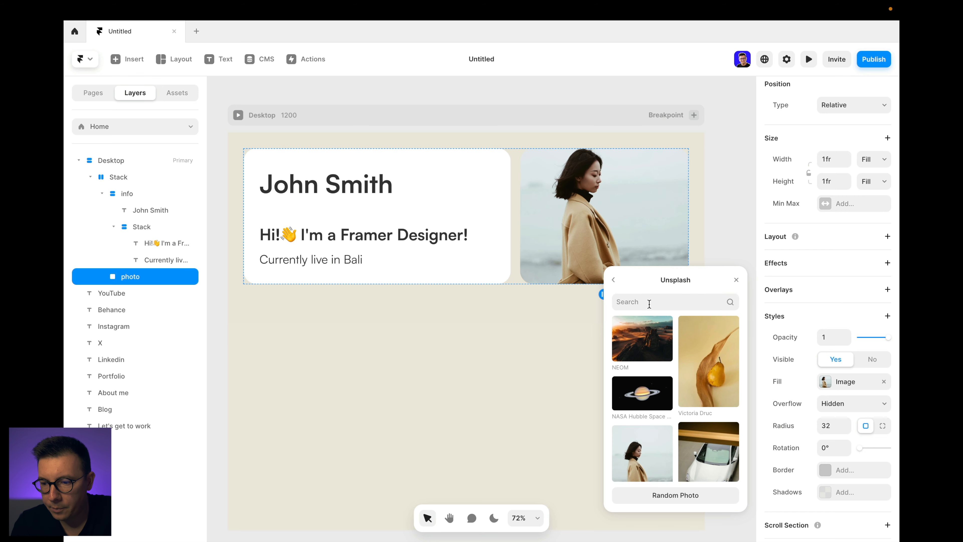
Step: Search Unsplash for "portrait" and use the picture of the man in a red beanie as the photo frame's fill
type("po")
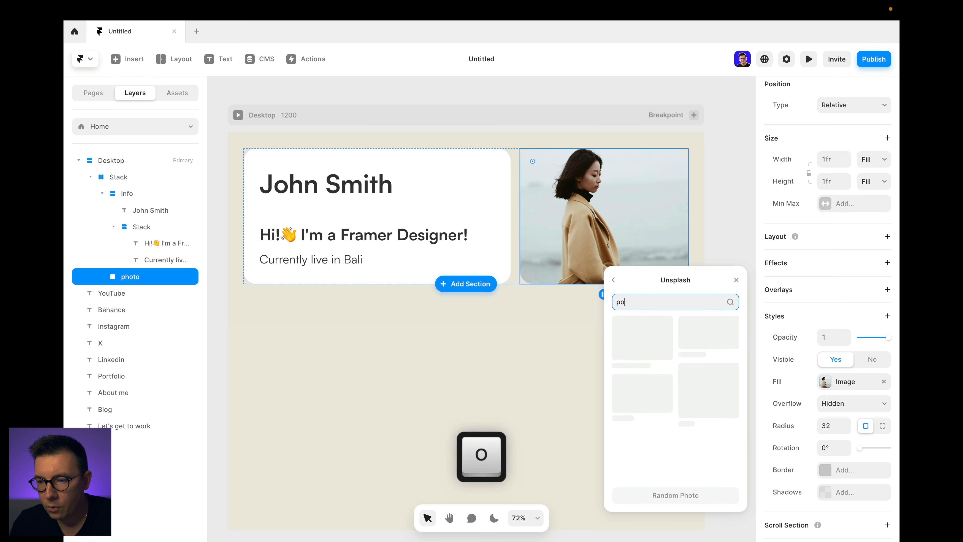
type("rtrait")
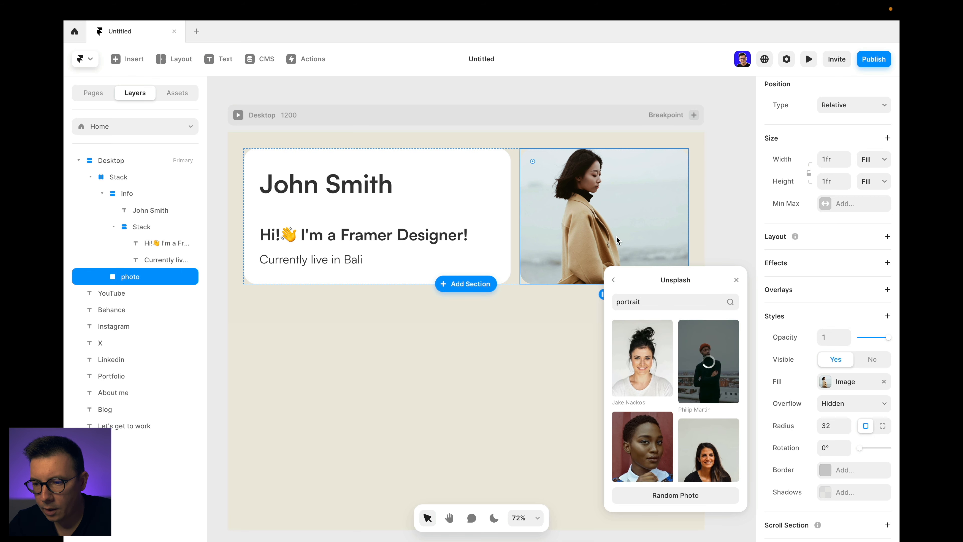
left_click(707, 360)
left_click(719, 214)
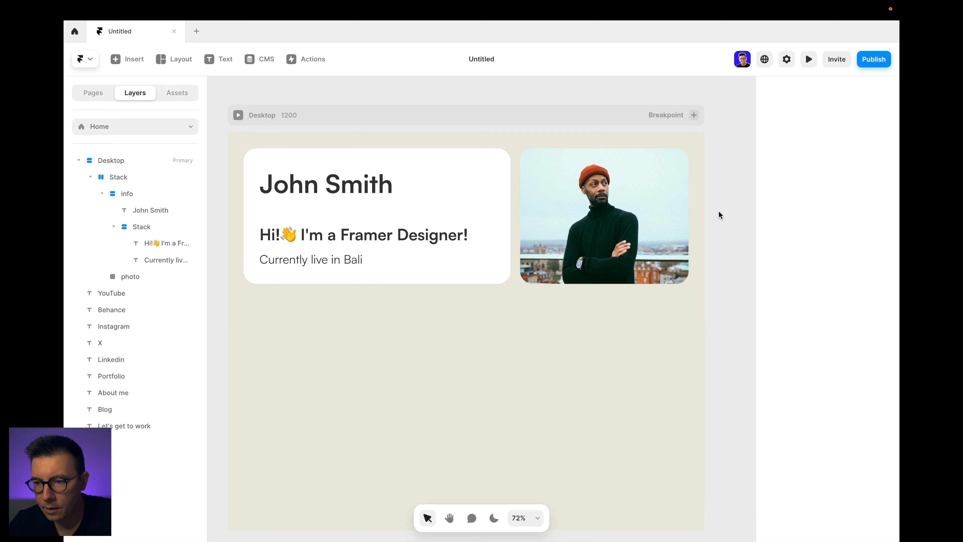
scroll(509, 327, "left", 2)
scroll(510, 327, "down", 1)
scroll(510, 326, "up", 2)
scroll(510, 326, "right", 1)
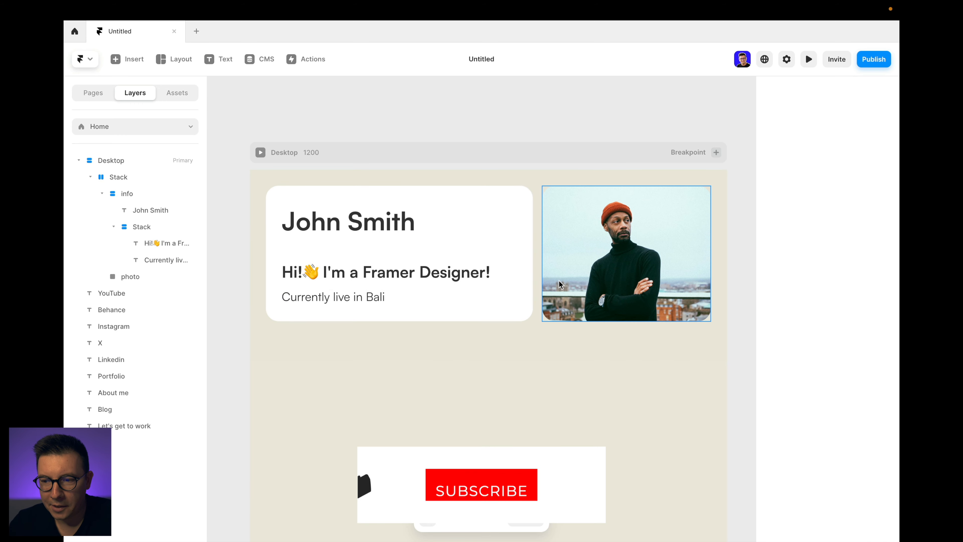
left_click(374, 297, "super")
left_click(374, 296, "super")
left_click(374, 298, "super")
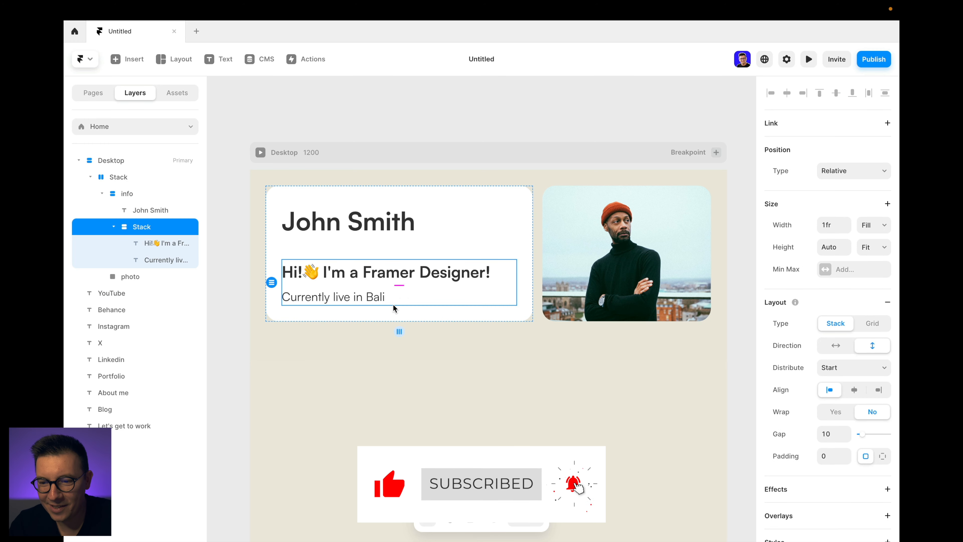
left_click(361, 294, "super")
left_click(361, 293, "super")
left_click(360, 294, "super")
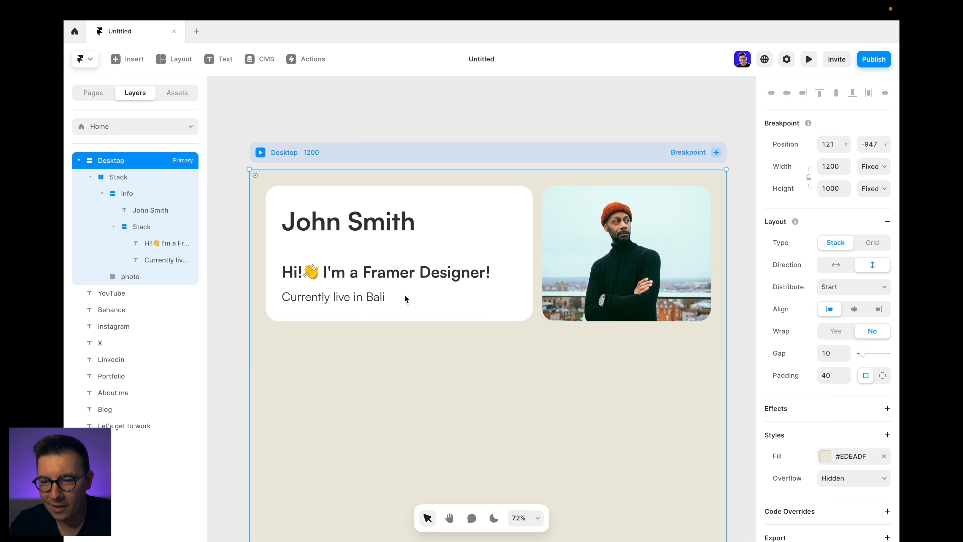
Step: Change the content of the "Currently live in Bali" text to "Currently live in Oslo"
scroll(405, 294, "down", 5)
left_click(362, 156)
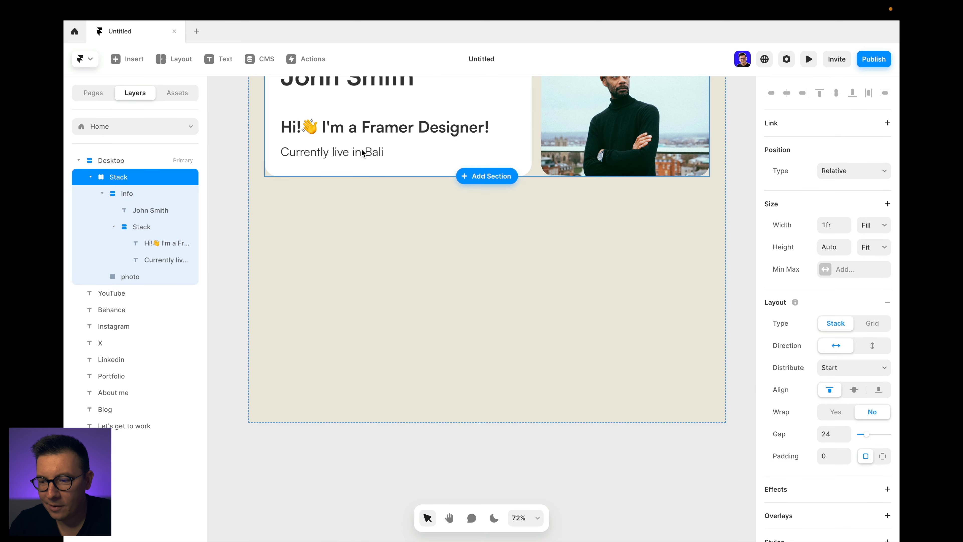
left_click(362, 153)
left_click(154, 261)
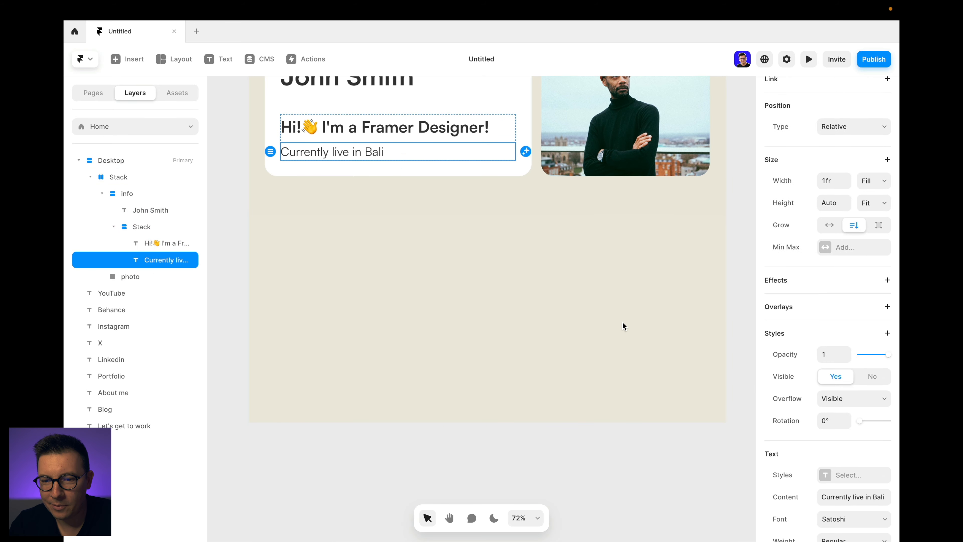
left_click(880, 500)
left_click(880, 500)
key("BackSpace")
key("BackSpace")
key("BackSpace")
key("BackSpace")
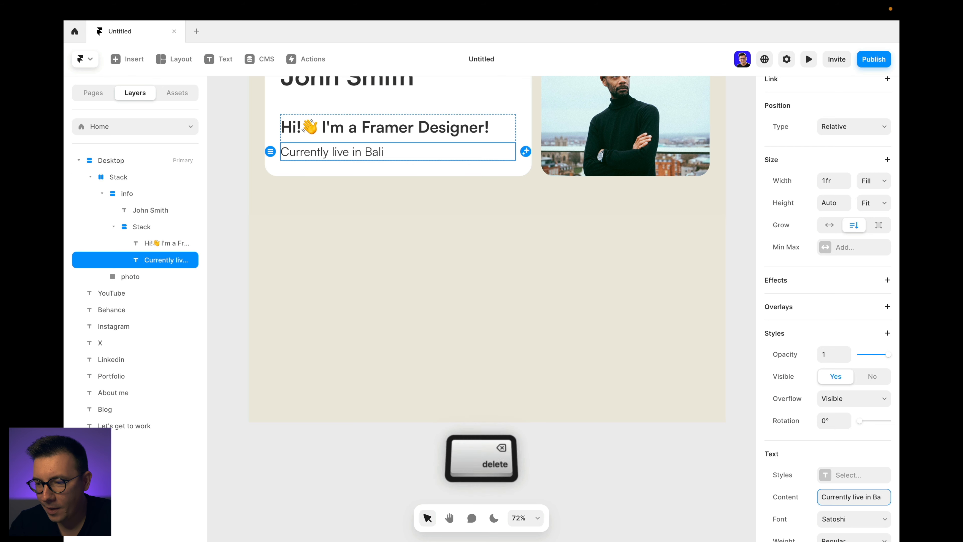
type("Oslo")
key("Return")
left_click(607, 279)
Step: Wrap the YouTube, Behance, Instagram, X and Linkedin texts beside the Desktop frame in a stack
scroll(620, 280, "up", 2)
scroll(619, 282, "up", 2)
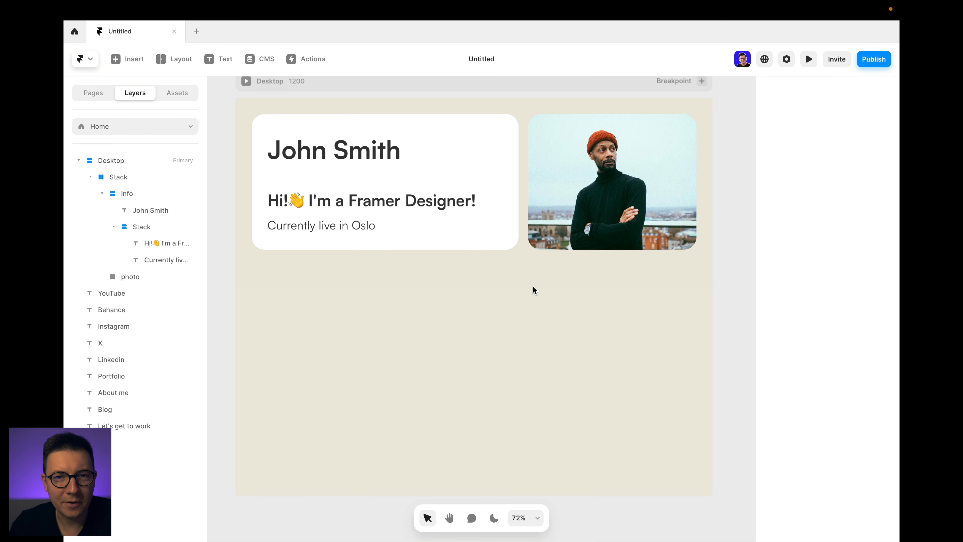
scroll(533, 285, "left", 3)
scroll(532, 285, "up", 1)
scroll(425, 268, "left", 7)
scroll(425, 268, "down", 4)
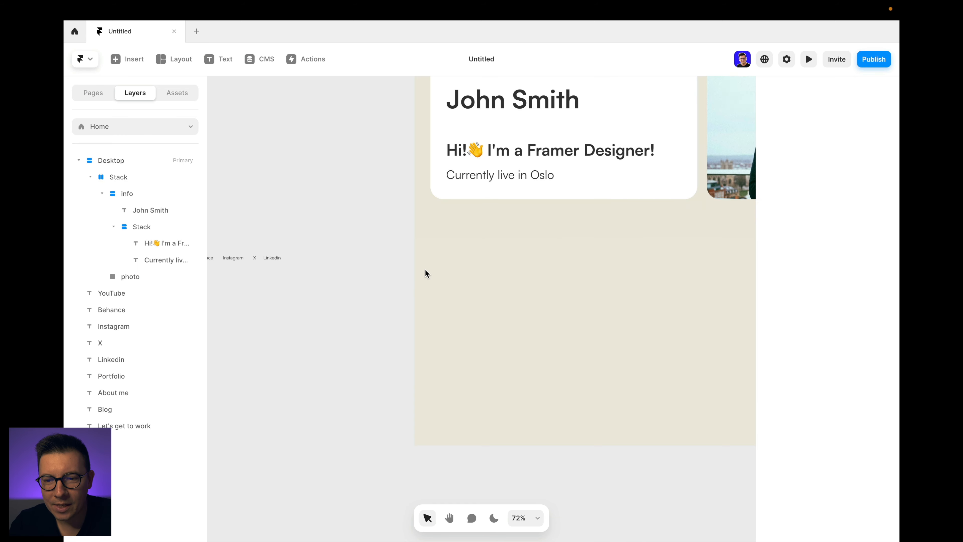
scroll(425, 268, "down", 4)
scroll(361, 205, "up", 3)
scroll(325, 273, "up", 3)
scroll(328, 264, "left", 4)
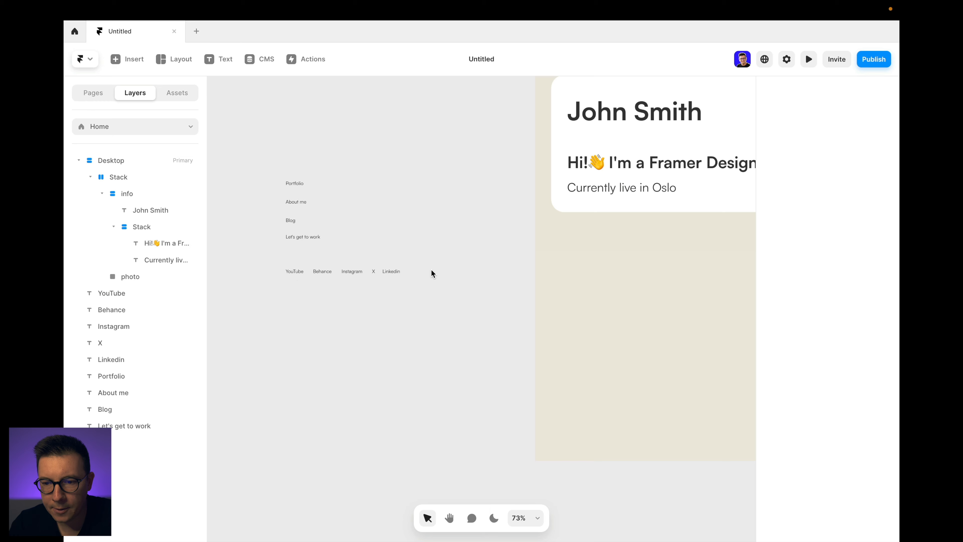
left_click_drag(430, 260, 288, 289)
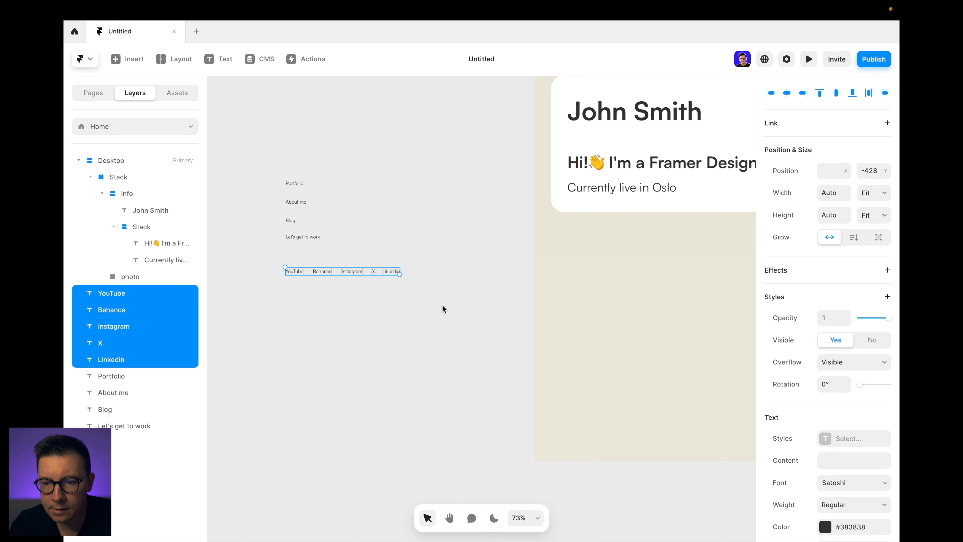
key("alt+super+Return")
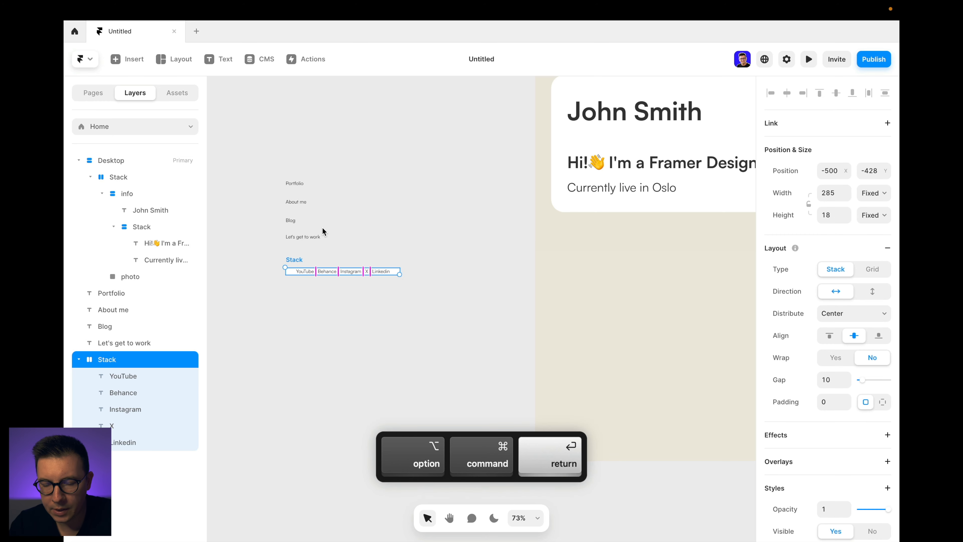
Step: Remove the white fill from the stack holding the social link texts
scroll(386, 232, "up", 1)
scroll(386, 231, "right", 1)
scroll(845, 475, "down", 5)
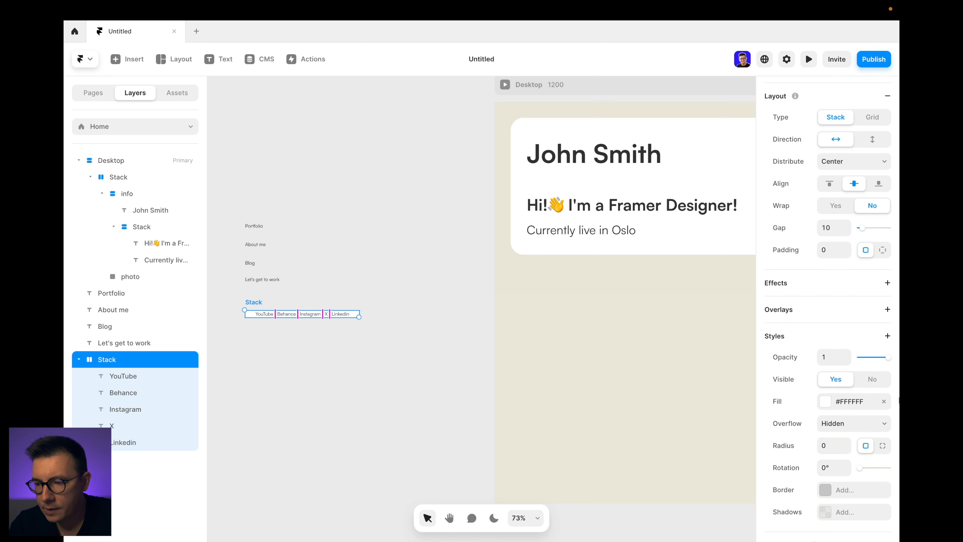
left_click(884, 401)
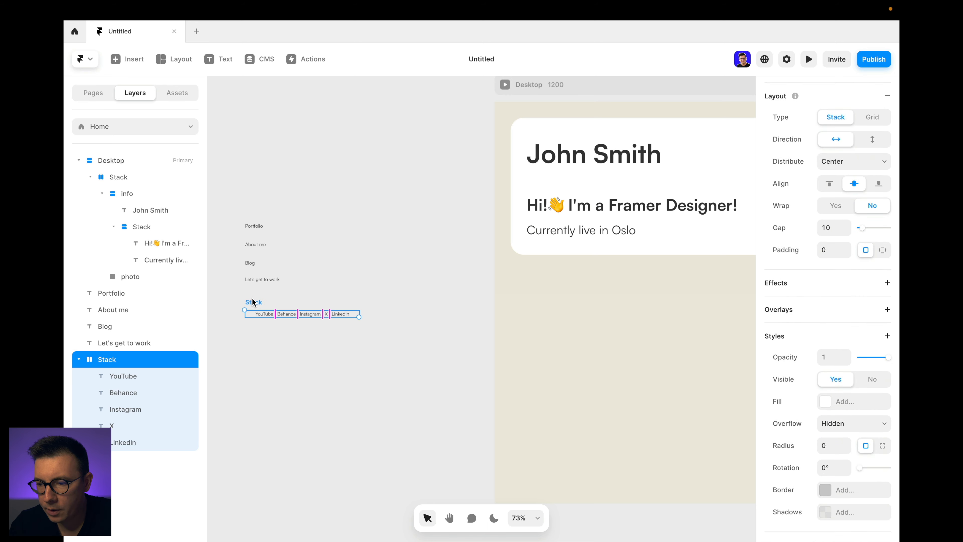
Step: Move the social links stack into the Desktop frame, above the row with the info card and photo
left_click_drag(282, 297, 557, 117)
scroll(587, 143, "right", 10)
scroll(587, 143, "up", 4)
scroll(586, 144, "down", 4)
scroll(586, 143, "left", 2)
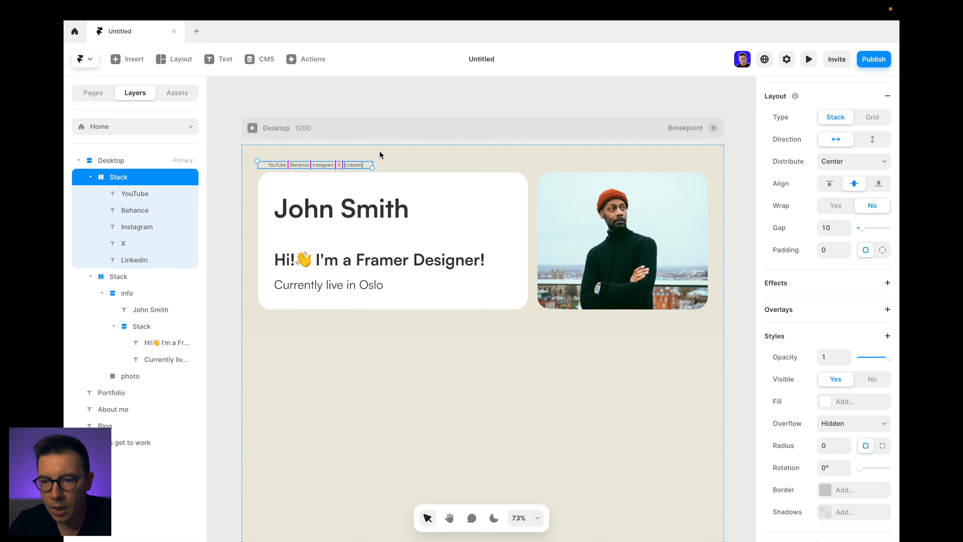
Step: Set the social links stack's distribution to Start and keep its items vertically centre-aligned
left_click(829, 184)
left_click(853, 161)
left_click(840, 150)
scroll(492, 197, "up", 4)
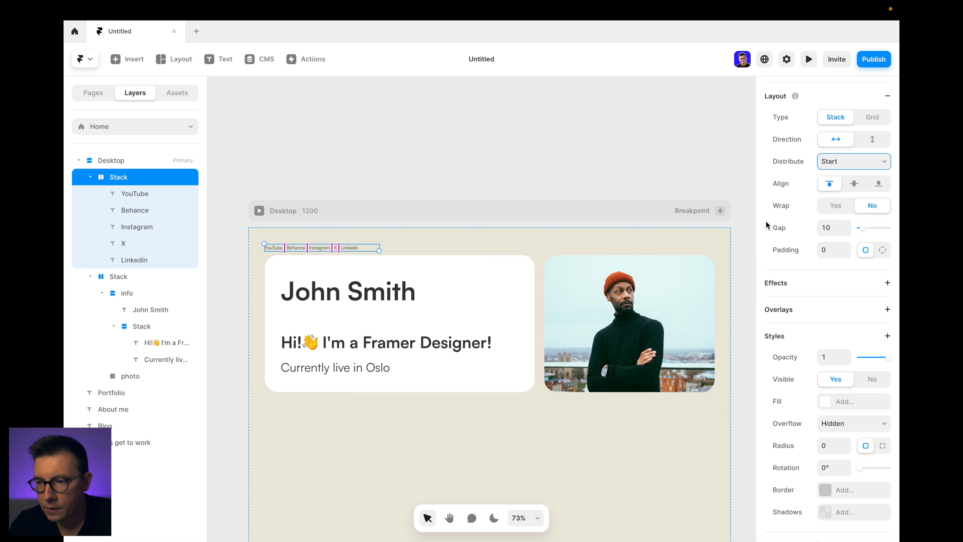
left_click(855, 185)
left_click(441, 218)
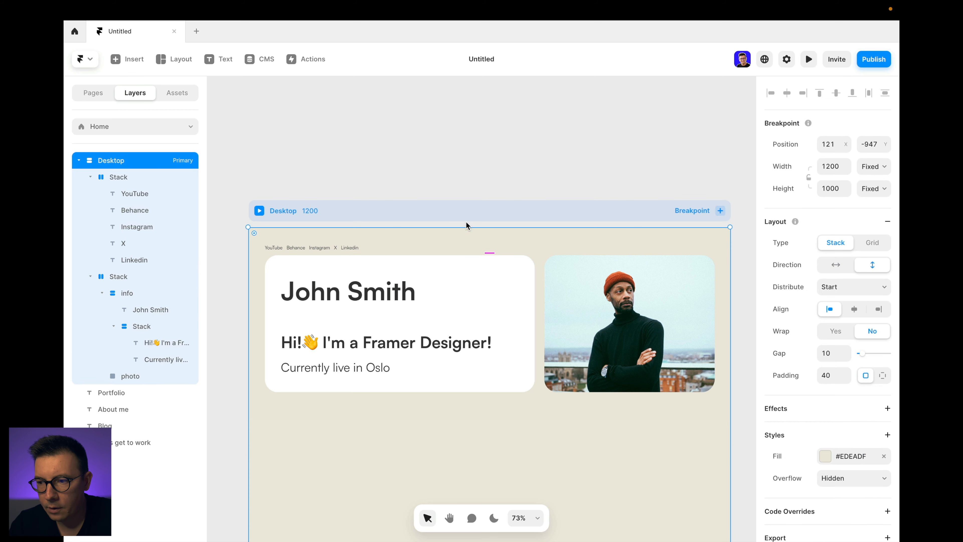
Step: Take the name heading out of the info card and wrap it with the social links stack in a horizontal stack
scroll(427, 258, "left", 7)
scroll(427, 259, "down", 2)
scroll(553, 270, "up", 2)
scroll(553, 270, "right", 7)
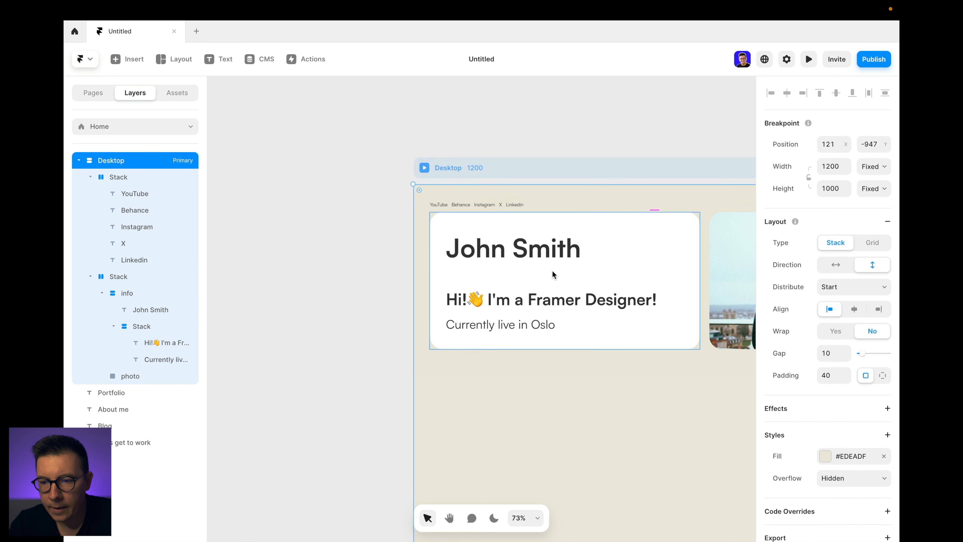
left_click(354, 264)
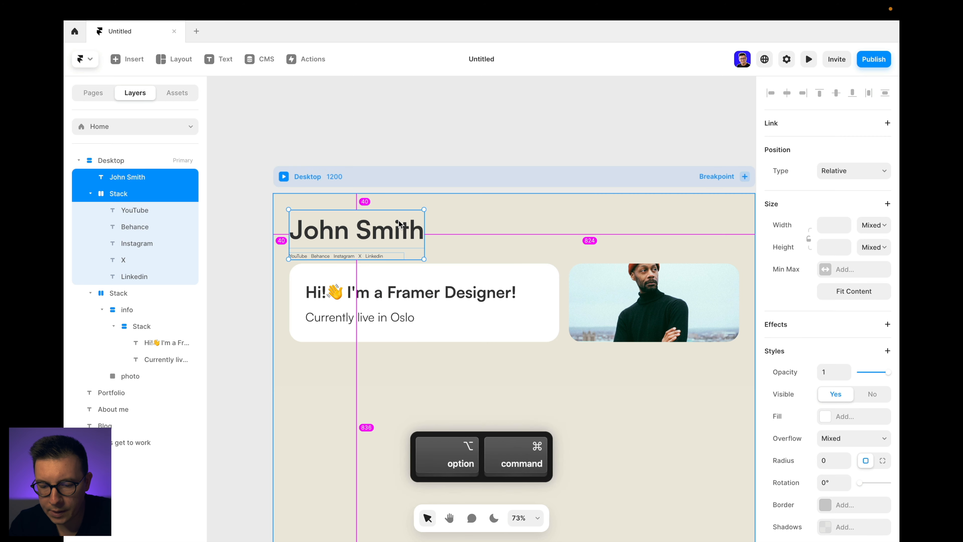
key("alt+super+Return")
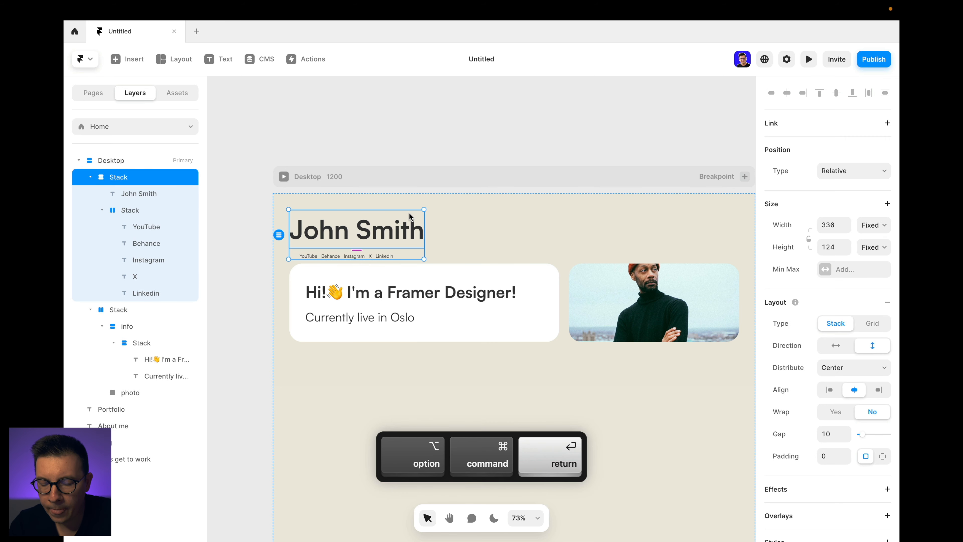
left_click(835, 345)
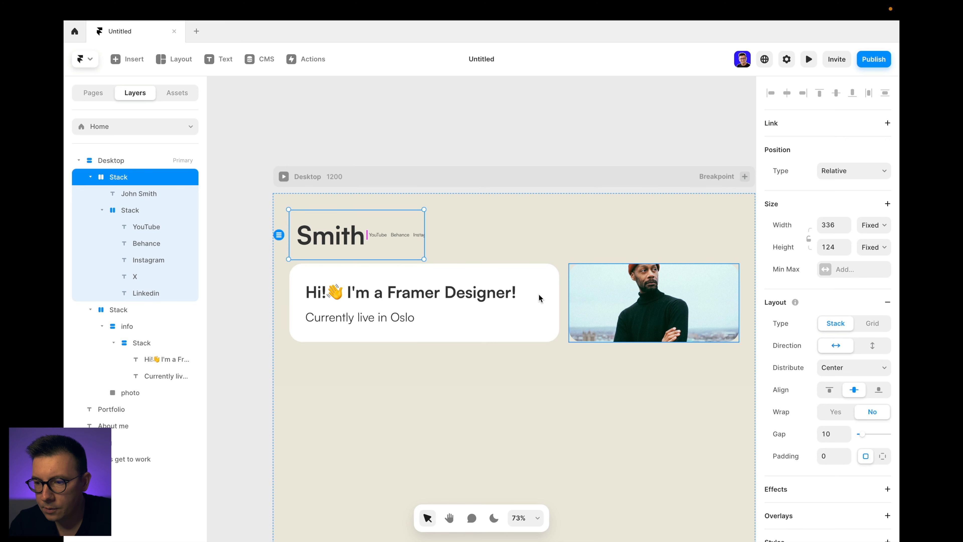
Step: Set the header stack's width to Fill and its distribution to Space Between
left_click(871, 224)
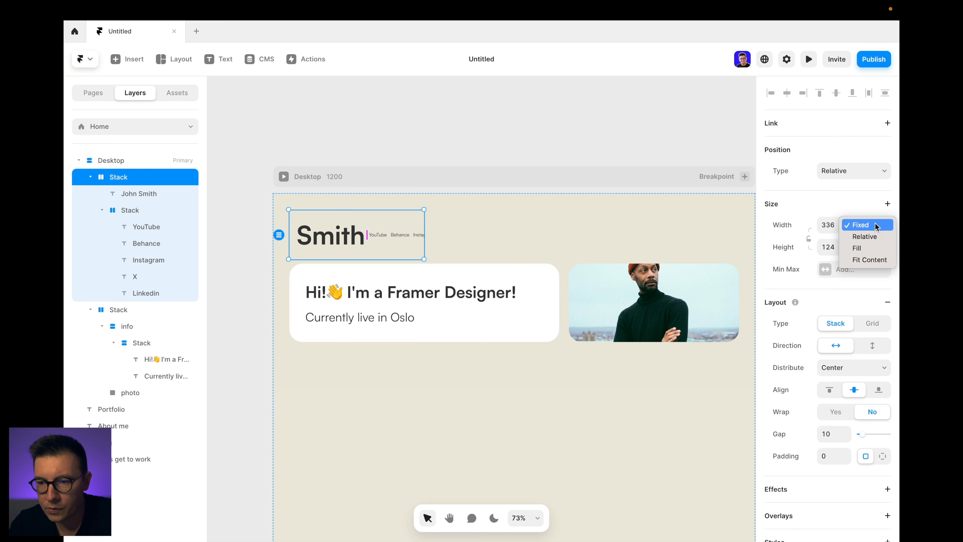
left_click(865, 248)
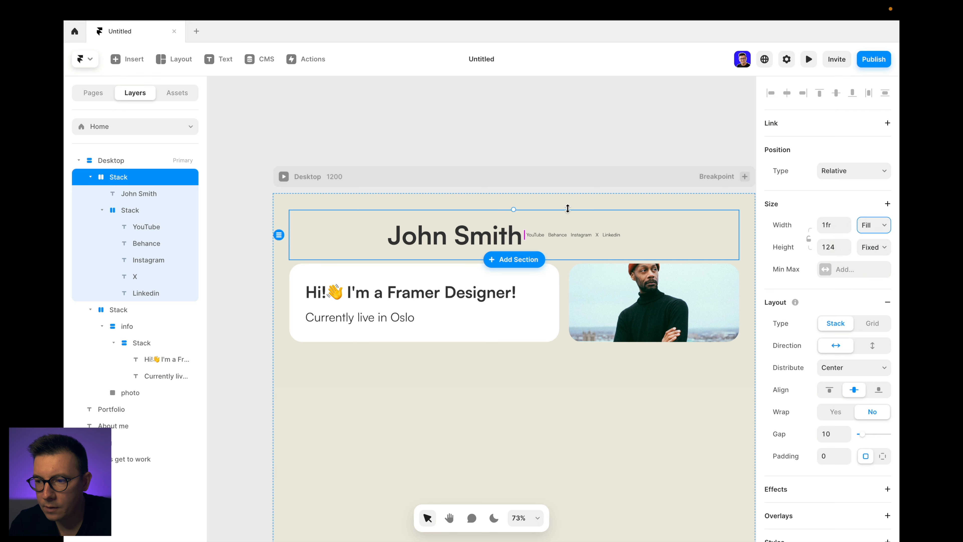
left_click(825, 375)
left_click(837, 359)
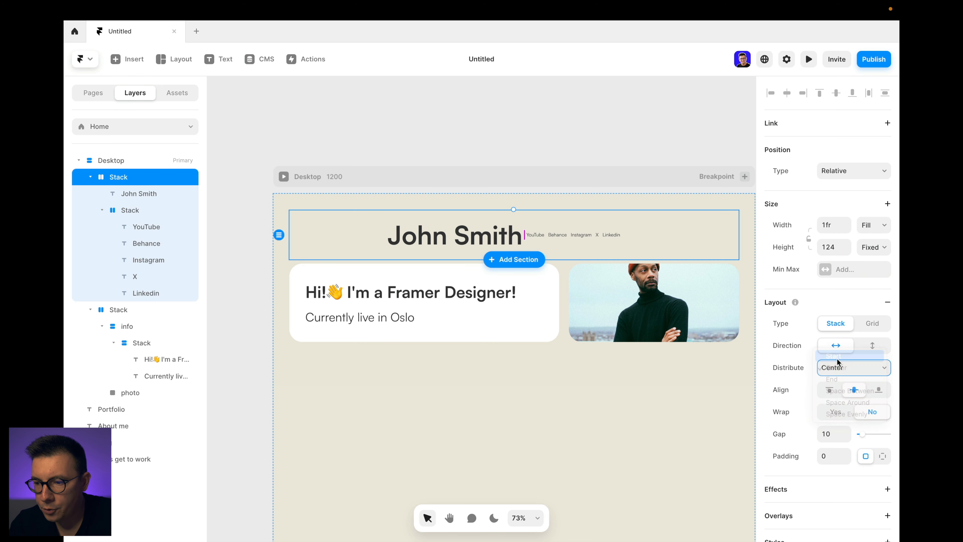
left_click(851, 366)
left_click(849, 406)
Step: Set the header stack's height to Fit Content
scroll(568, 243, "right", 1)
left_click(873, 247)
left_click(879, 283)
left_click(644, 125)
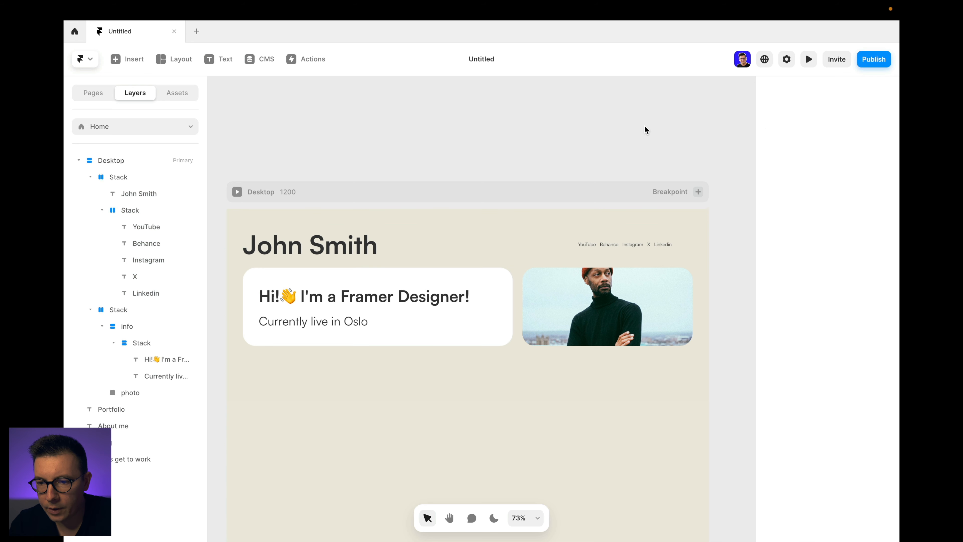
Step: Set the Desktop frame's layout gap to 24
scroll(645, 126, "down", 3)
scroll(644, 125, "left", 1)
scroll(546, 182, "up", 3)
scroll(546, 182, "right", 1)
left_click(461, 139)
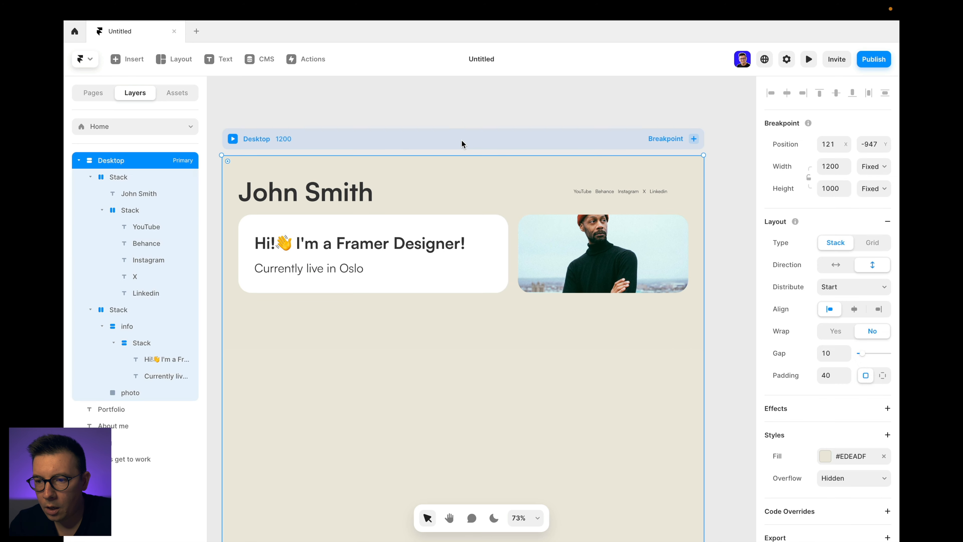
left_click(829, 352)
key("shift+Up")
key("shift+Up")
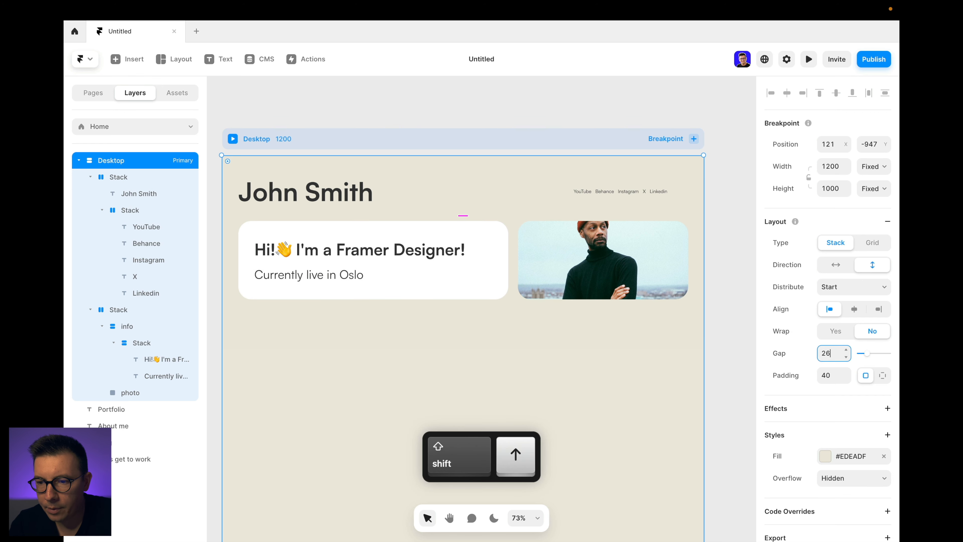
key("Down")
key("Down")
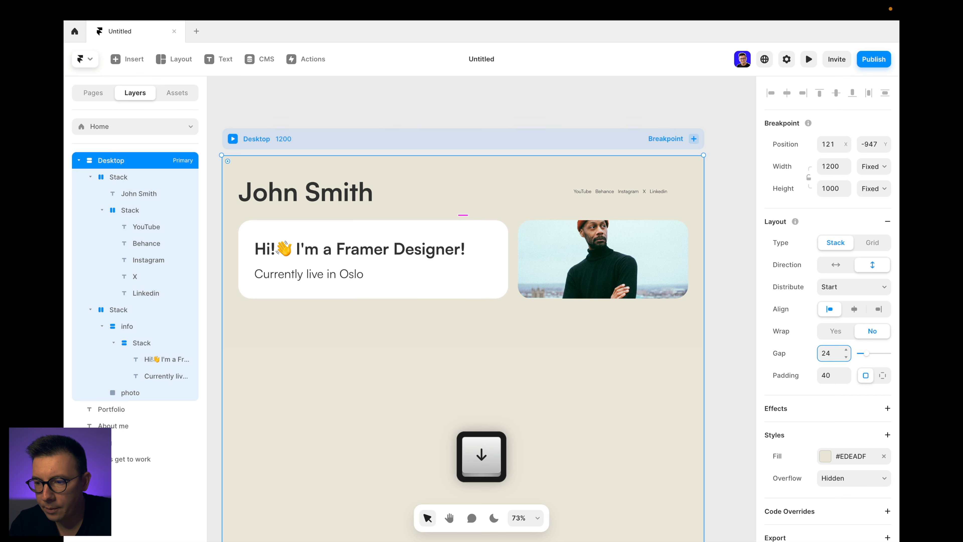
Step: Reduce the font size of the name heading in the header stack to 48 pixels
left_click(356, 193)
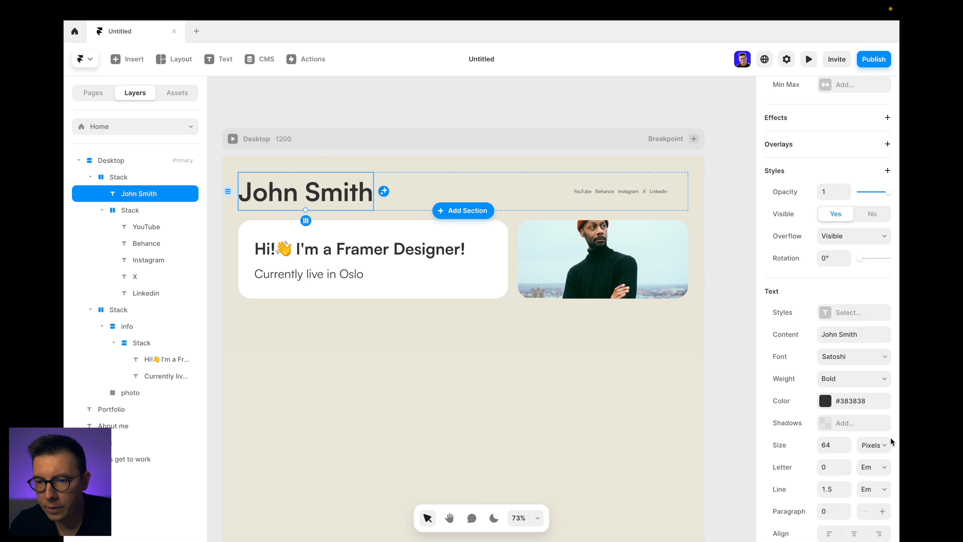
left_click(840, 442)
key("shift+Down")
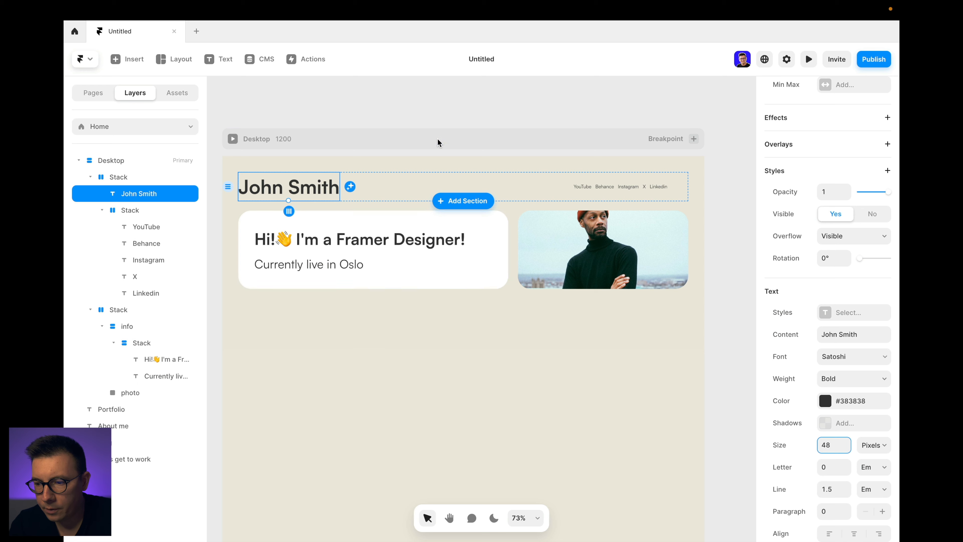
left_click(475, 100)
scroll(476, 99, "down", 2)
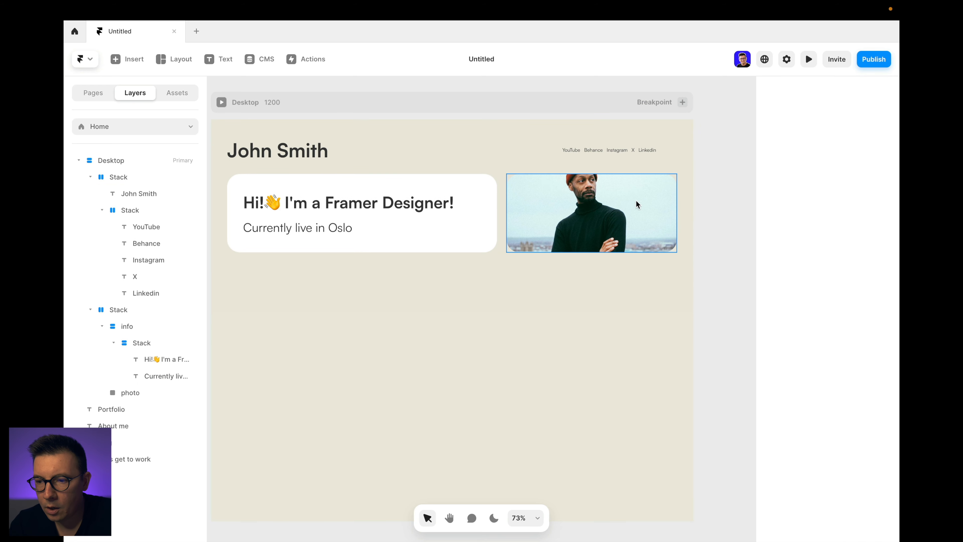
Step: Set the info card's relative width to 70%
left_click(490, 175)
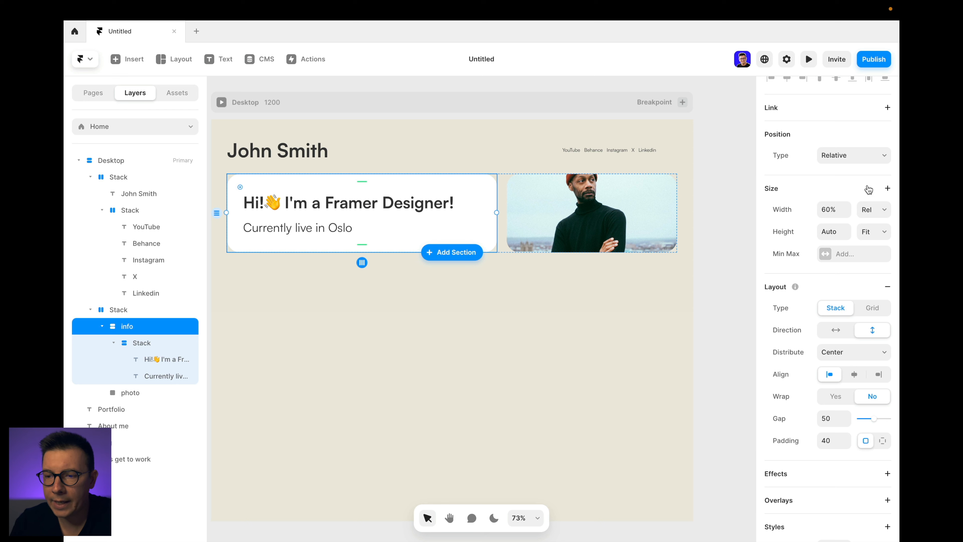
left_click(832, 210)
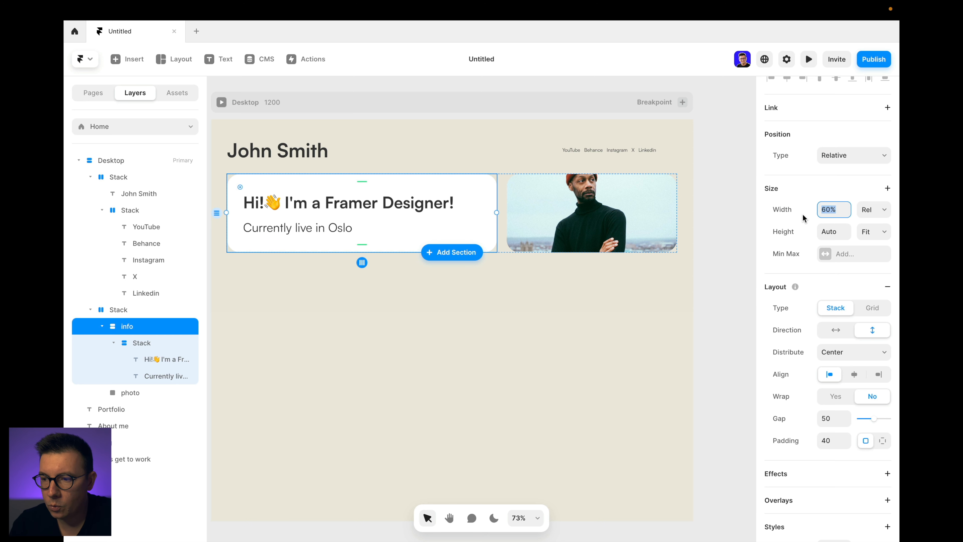
key("shift+Up")
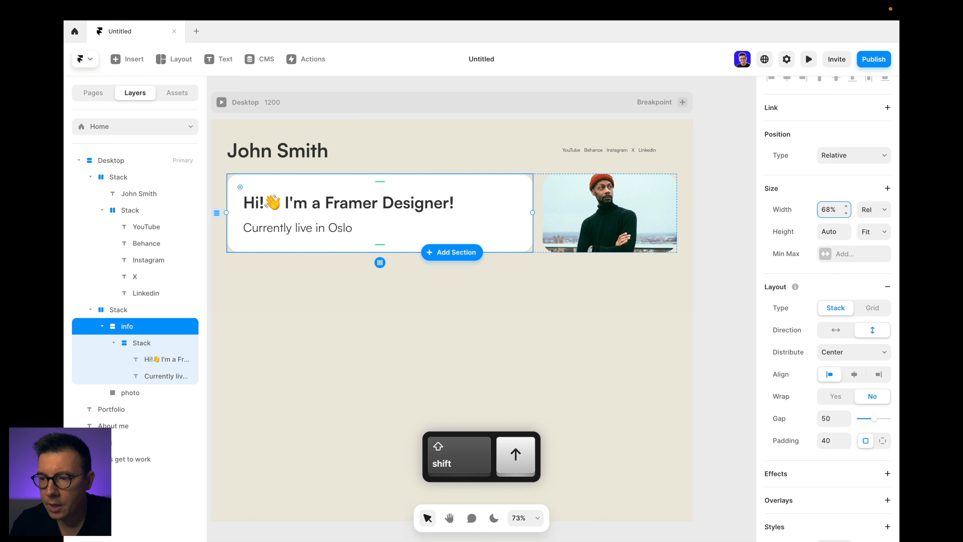
key("Up")
key("Up")
key("Up")
key("Down")
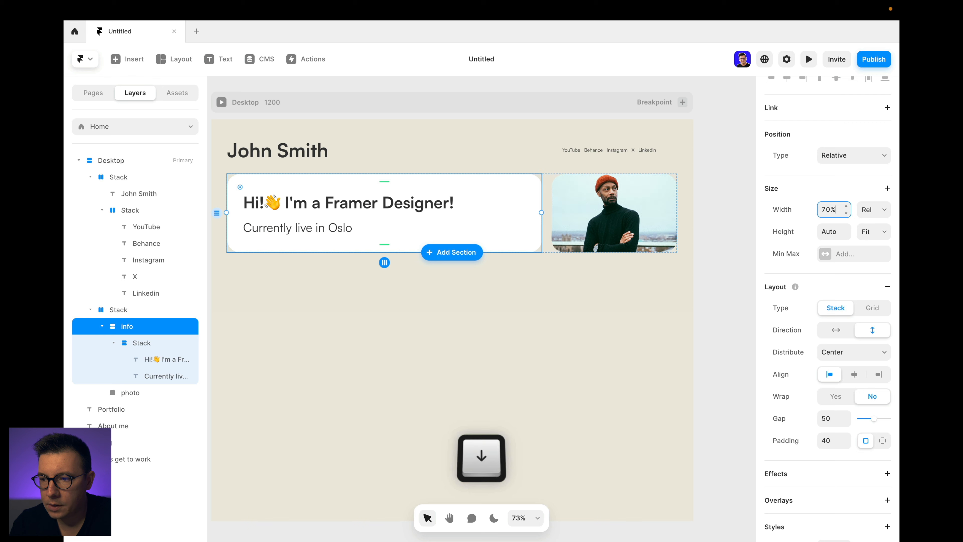
left_click(706, 192)
Step: Move the Portfolio text from beside the page into the Desktop frame, below the info card row
scroll(705, 188, "down", 5)
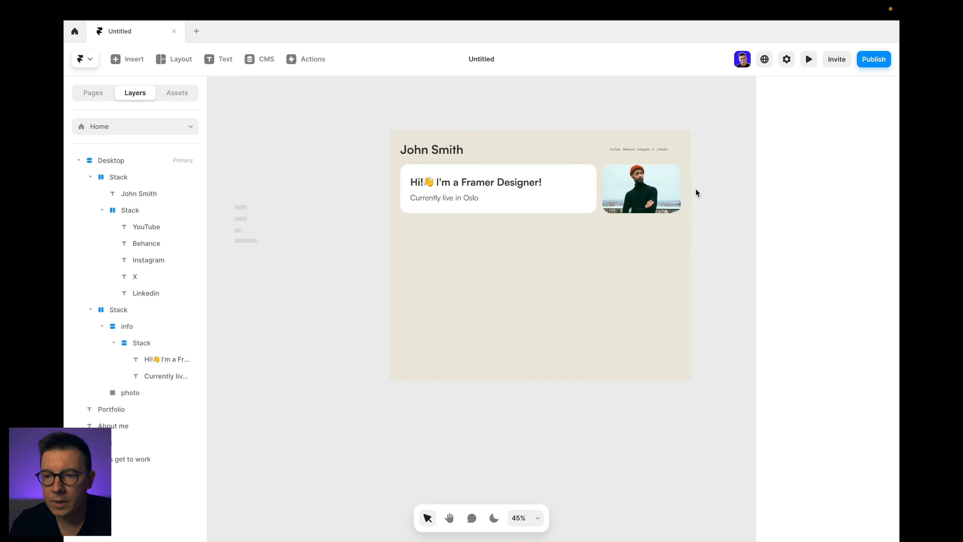
scroll(273, 233, "up", 5)
left_click_drag(297, 241, 602, 315)
scroll(603, 315, "right", 3)
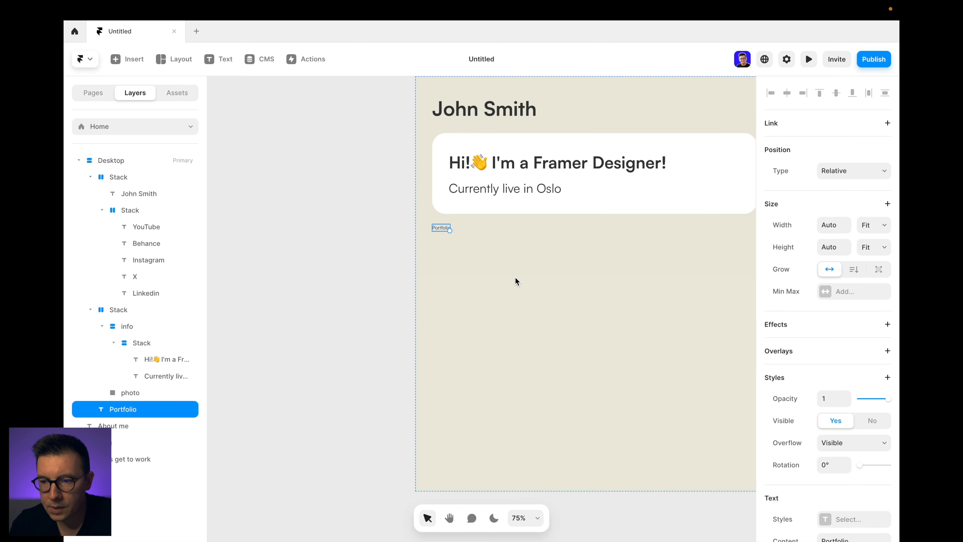
Step: Wrap the Portfolio text in its own stack and set the stack's padding to 40
key("alt+super+Return")
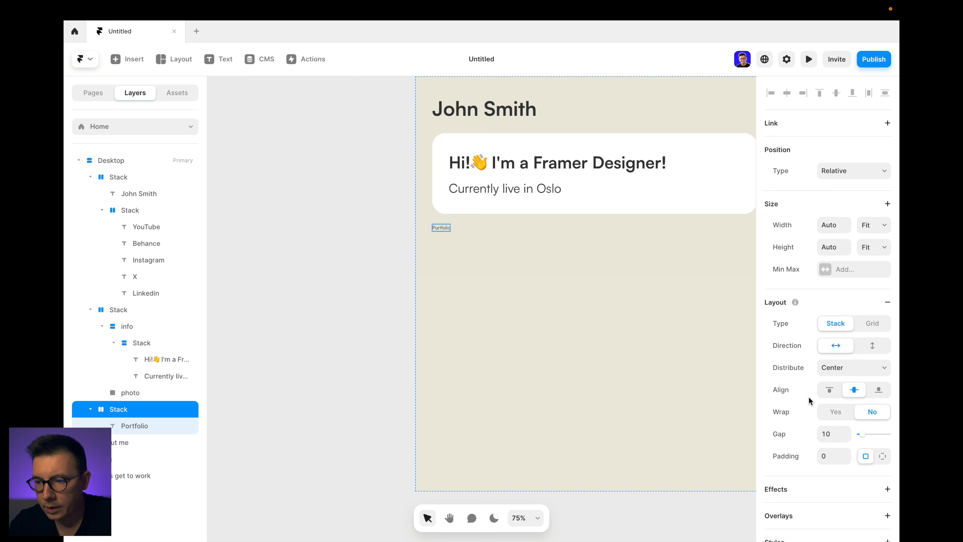
left_click(831, 458)
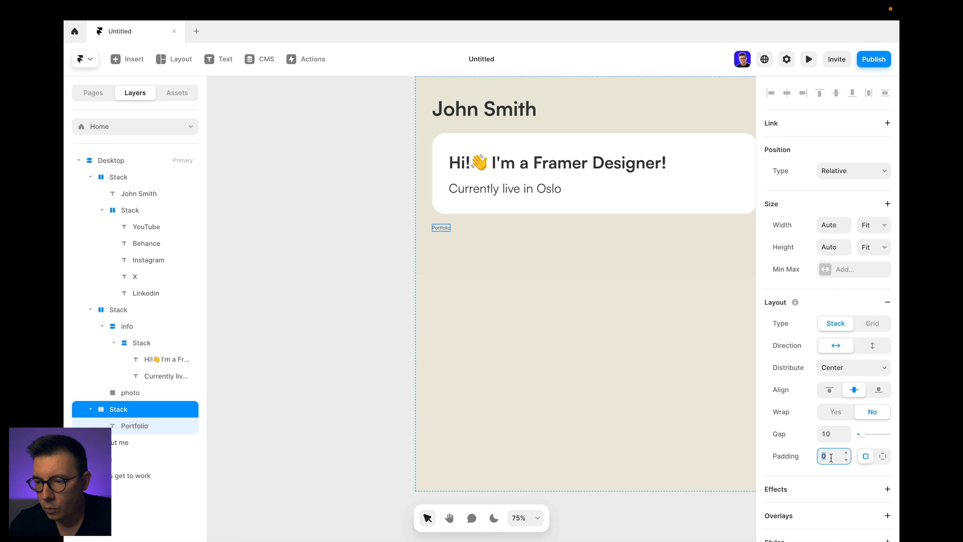
type("40")
key("Return")
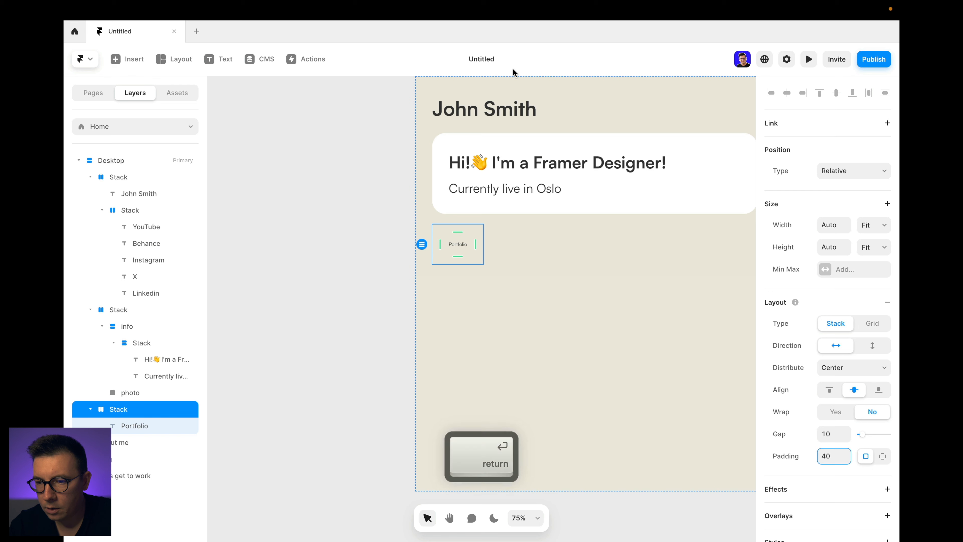
Step: Set the Portfolio text's font size to 48 pixels
left_click(459, 243, "super")
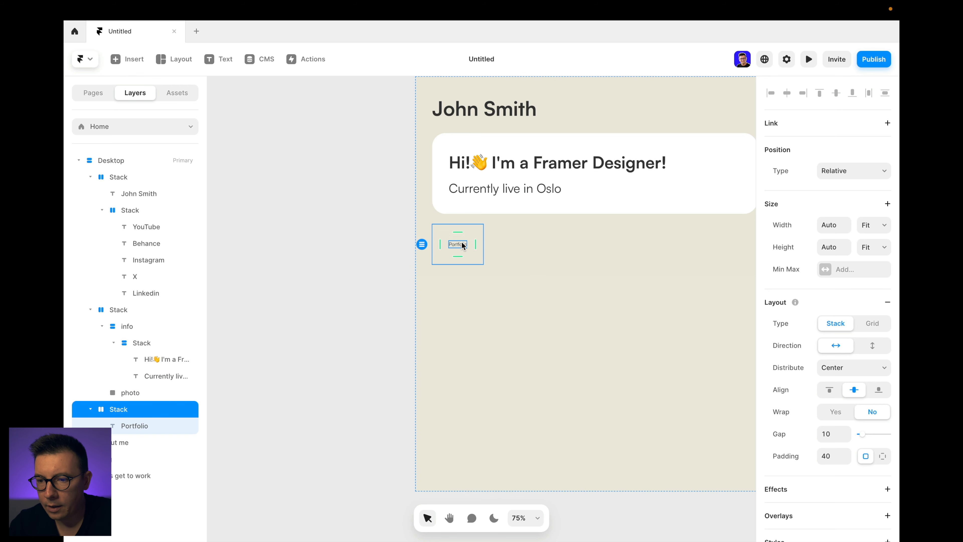
left_click(454, 247, "super")
scroll(819, 493, "down", 5)
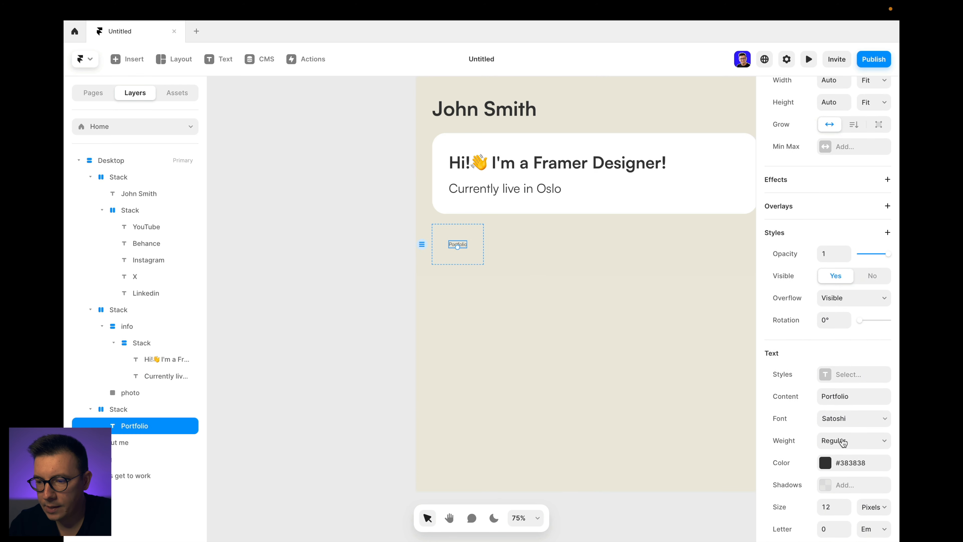
left_click(831, 508)
type("48")
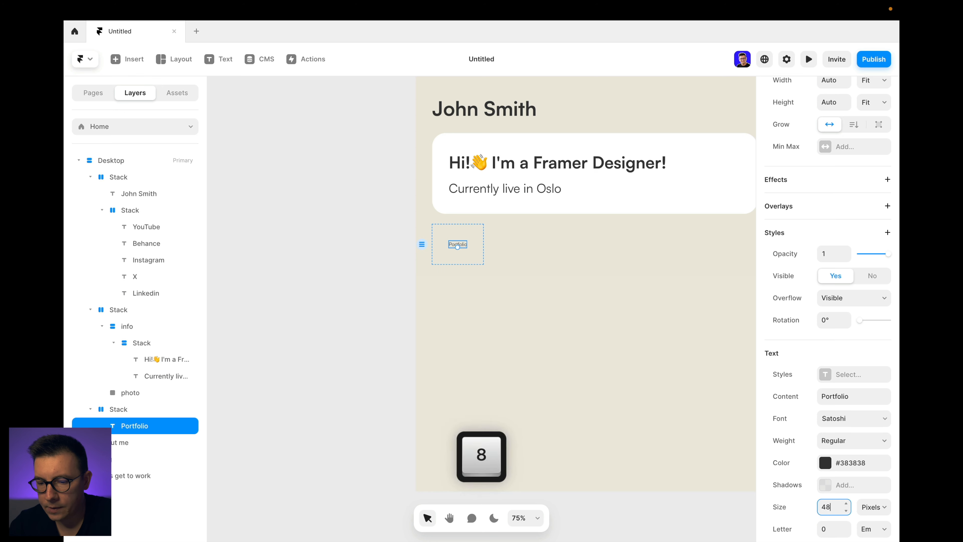
key("Return")
scroll(347, 435, "right", 3)
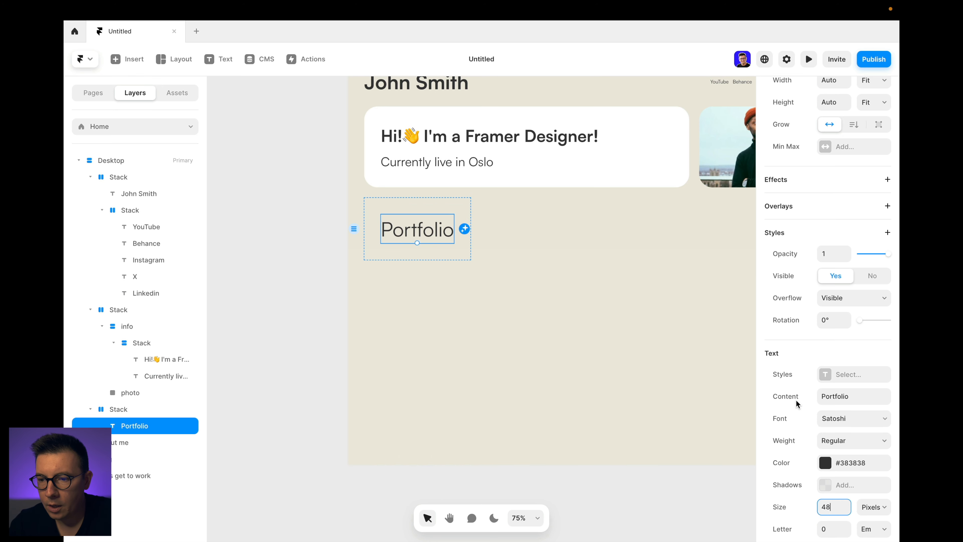
scroll(862, 501, "down", 1)
Step: Add a white #FFFFFF fill to the stack around the Portfolio text
left_click(458, 204)
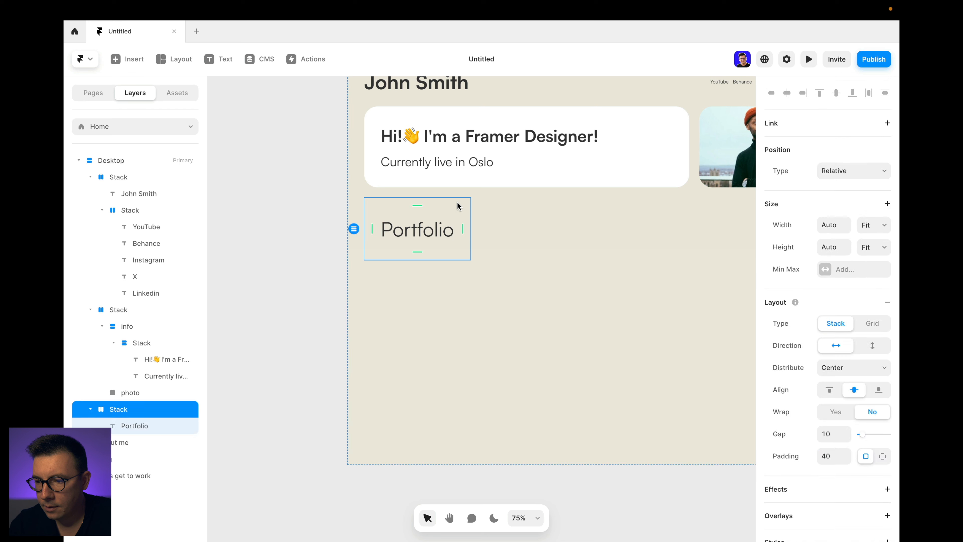
scroll(826, 398, "down", 6)
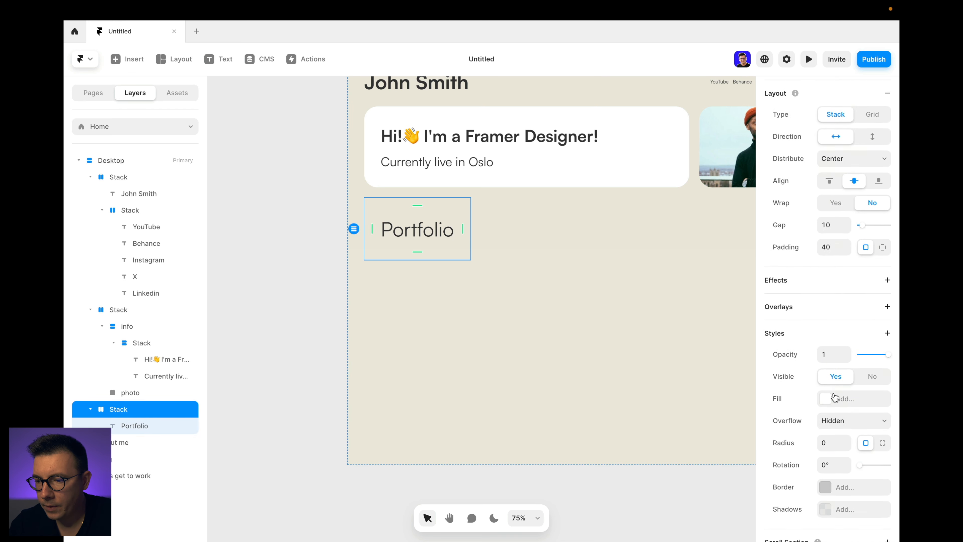
left_click(829, 403)
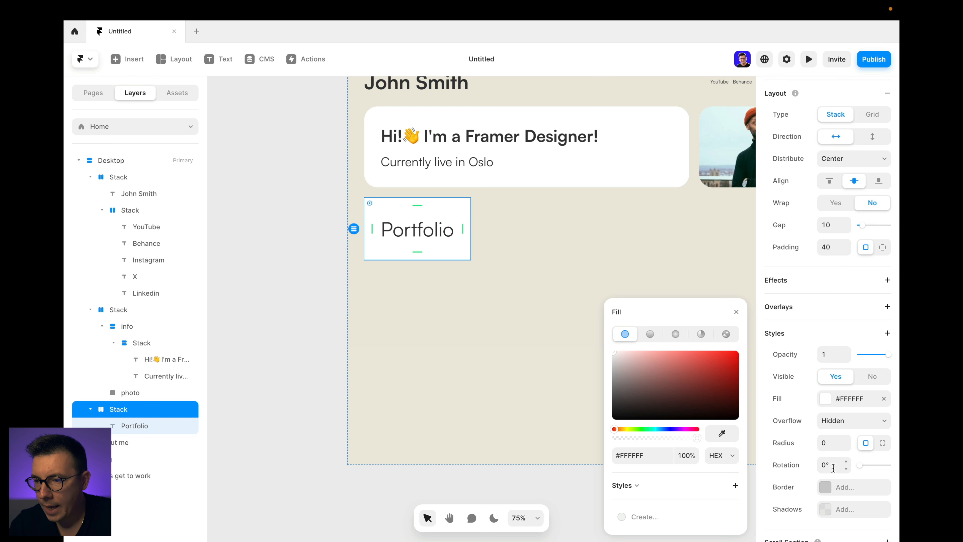
Step: Set the corner radius of the white stack around the Portfolio text to 32
left_click(832, 443)
type("32")
key("Return")
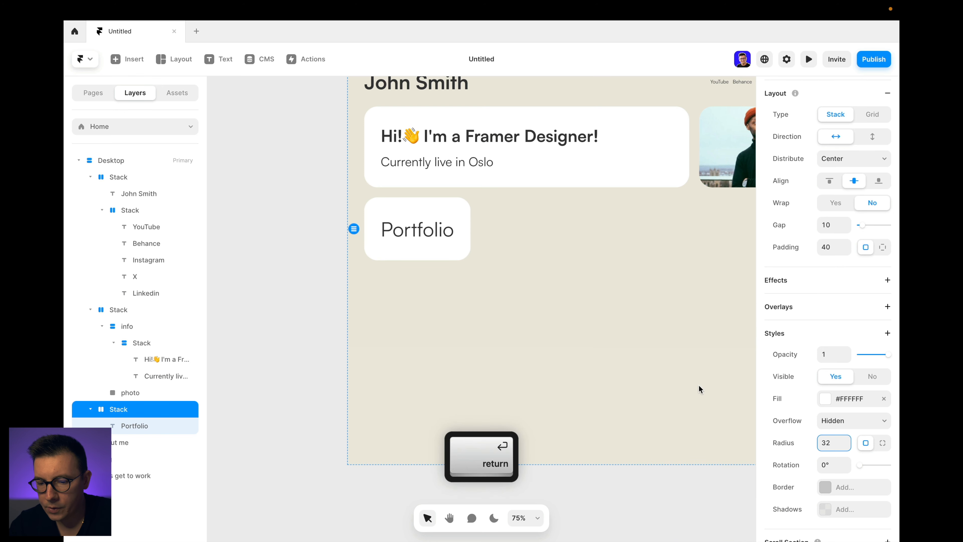
Step: Duplicate the Portfolio card and replace the copy's text with "About me", copied from the loose text beside the page
scroll(472, 304, "left", 5)
scroll(472, 303, "up", 2)
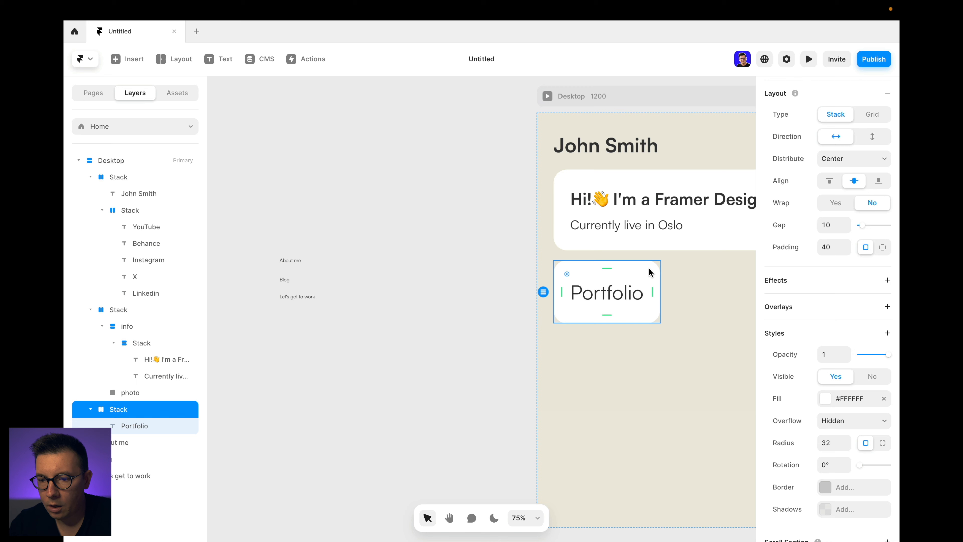
key("super+d")
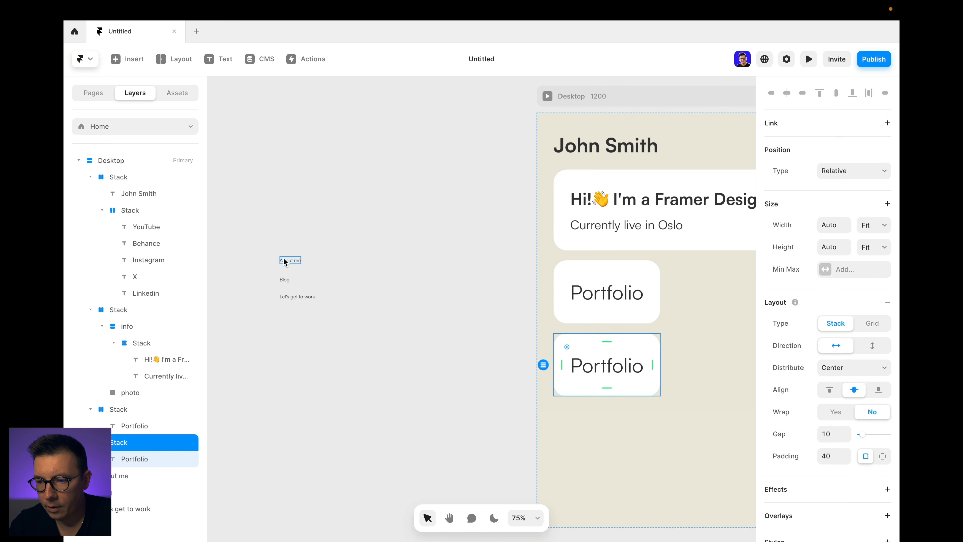
left_click(292, 267)
left_click(292, 262)
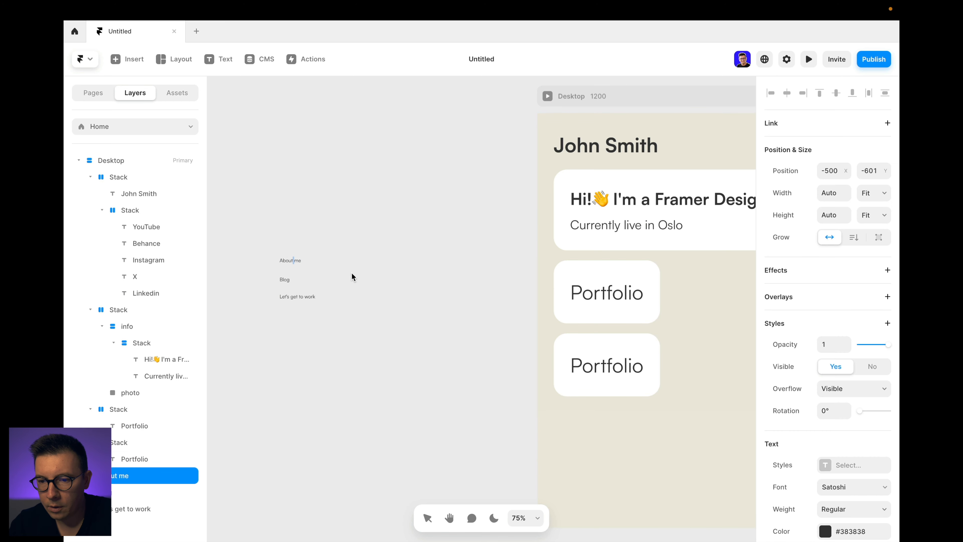
key("super+a")
key("super+c")
left_click(620, 367)
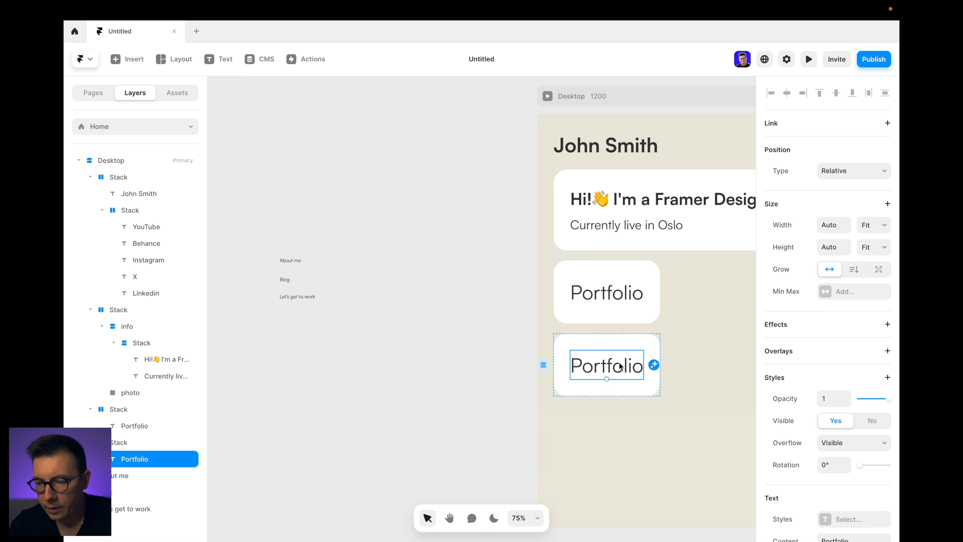
scroll(780, 430, "down", 5)
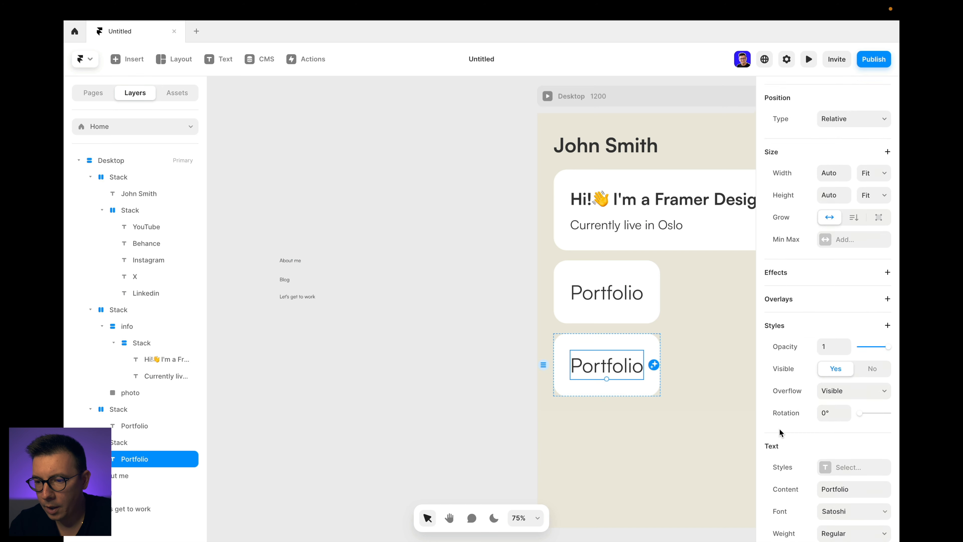
left_click(845, 377)
key("super+v")
key("Return")
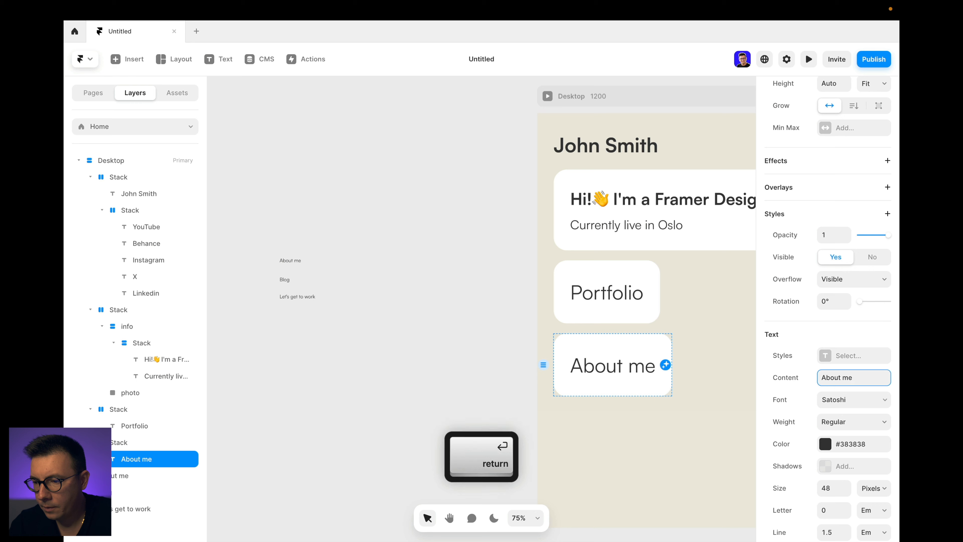
Step: Duplicate the About me card and change the copy's text to "Blog"
left_click(632, 339)
key("super+d")
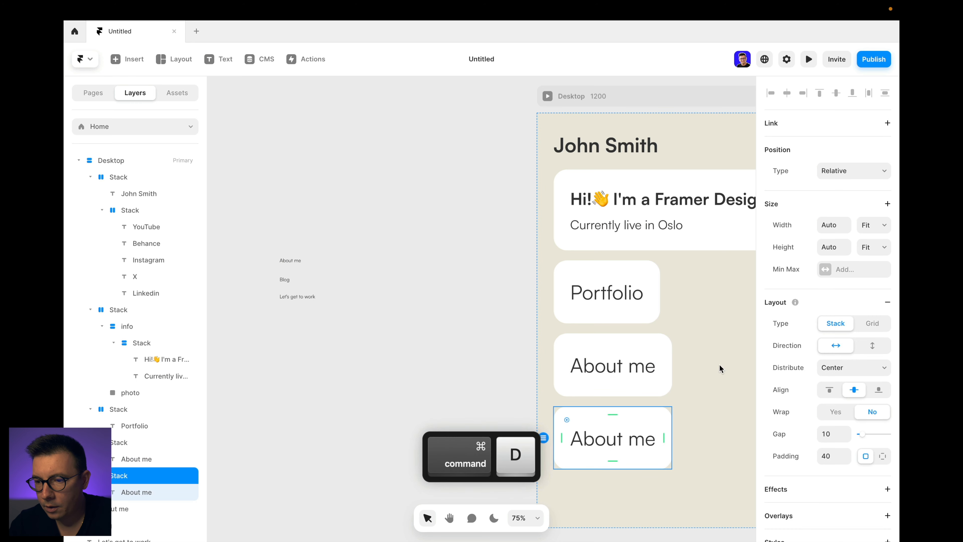
scroll(785, 485, "down", 6)
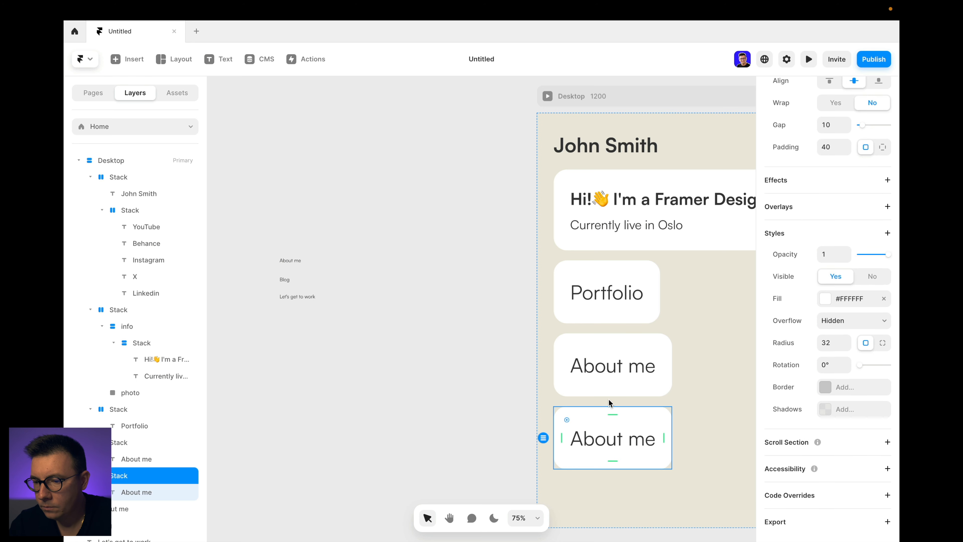
left_click(604, 440)
scroll(859, 470, "down", 4)
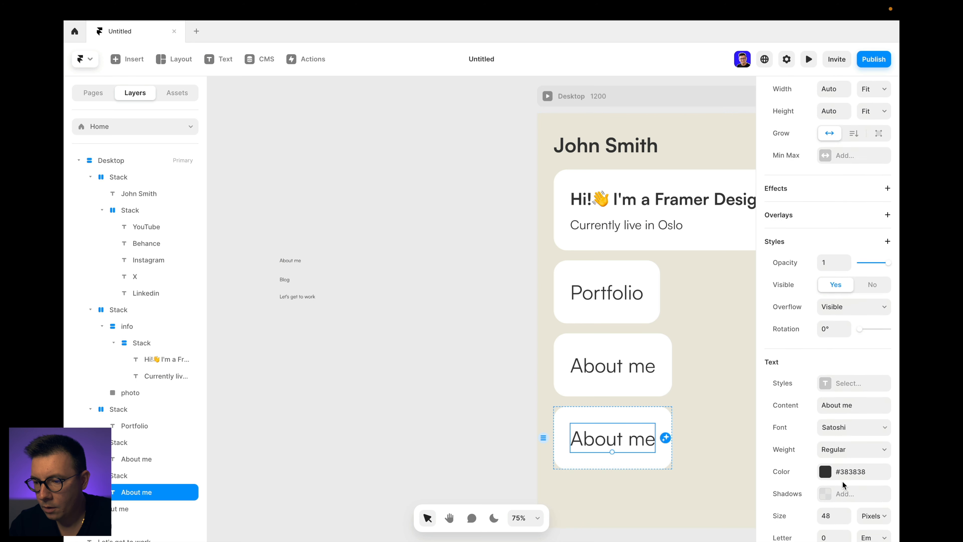
left_click(861, 400)
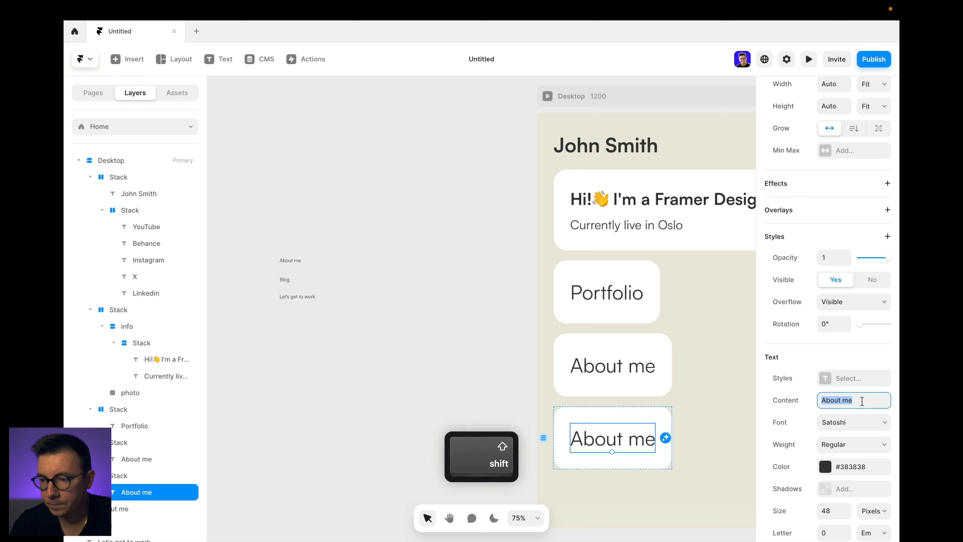
type("Blog")
key("Return")
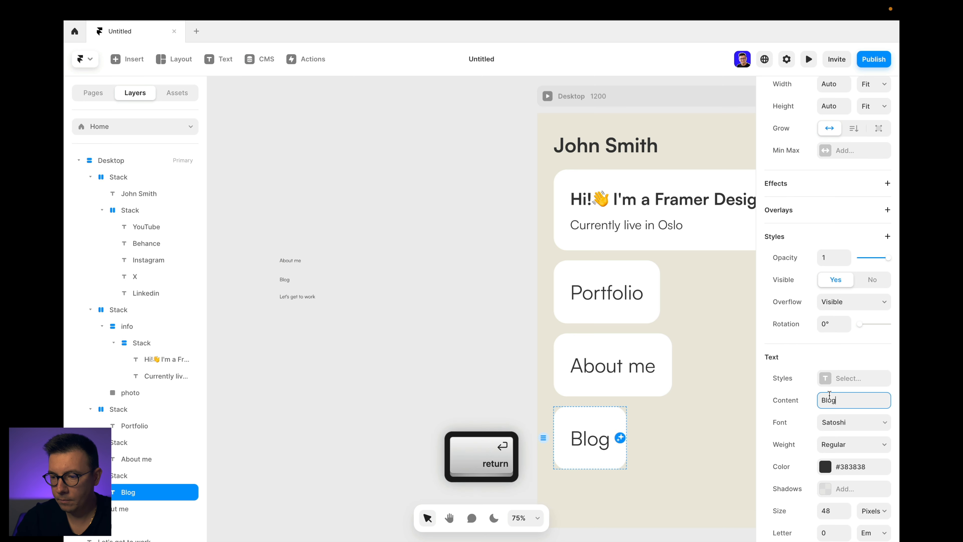
Step: Copy the content of the loose "Let's get to work" text beside the page
left_click(363, 254)
scroll(362, 255, "down", 3)
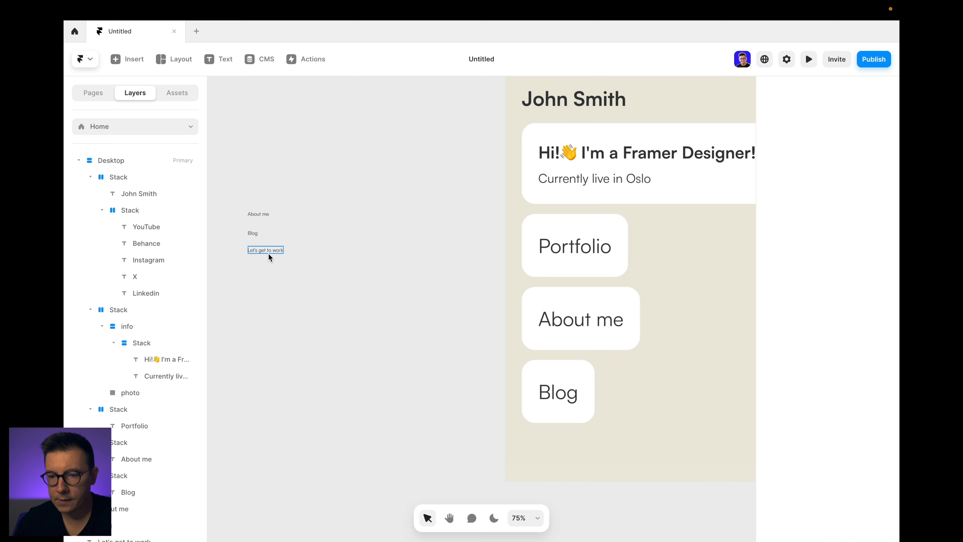
left_click(269, 251)
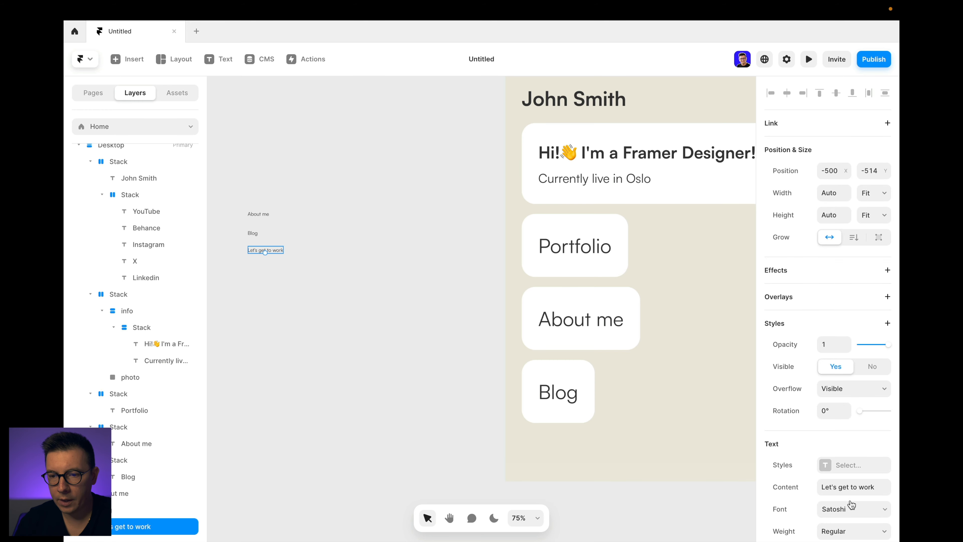
left_click(860, 487)
key("super+c")
Step: Duplicate the Blog card and paste "Let's get to work" as the copy's text content
left_click(554, 401)
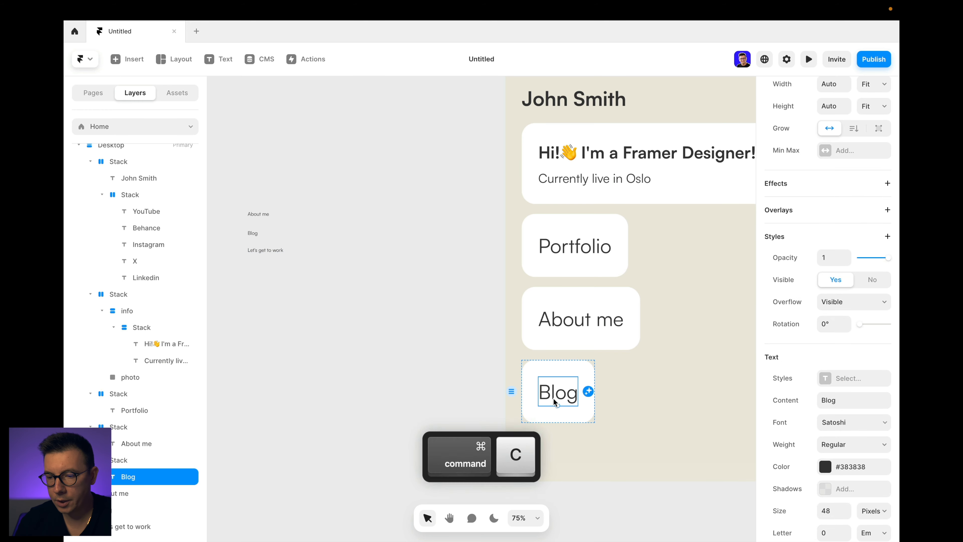
left_click(590, 365)
key("super+d")
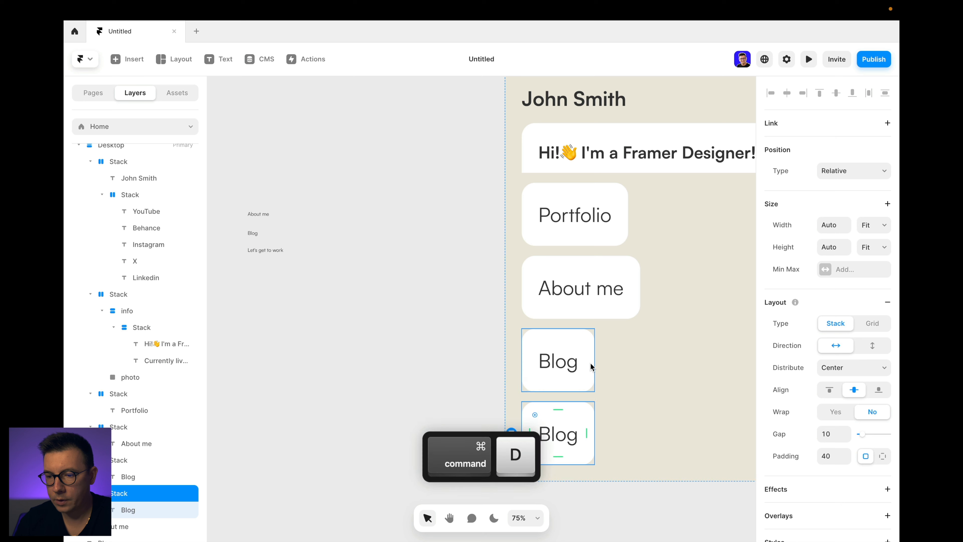
left_click(571, 437)
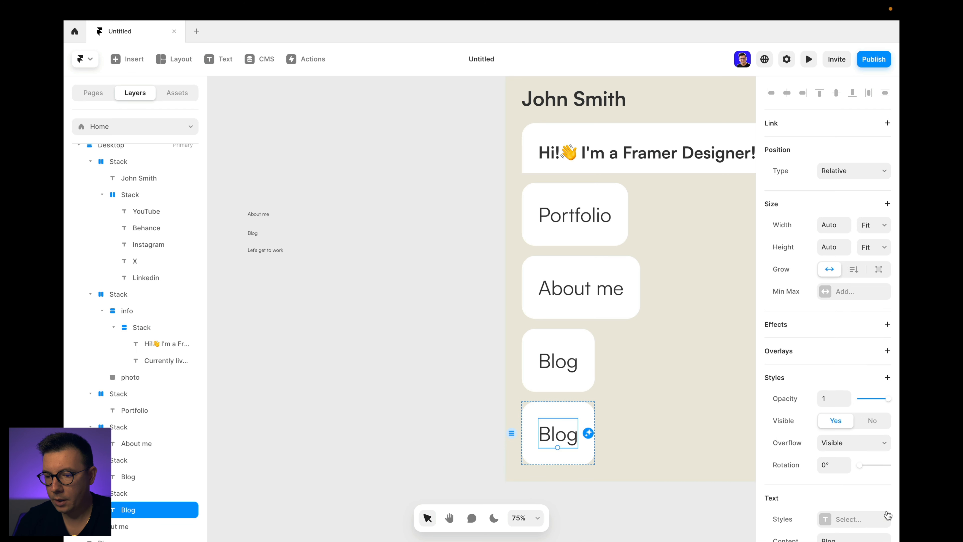
scroll(887, 514, "down", 3)
left_click(849, 437)
key("super+v")
key("Return")
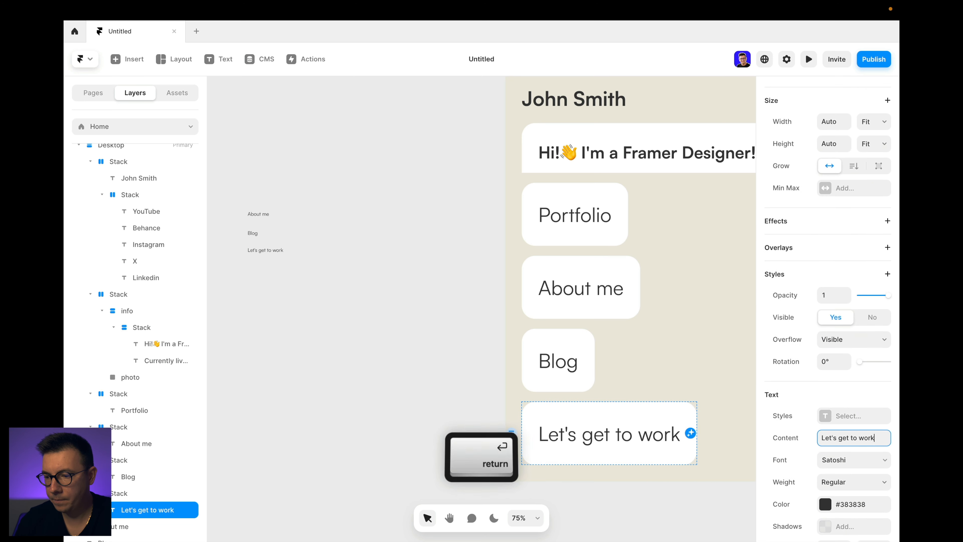
Step: Wrap the Portfolio, About me and Blog cards together in a new stack
left_click(384, 243)
scroll(385, 243, "right", 6)
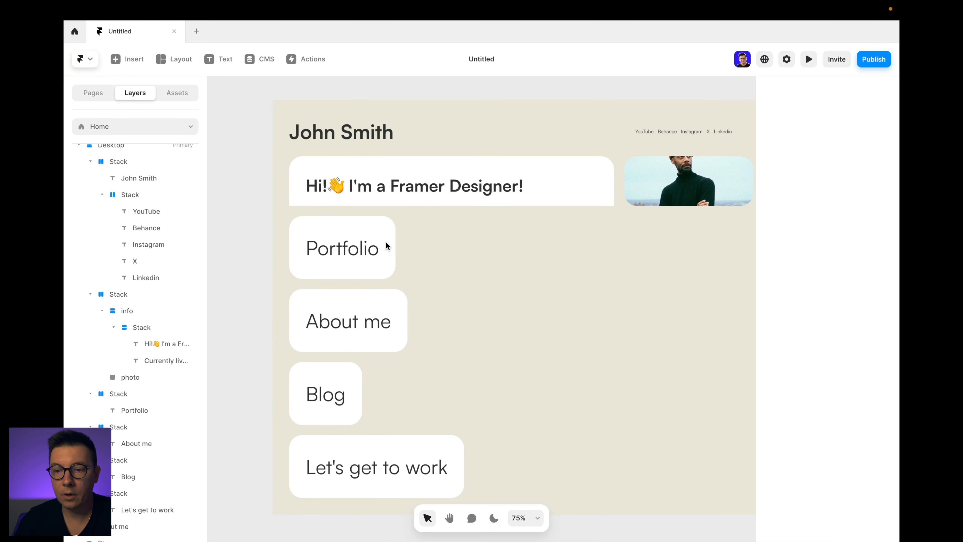
scroll(386, 244, "down", 2)
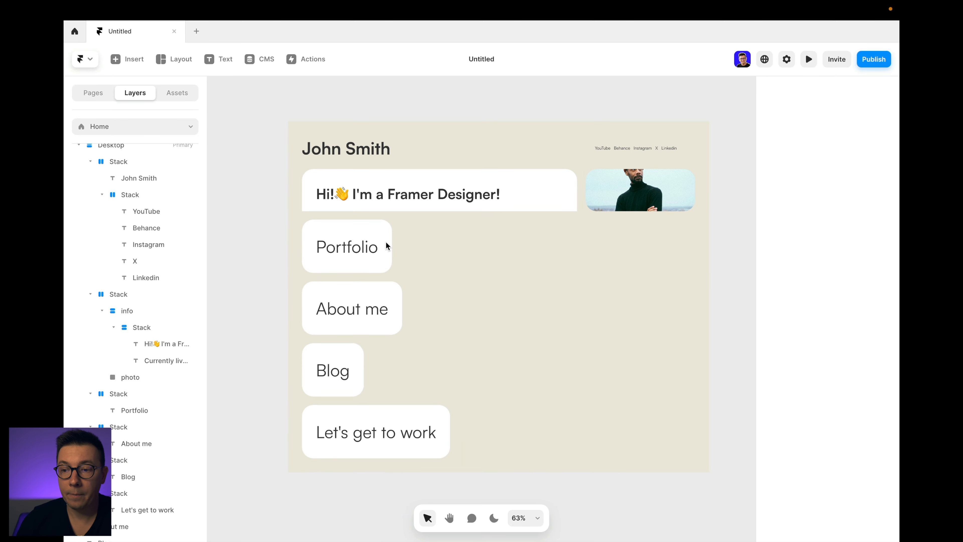
left_click(380, 224)
left_click(394, 294, "shift")
left_click(359, 349, "shift")
key("alt+super+Return")
Step: Make the stack of three cards horizontal, with its width set to Fill and its height to Fit
left_click(835, 346)
left_click(874, 225)
left_click(861, 248)
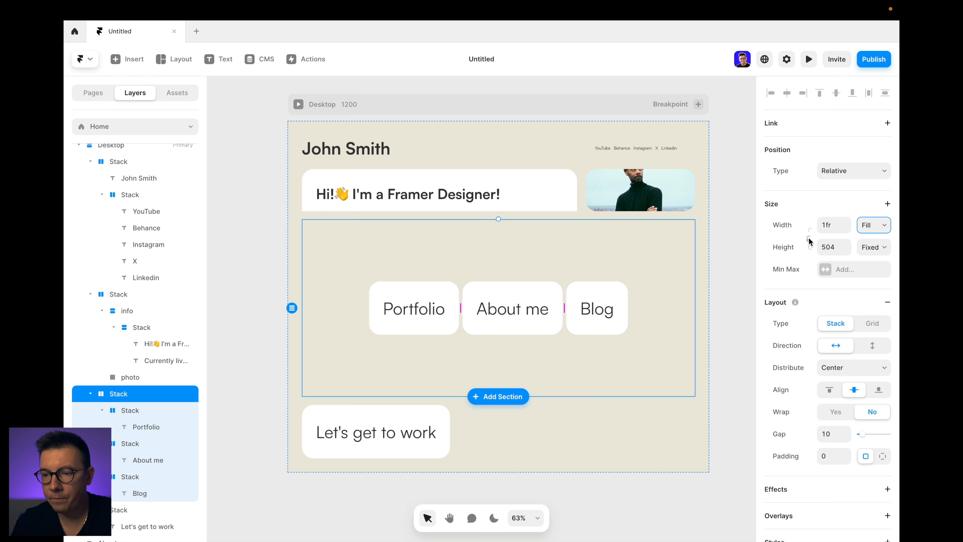
left_click(882, 247)
left_click(869, 282)
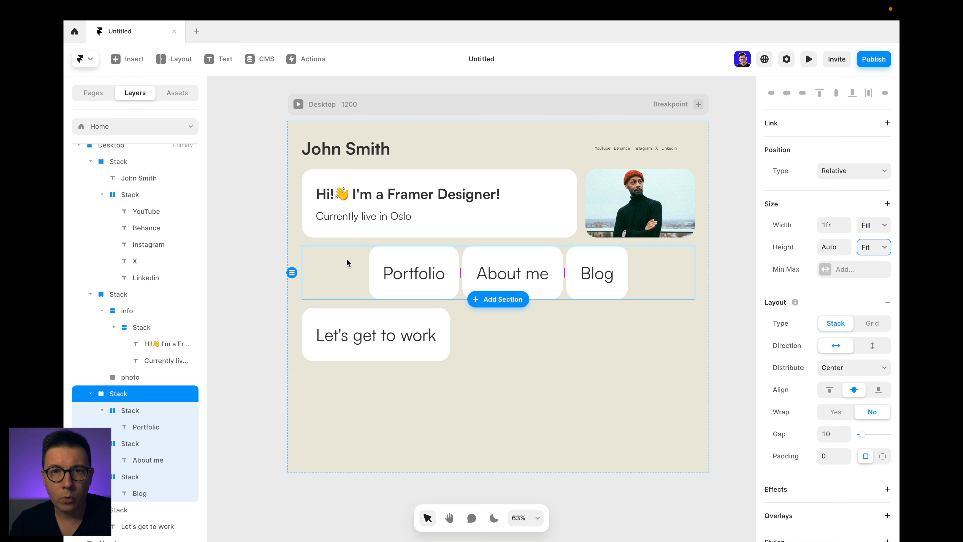
Step: Set the gap between the three cards in the row to 24
left_click(835, 433)
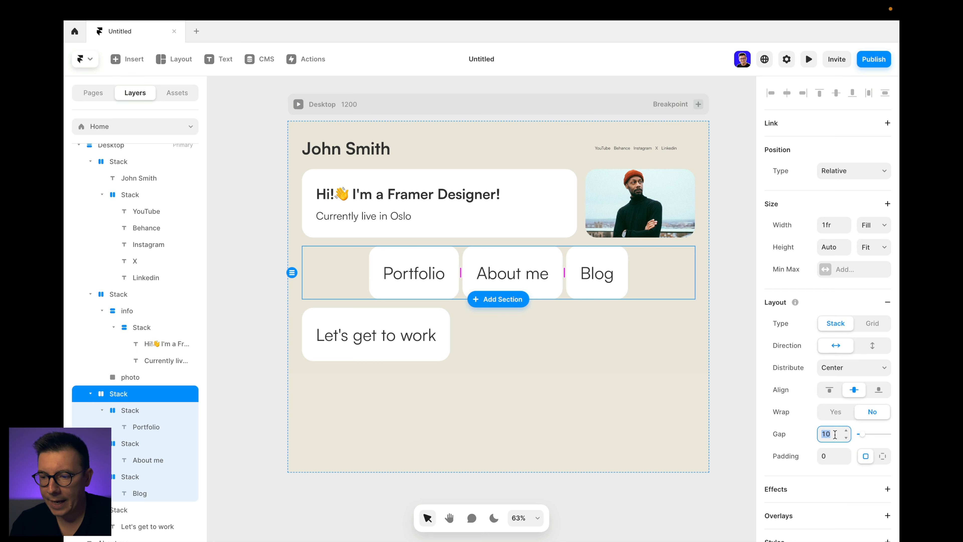
type("24")
key("Return")
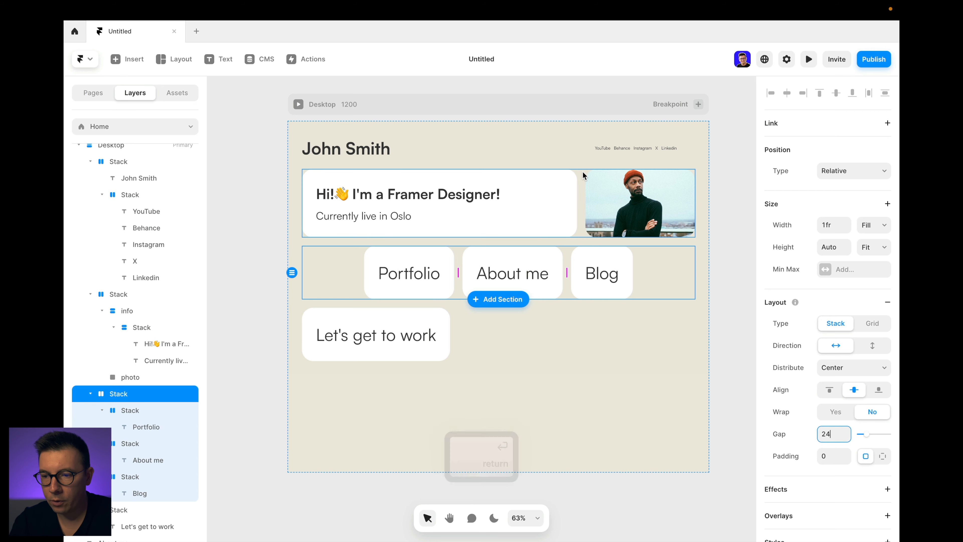
Step: Set the width of the Portfolio, About me and Blog cards to Fill so they share the row equally
left_click(425, 262)
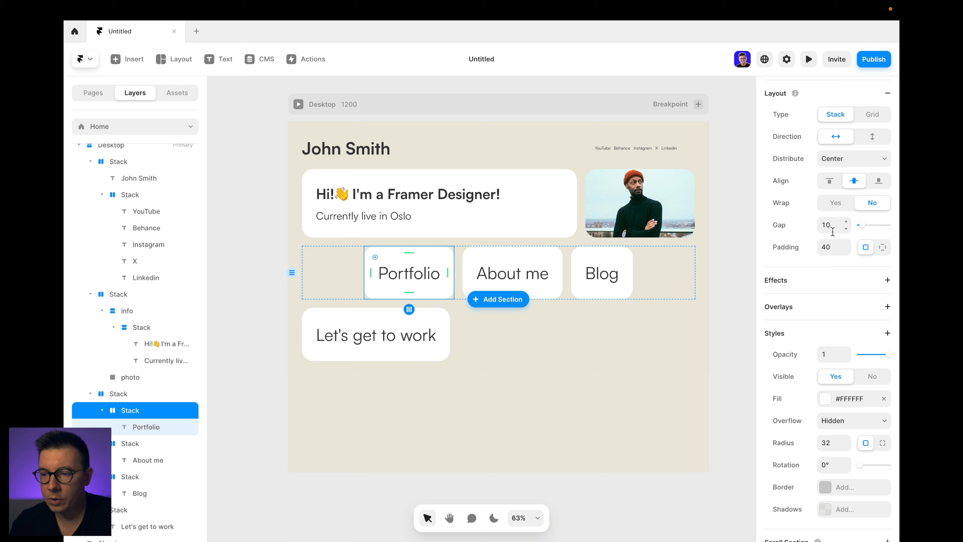
scroll(512, 267, "up", 2)
left_click(555, 305, "shift")
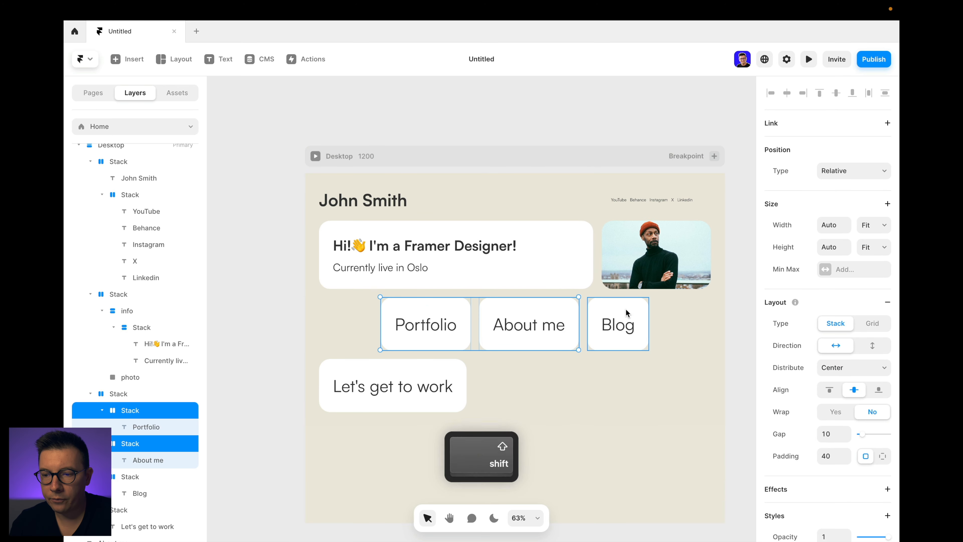
left_click(628, 309, "shift")
left_click(883, 225)
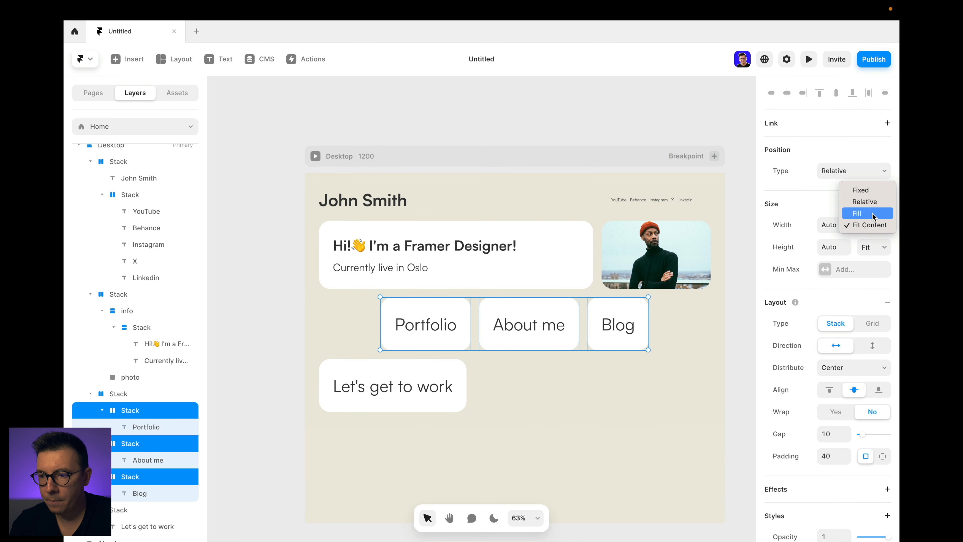
left_click(868, 226)
left_click(543, 108)
scroll(544, 109, "down", 5)
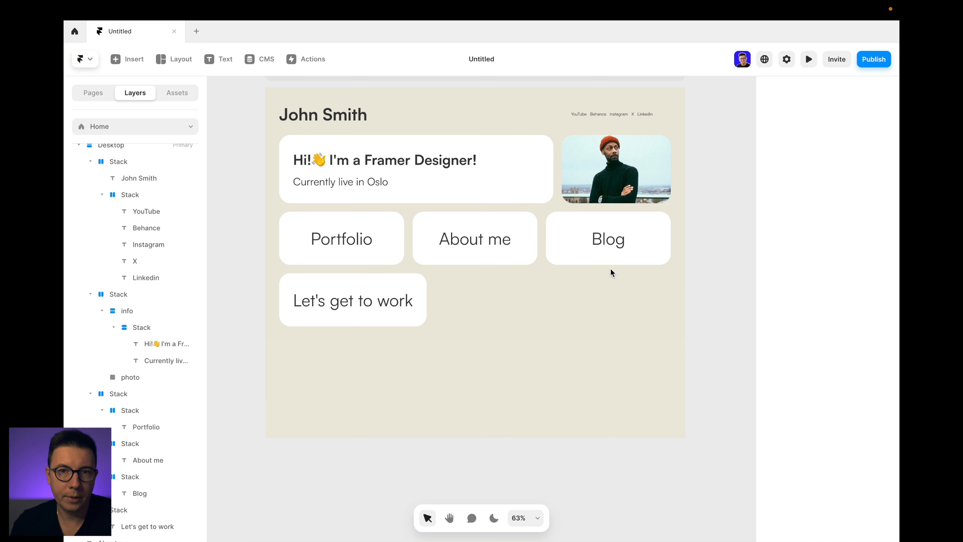
Step: Set the Let's get to work card's width to Fill
left_click(398, 282)
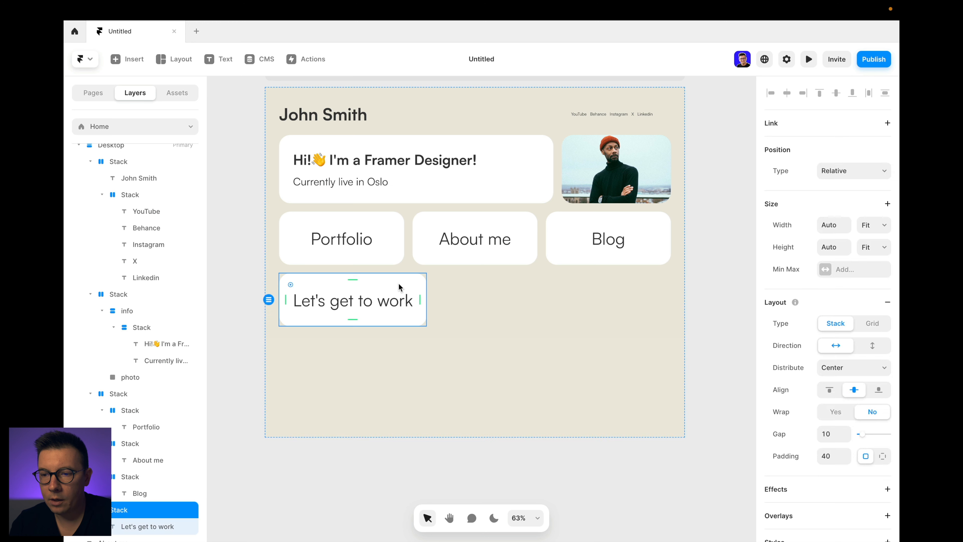
left_click(878, 228)
left_click(862, 214)
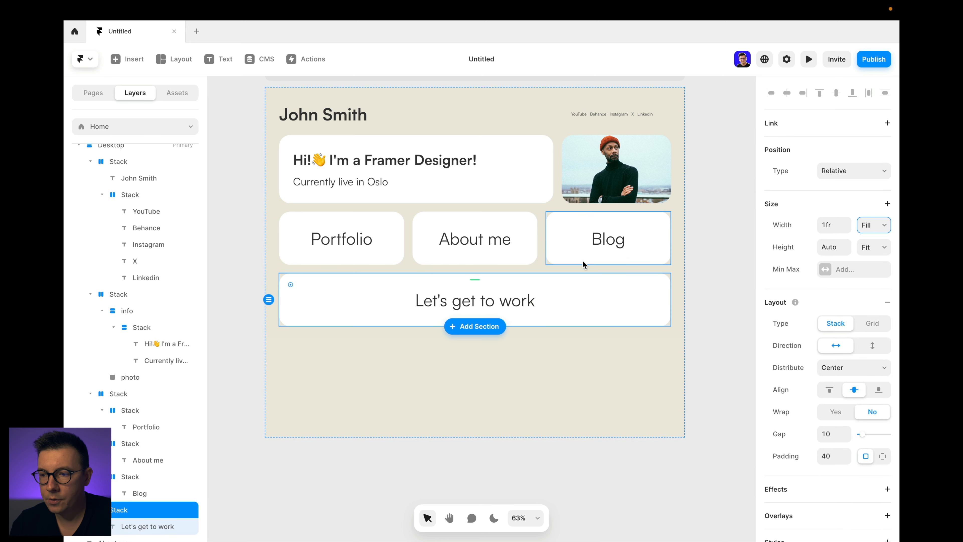
Step: Change the Let's get to work card's fill to near-black #1C1C1C
scroll(722, 290, "up", 3)
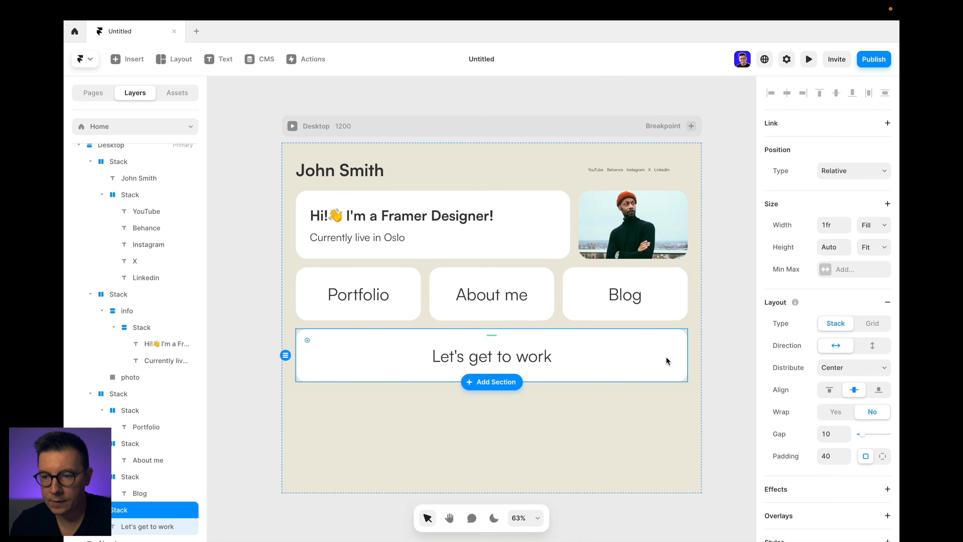
scroll(848, 419, "down", 2)
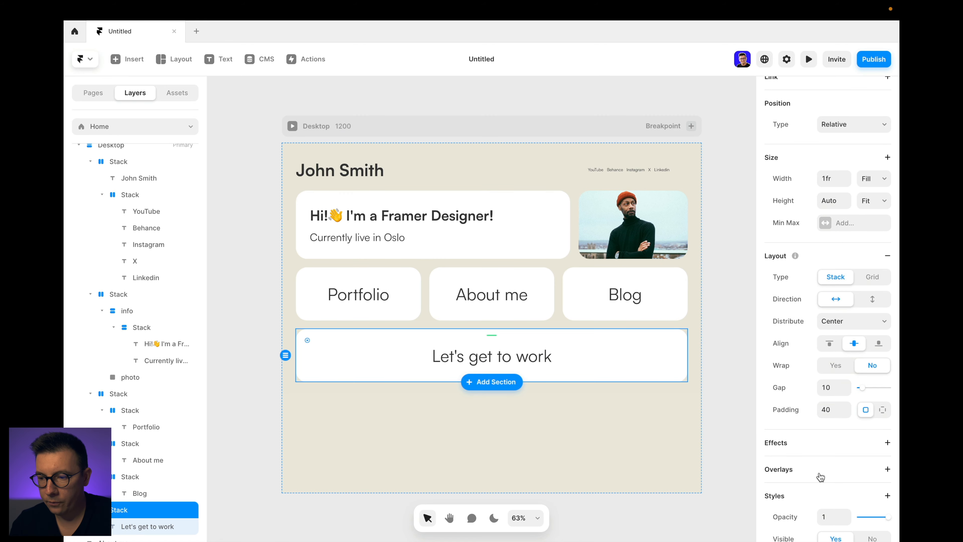
scroll(821, 476, "down", 4)
left_click(825, 455)
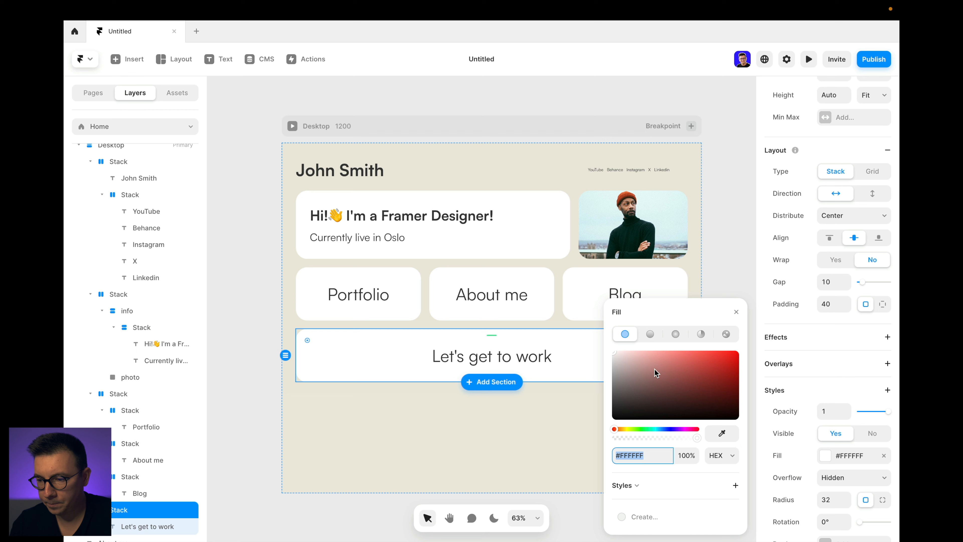
left_click_drag(654, 369, 554, 475)
left_click_drag(620, 407, 611, 414)
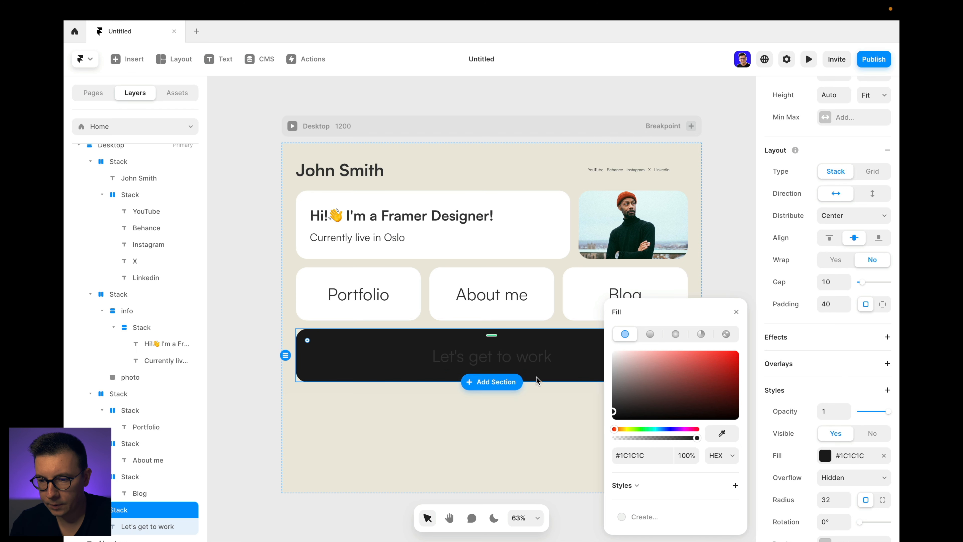
Step: Change the Let's get to work text's colour to white #FFFFFF
left_click(492, 360)
left_click(825, 508)
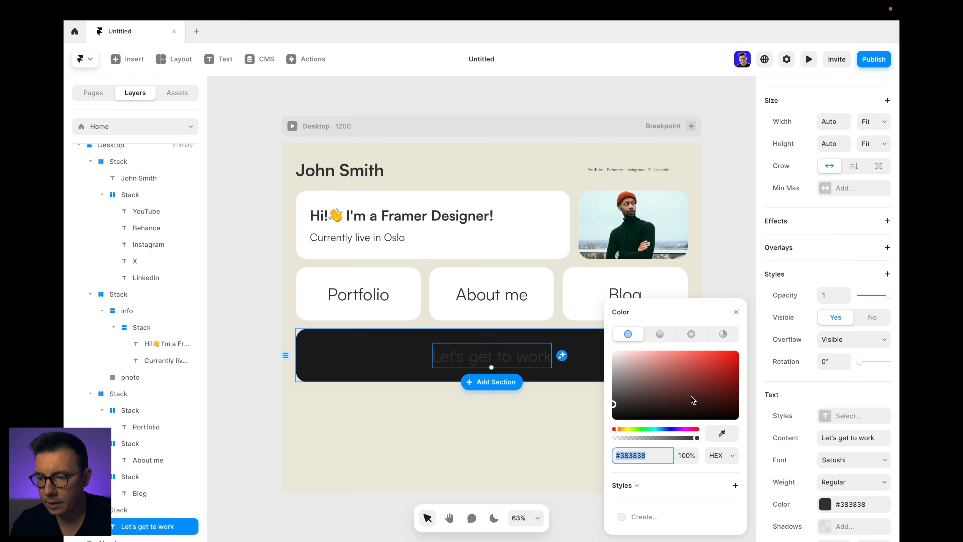
left_click_drag(692, 397, 612, 352)
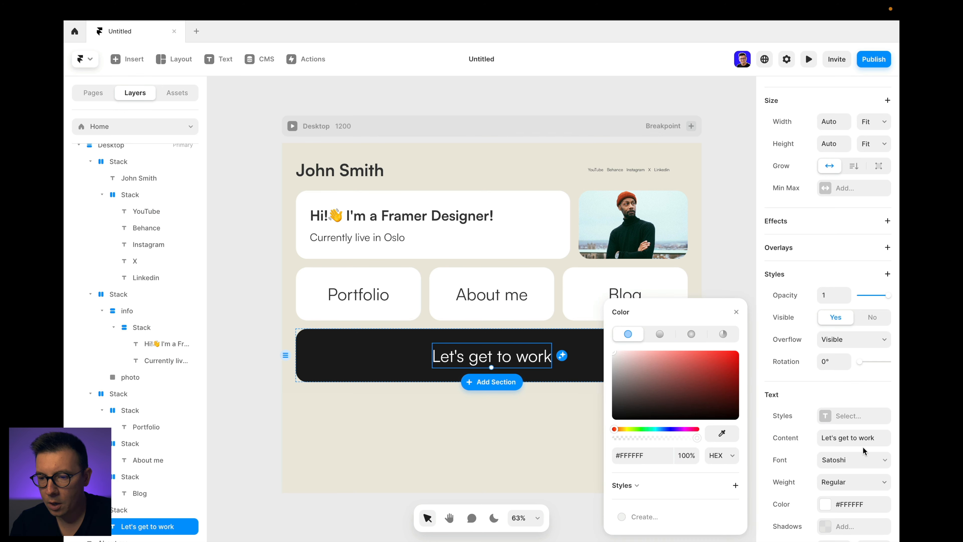
Step: Transform the Let's get to work text to uppercase and set its font size to 32 pixels
scroll(847, 512, "down", 3)
scroll(842, 535, "down", 3)
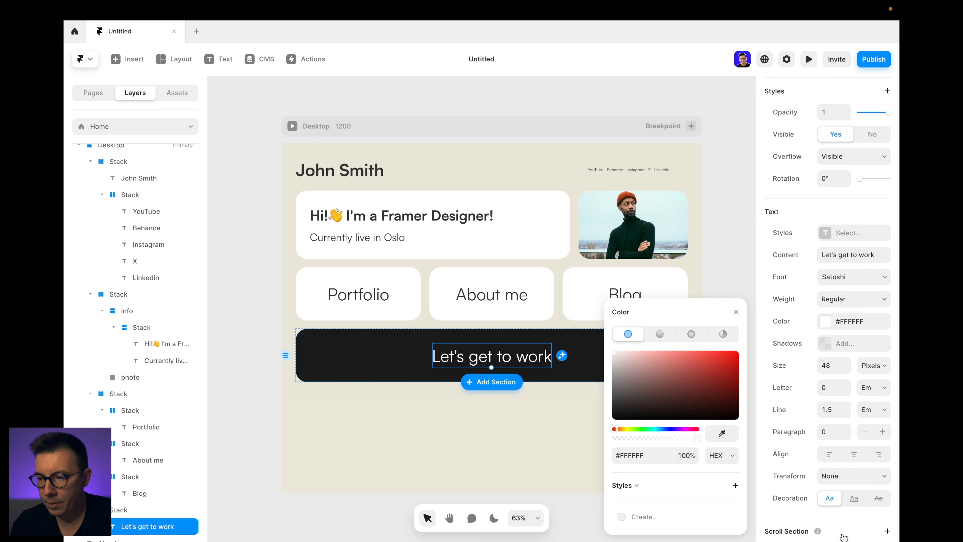
left_click(852, 478)
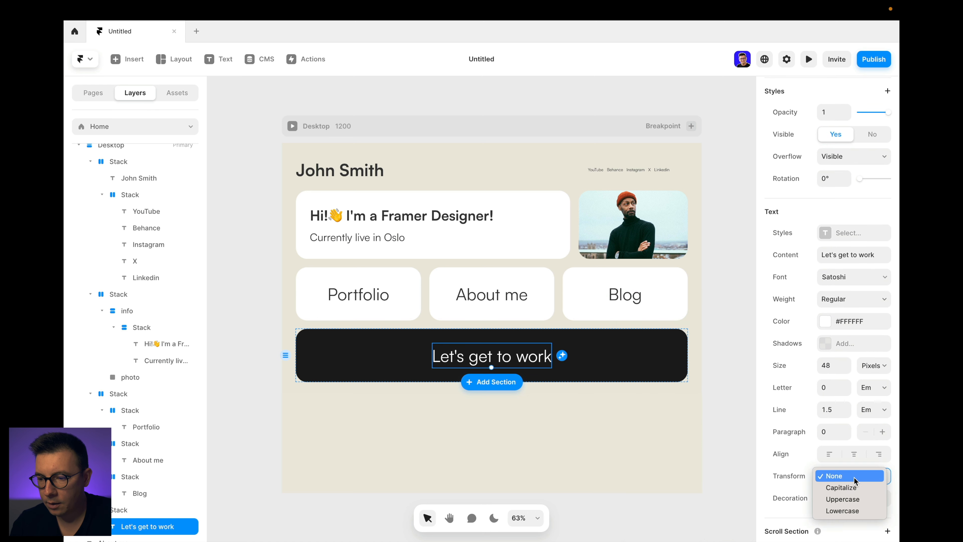
left_click(847, 499)
left_click(834, 365)
key("shift+Down")
key("shift+Down")
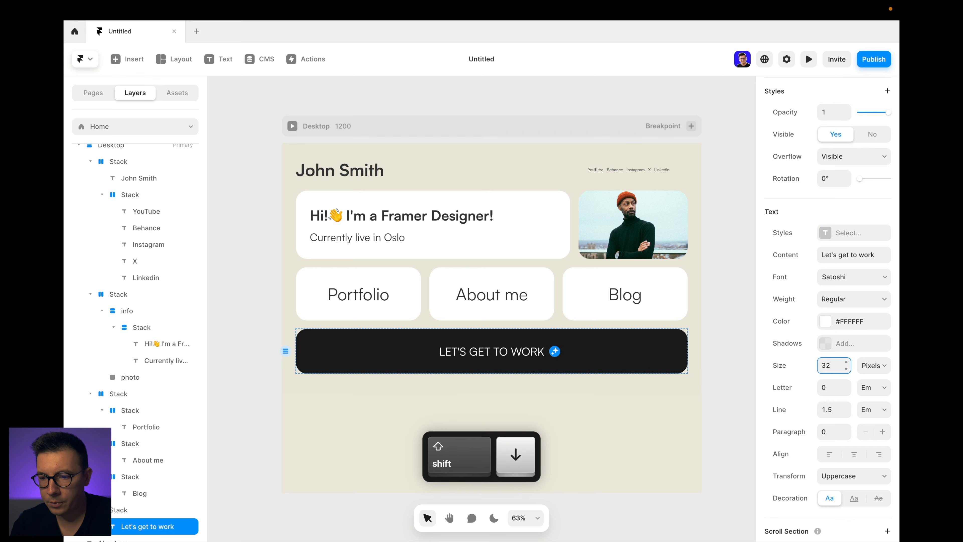
scroll(460, 201, "right", 1)
scroll(459, 201, "down", 1)
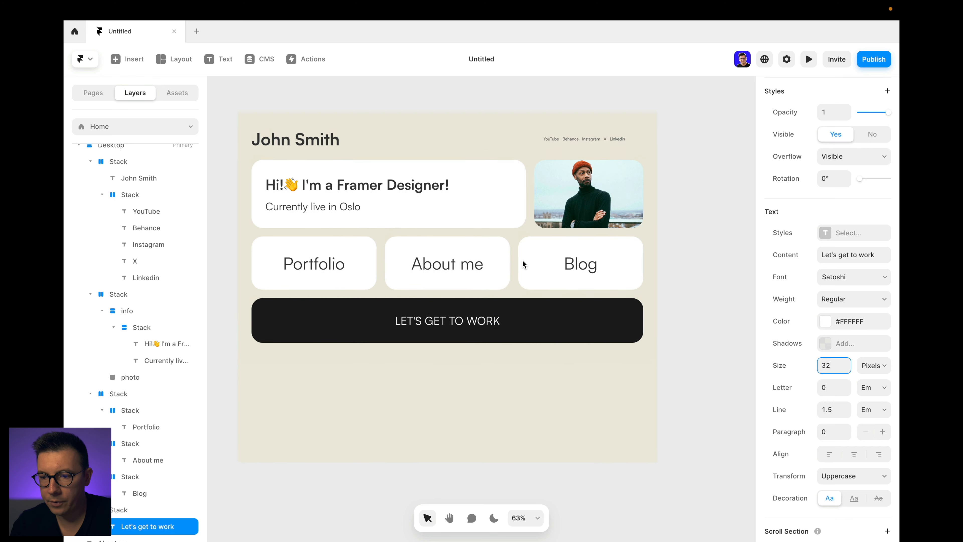
scroll(523, 264, "up", 1)
scroll(523, 264, "left", 1)
left_click(511, 139)
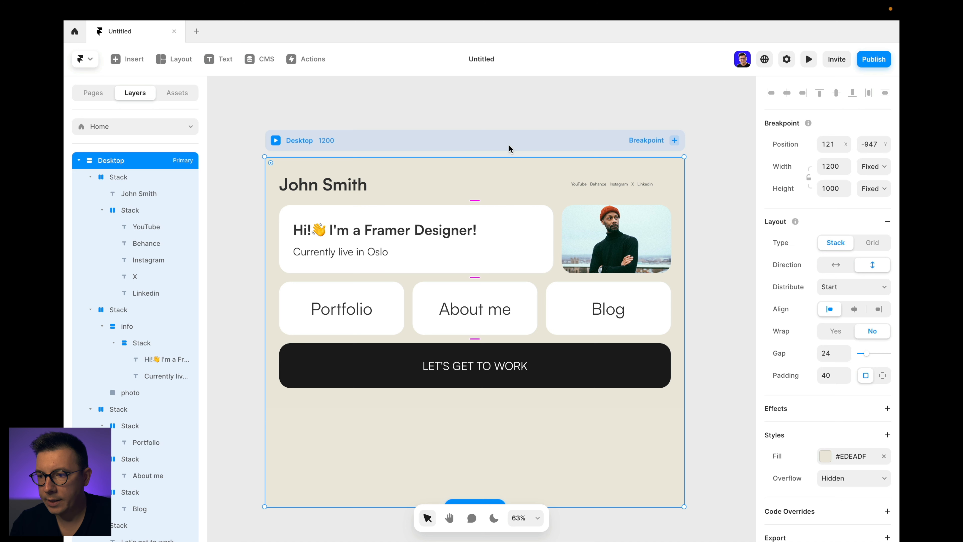
left_click(879, 189)
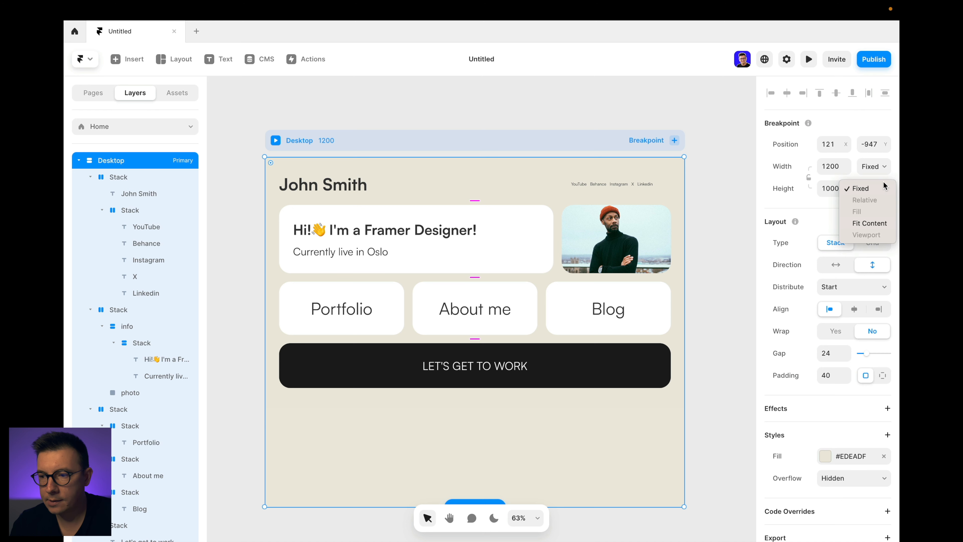
left_click(574, 123)
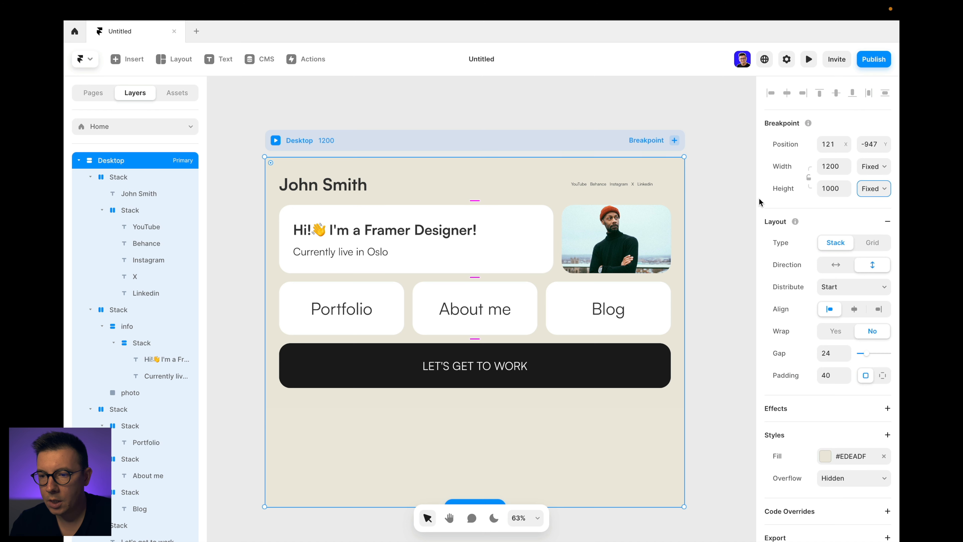
left_click(552, 116)
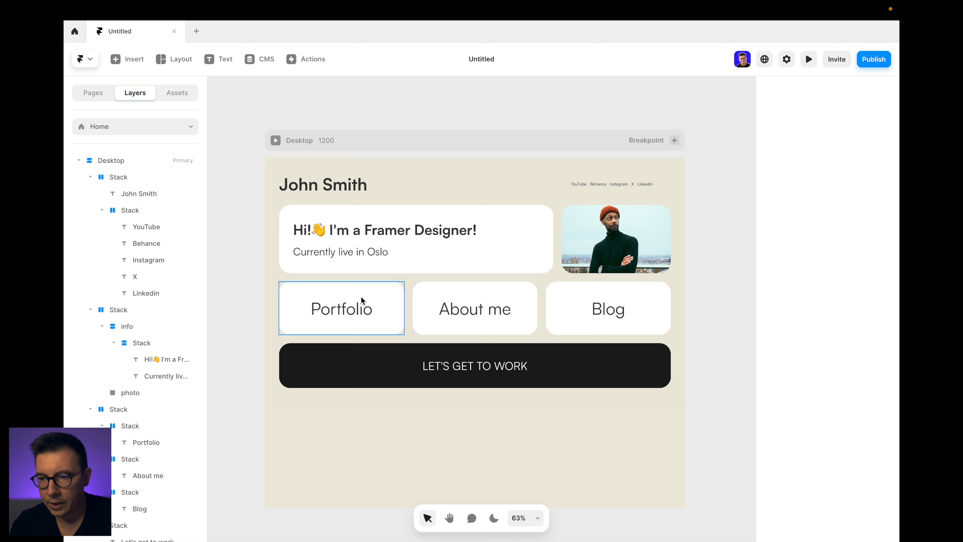
left_click(303, 229)
left_click(322, 184)
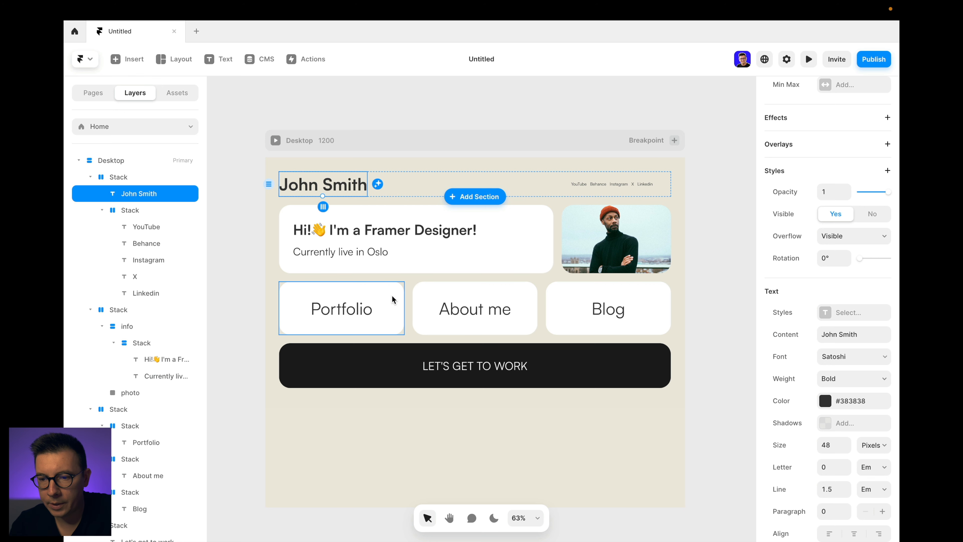
Step: Increase the gap between the heading and the location line in the info card's inner stack
left_click(547, 222)
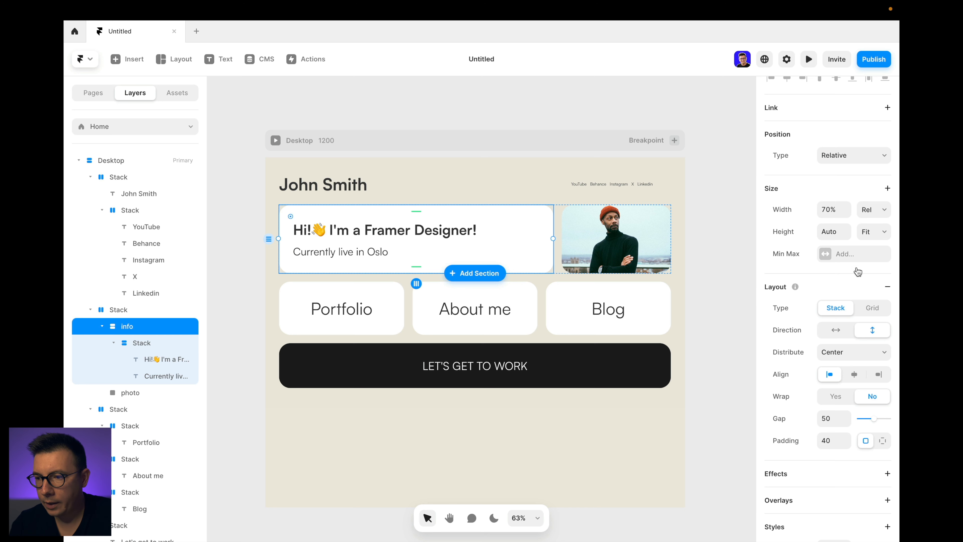
scroll(811, 289, "down", 2)
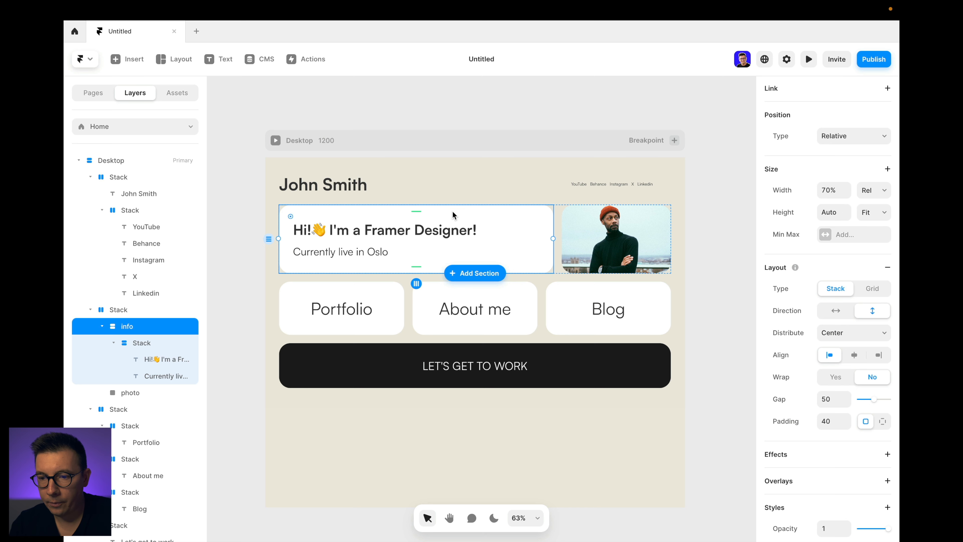
left_click(117, 343)
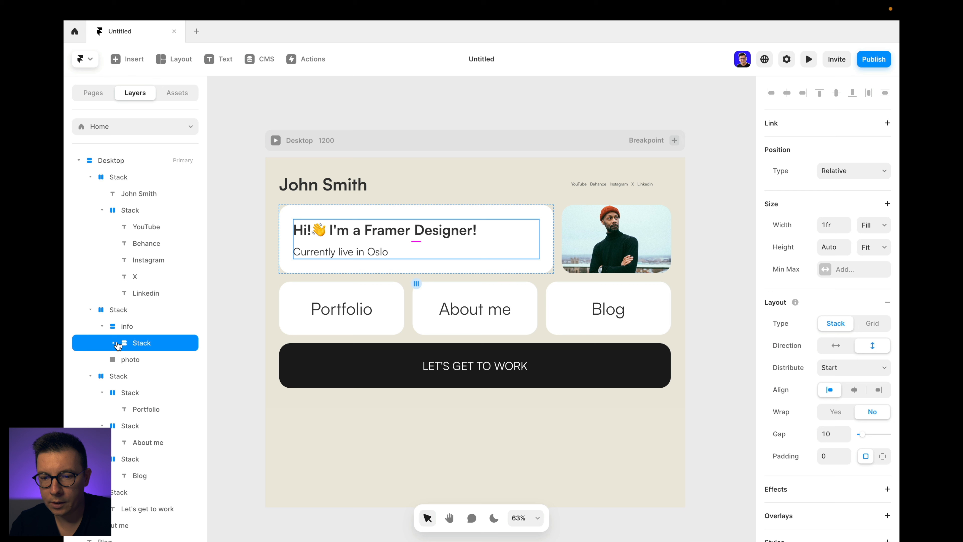
left_click(830, 433)
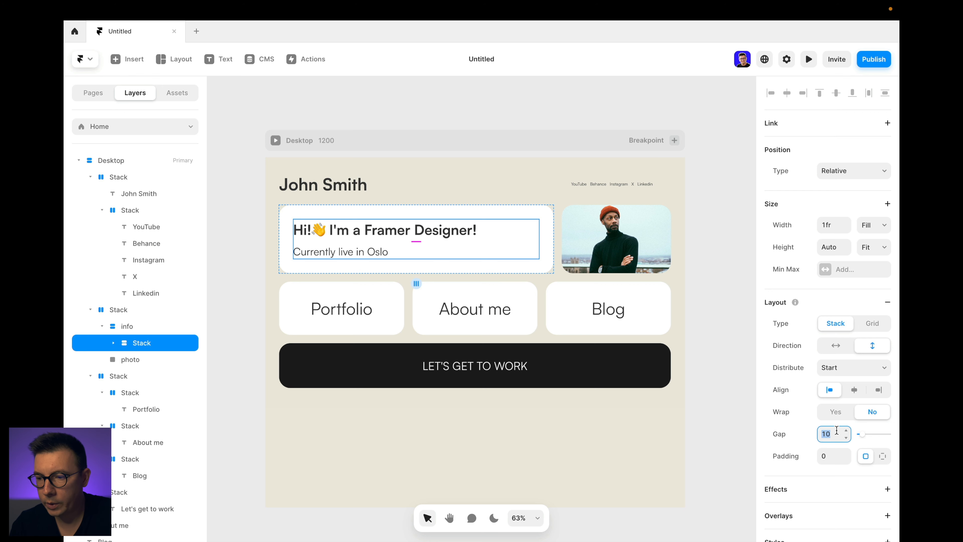
key("shift+Up")
key("shift+Up")
key("shift+Up")
key("shift+Up")
key("Down")
key("Down")
key("Down")
key("Down")
key("shift+Down")
key("shift+Down")
key("shift+Down")
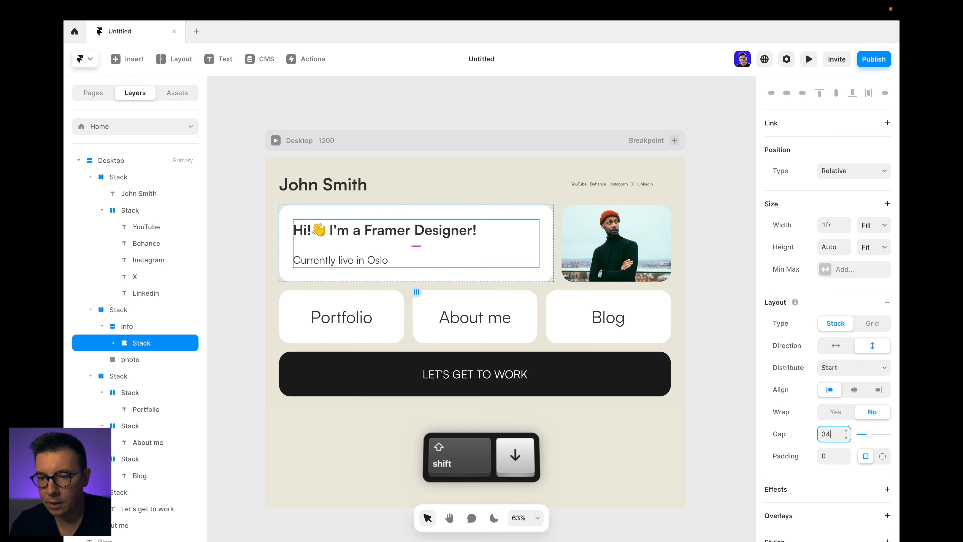
key("shift+Up")
key("Down")
key("Down")
key("Down")
key("Up")
Step: Set only the info card's top padding to 120, using individual padding values per side
left_click(447, 209)
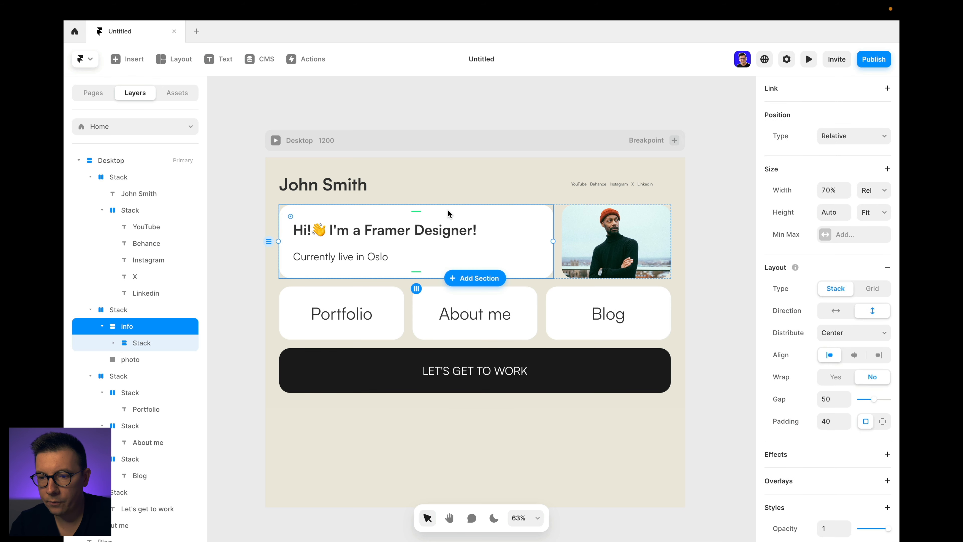
left_click(882, 420)
left_click(825, 443)
type("80")
key("Return")
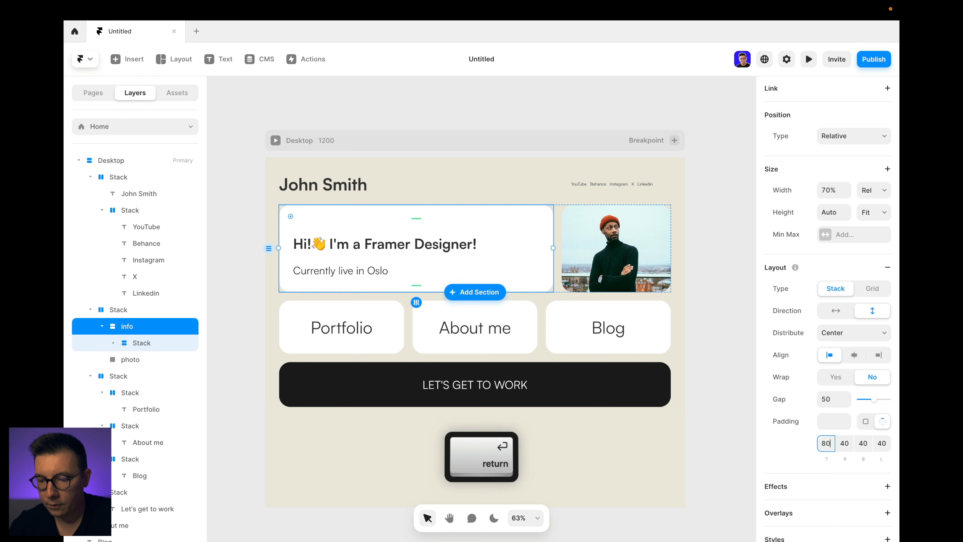
key("shift+Up")
key("shift+Up")
key("shift+Up")
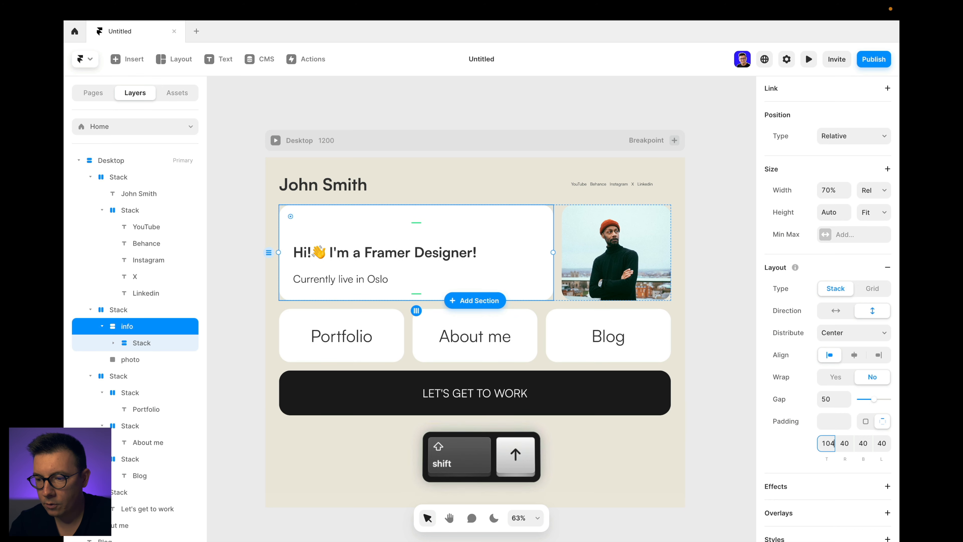
key("shift+Up")
key("Up")
key("Up")
key("Up")
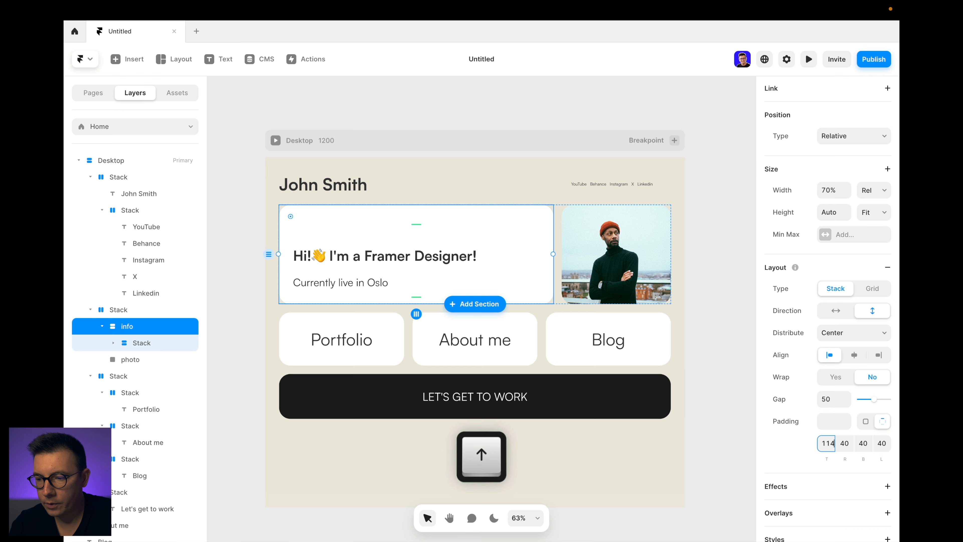
key("Up")
key("Up")
key("Up")
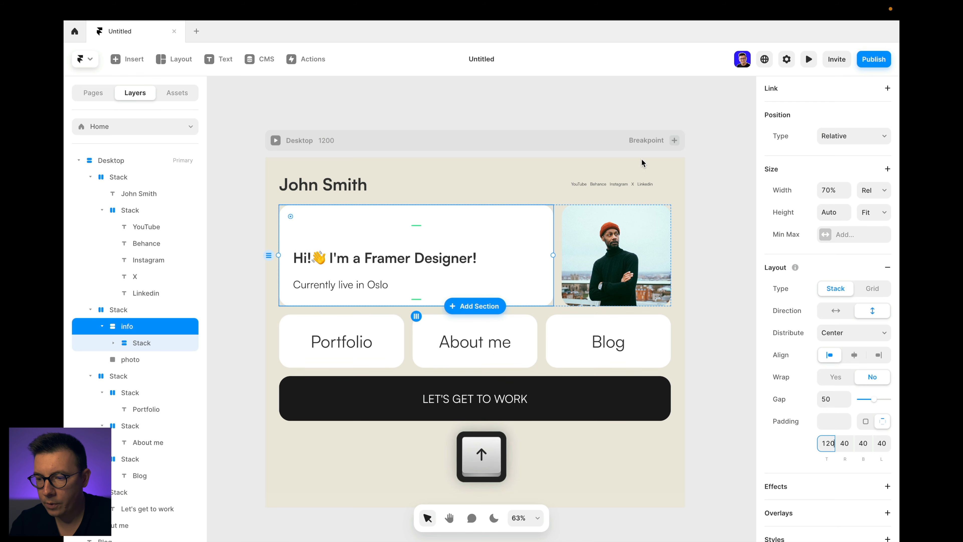
left_click(601, 109)
Step: Set the font size of the Portfolio, About me and Blog texts together to 32 pixels
scroll(529, 284, "down", 2)
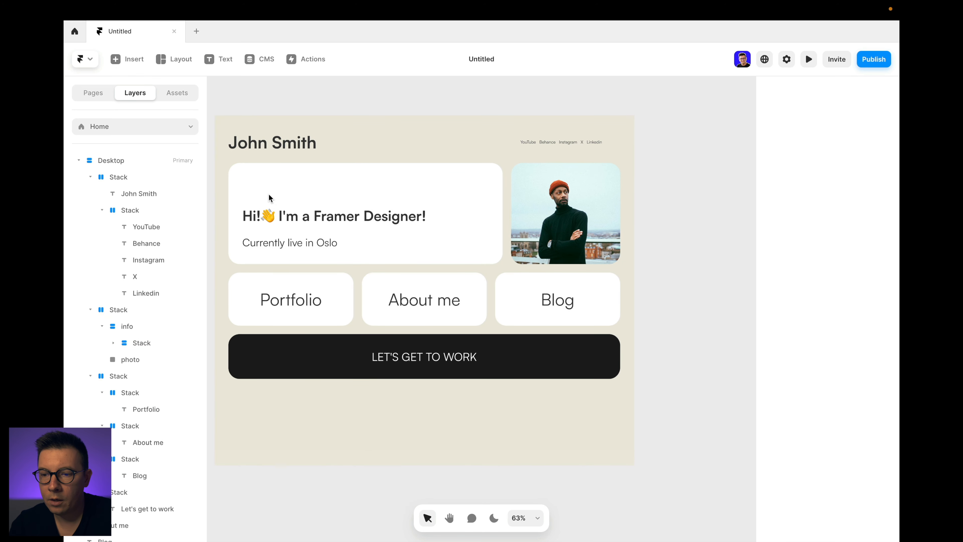
scroll(363, 223, "up", 3)
scroll(479, 322, "down", 3)
left_click(355, 283)
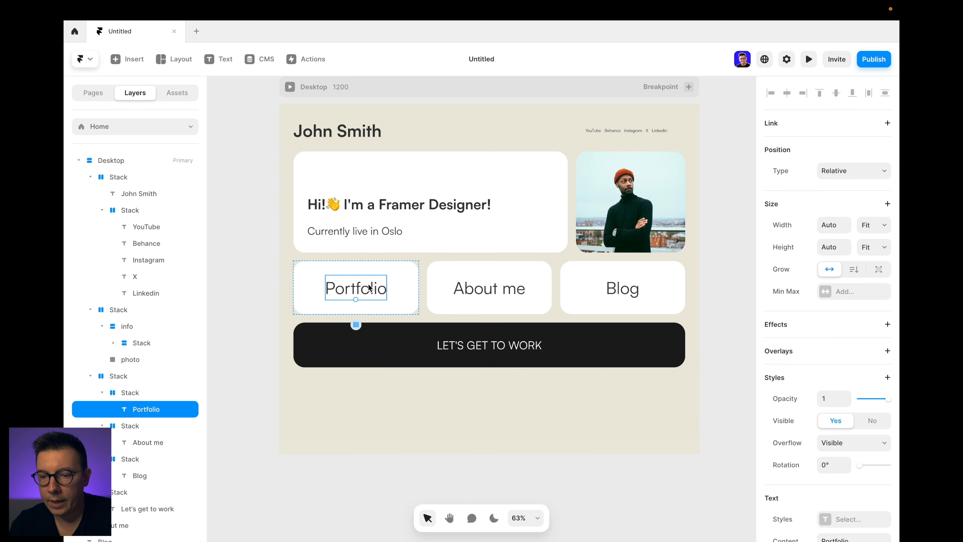
left_click(508, 286, "shift")
left_click(638, 287, "shift")
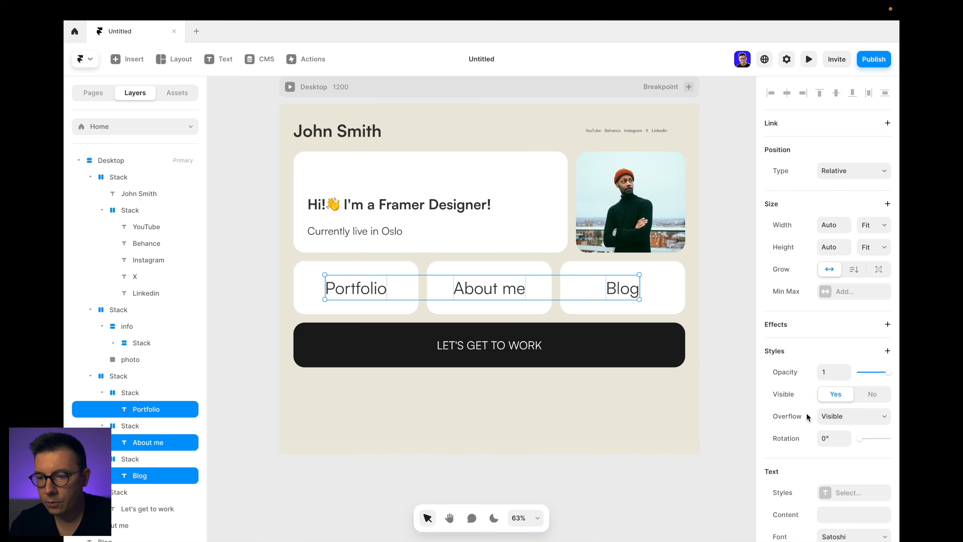
scroll(806, 414, "down", 5)
left_click(834, 384)
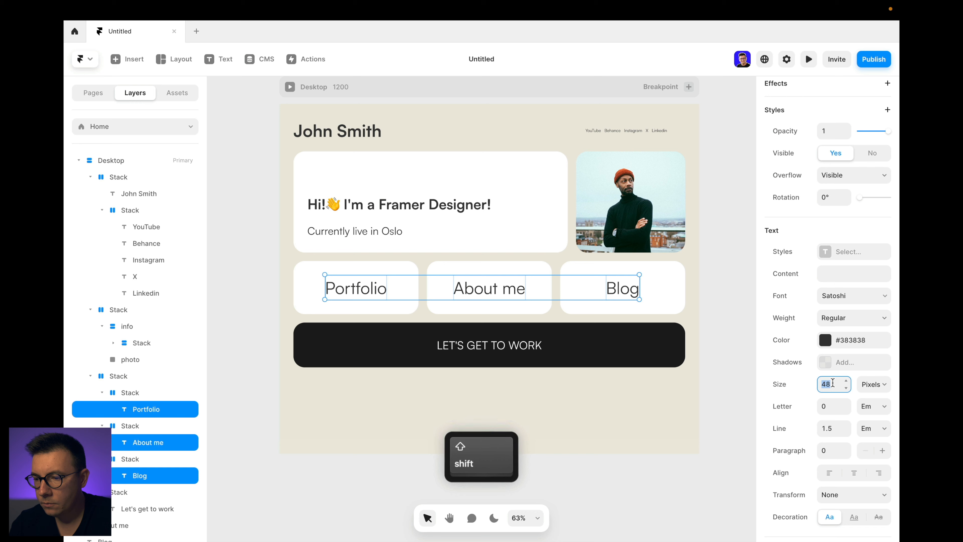
key("shift+Down")
key("shift+Down")
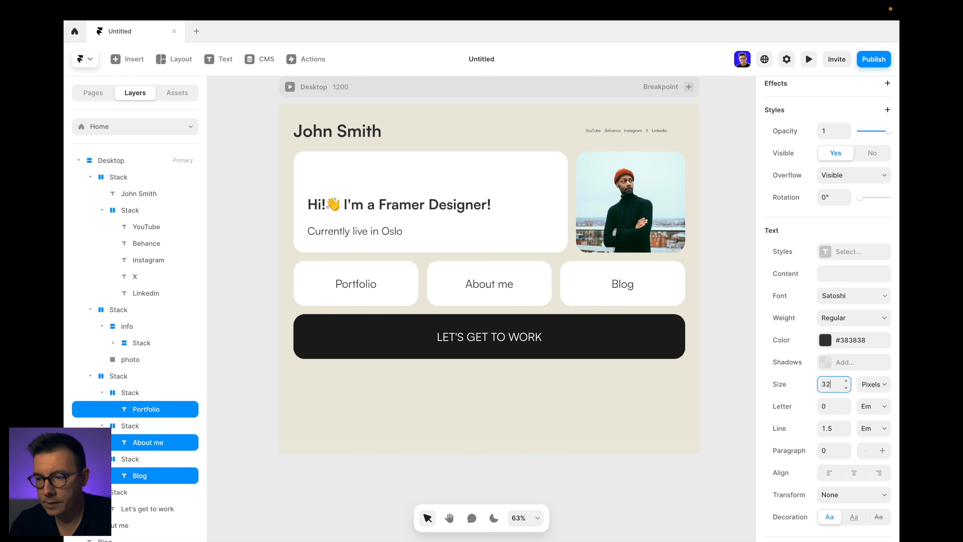
left_click(742, 270)
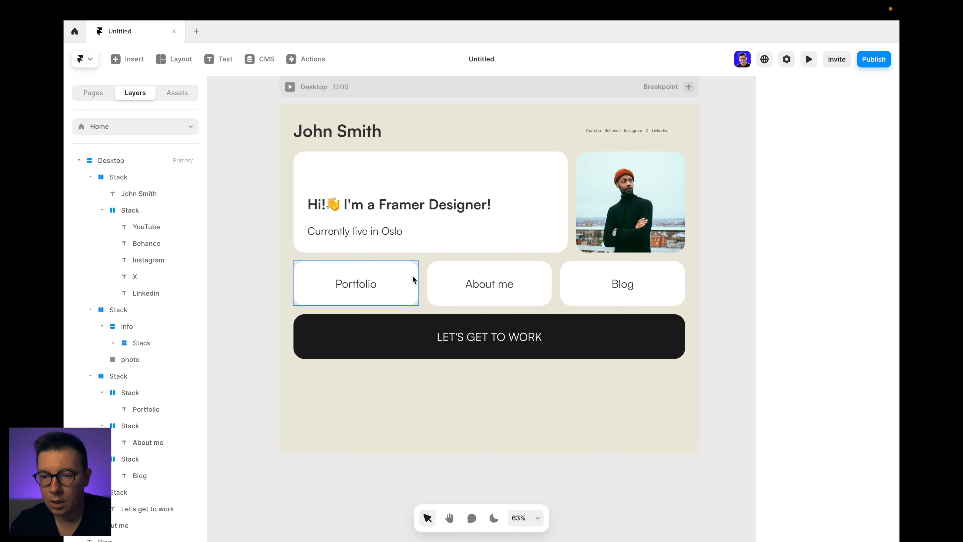
Step: Draw a frame about 166 by 40 inside the Portfolio card and switch the card's stack direction to vertical
scroll(409, 294, "left", 3)
scroll(409, 293, "up", 2)
scroll(409, 293, "down", 2)
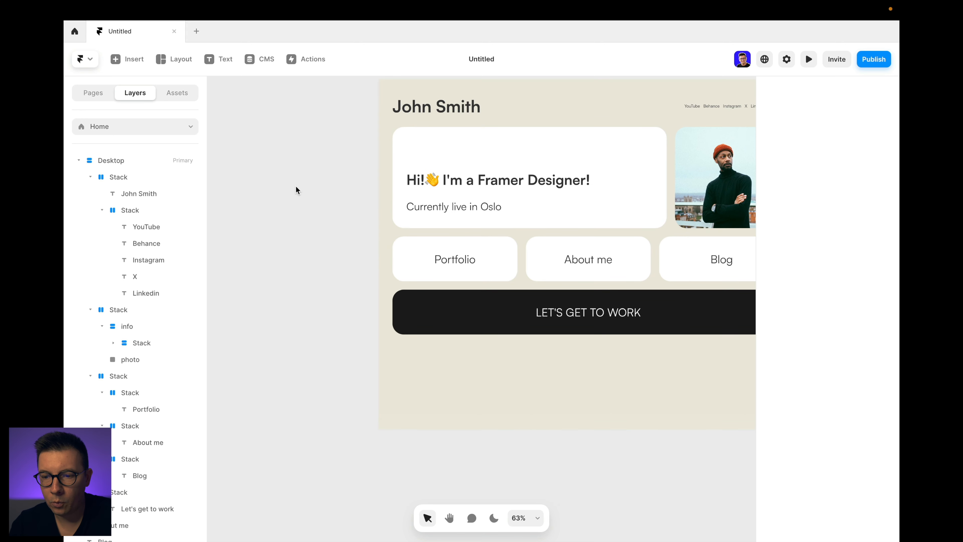
key("f")
left_click_drag(434, 245, 471, 257)
left_click(478, 246)
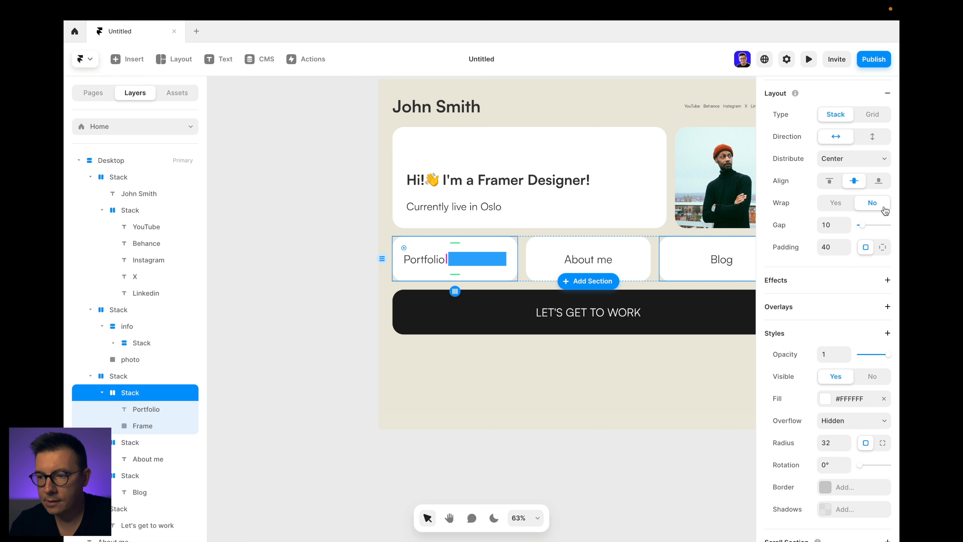
left_click(872, 136)
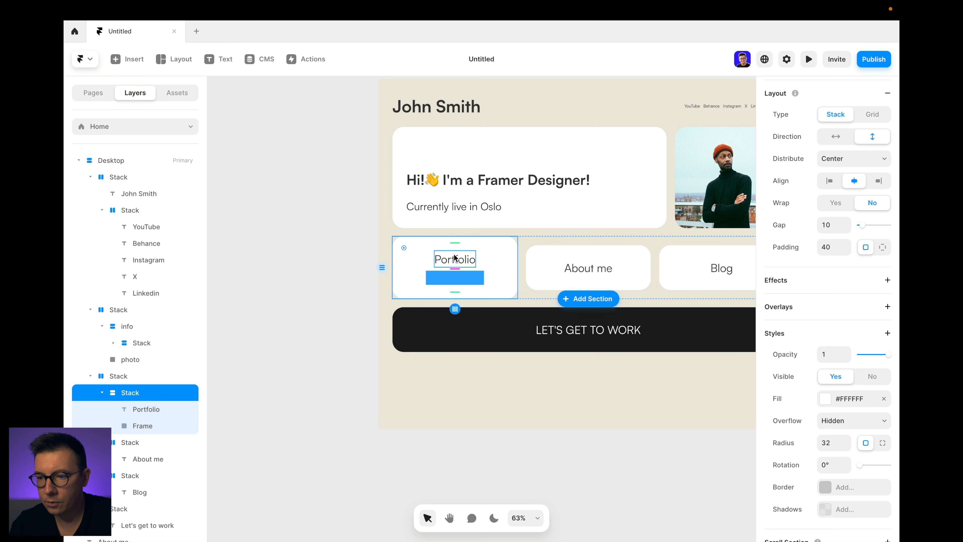
Step: Move the Portfolio text below the new frame and left-align the contents of the Portfolio card
left_click(466, 258)
key("Down")
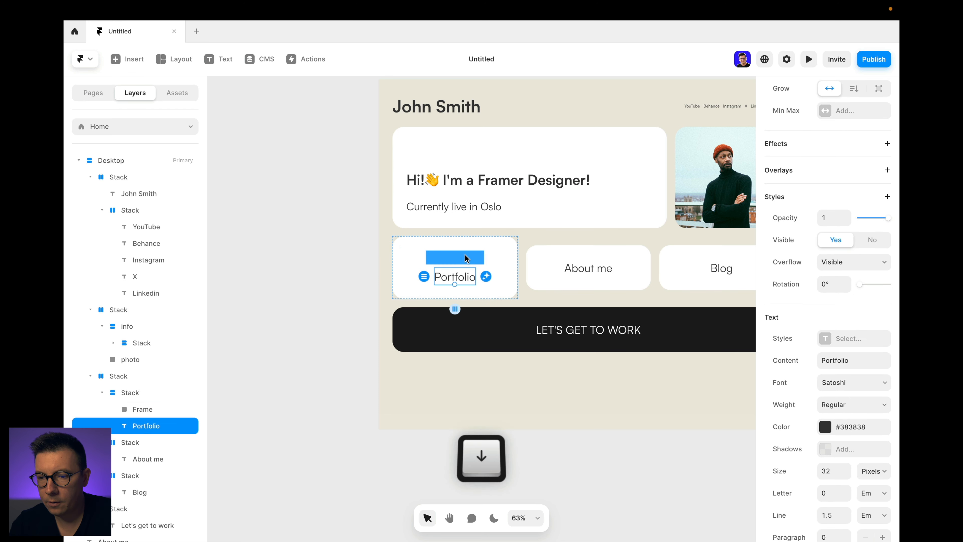
left_click(499, 247)
left_click(829, 181)
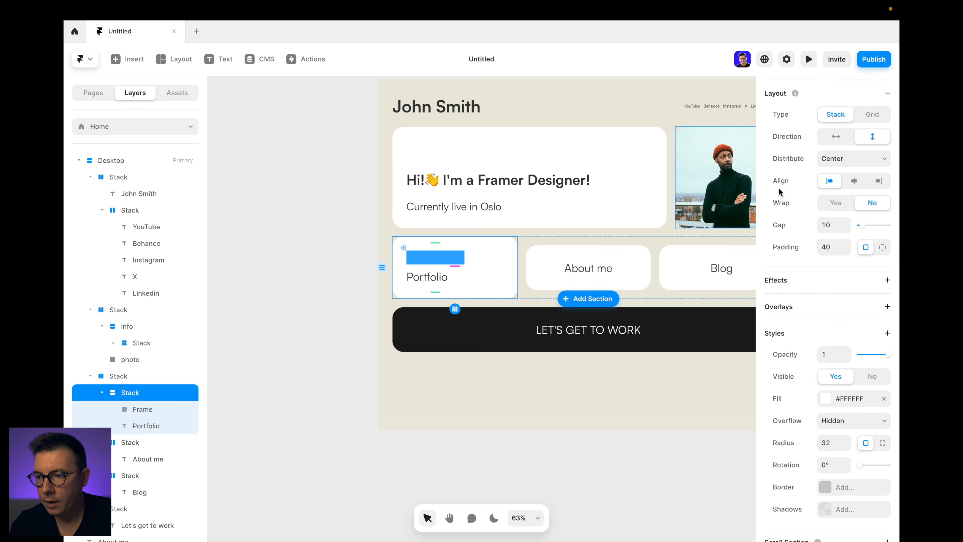
Step: Set the width of the blue frame in the Portfolio card to Fill
left_click(450, 259)
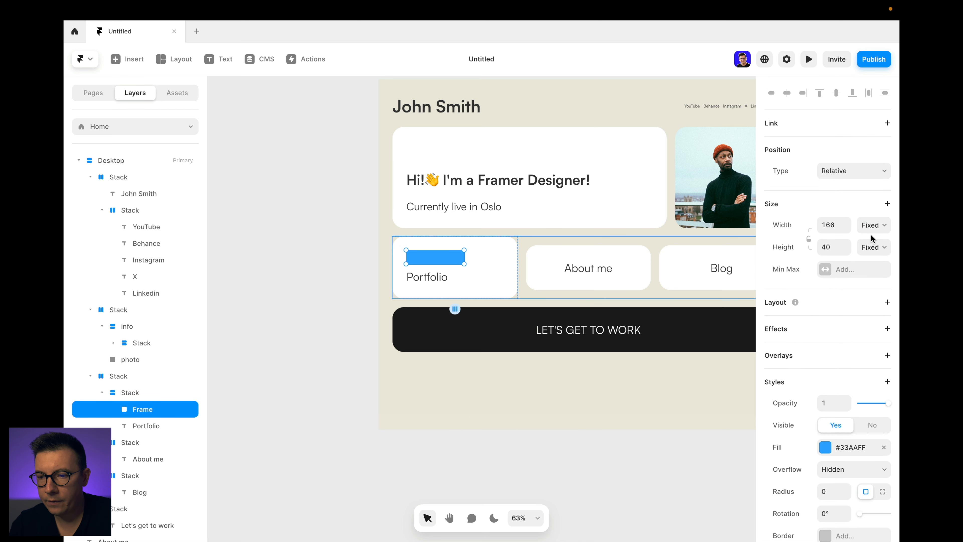
left_click(884, 226)
left_click(865, 249)
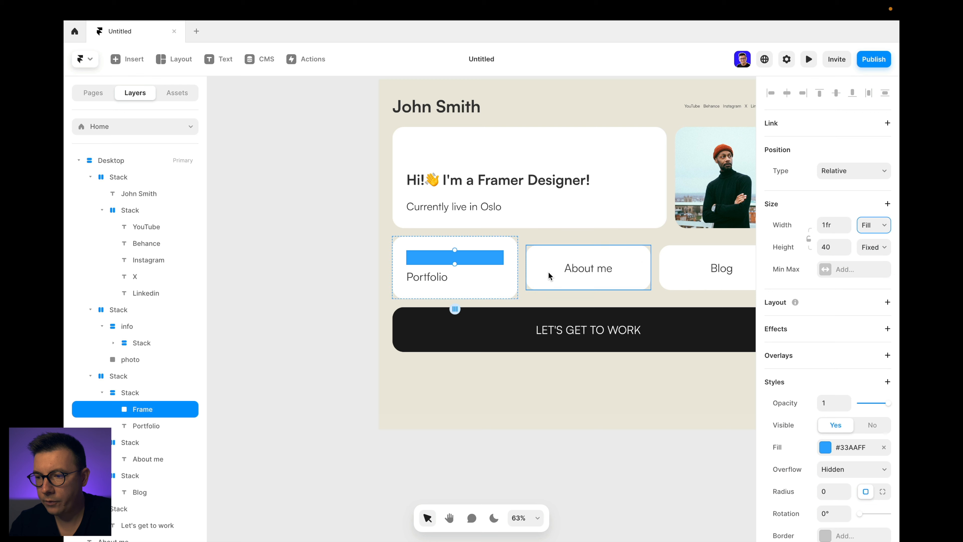
scroll(830, 449, "down", 3)
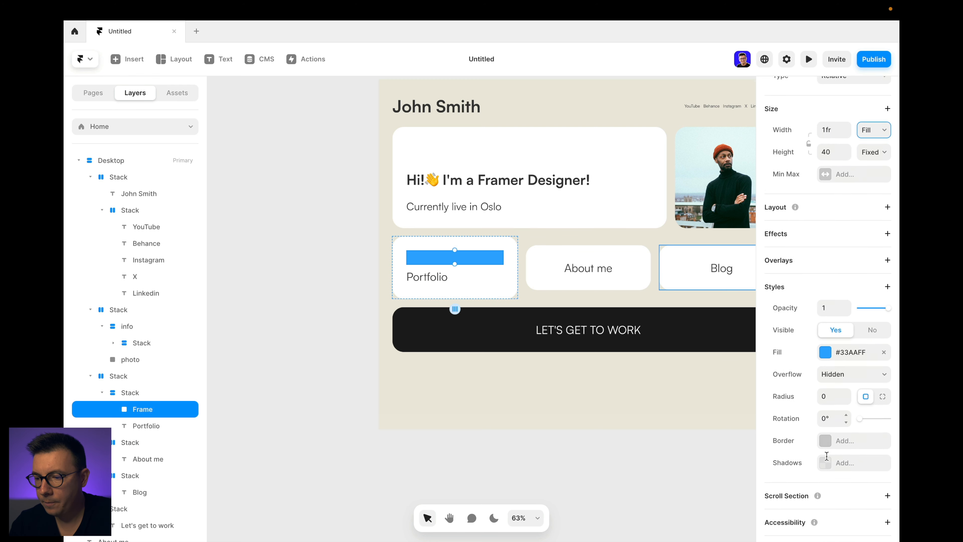
Step: Round the blue frame's corners in the Portfolio card to a radius of 24 and set its height to 200
left_click(833, 393)
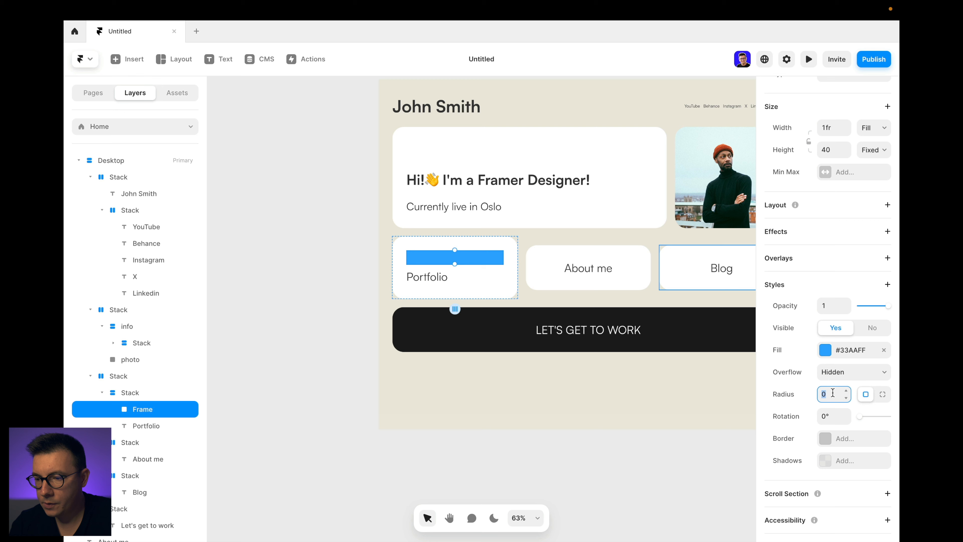
type("24")
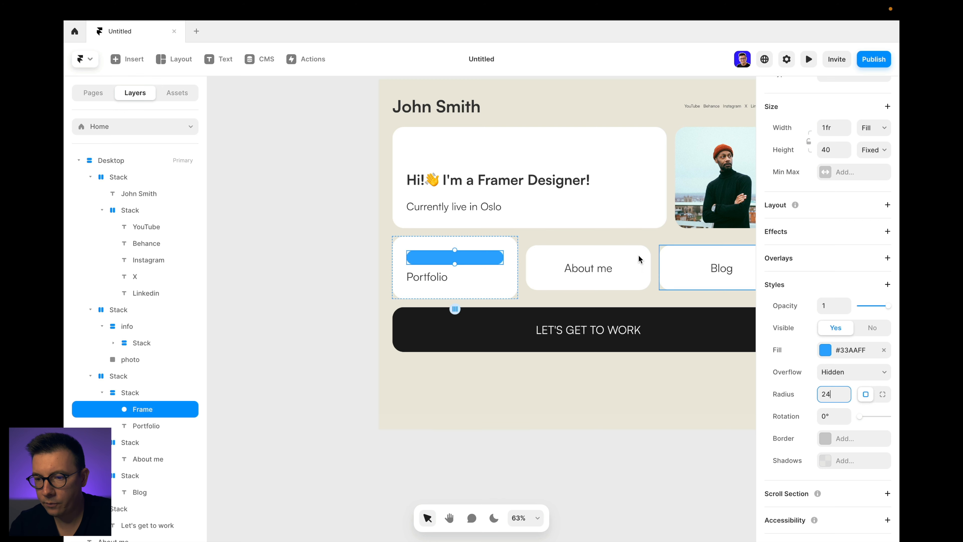
left_click(839, 151)
key("shift+Up")
key("shift+Up")
key("shift+Up")
key("shift+Up")
key("shift+Up")
key("shift+Up")
key("shift+Up")
key("shift+Up")
key("shift+Up")
key("shift+Up")
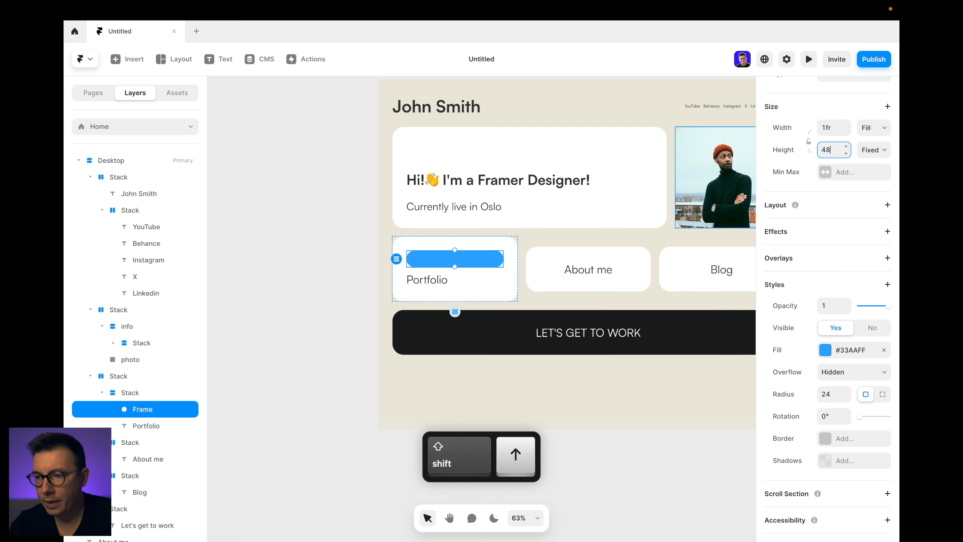
key("shift+Up")
key("shift+Up")
key("shift+Up")
key("shift+Up")
key("shift+Up")
key("shift+Up")
key("shift+Up")
key("shift+Up")
key("shift+Up")
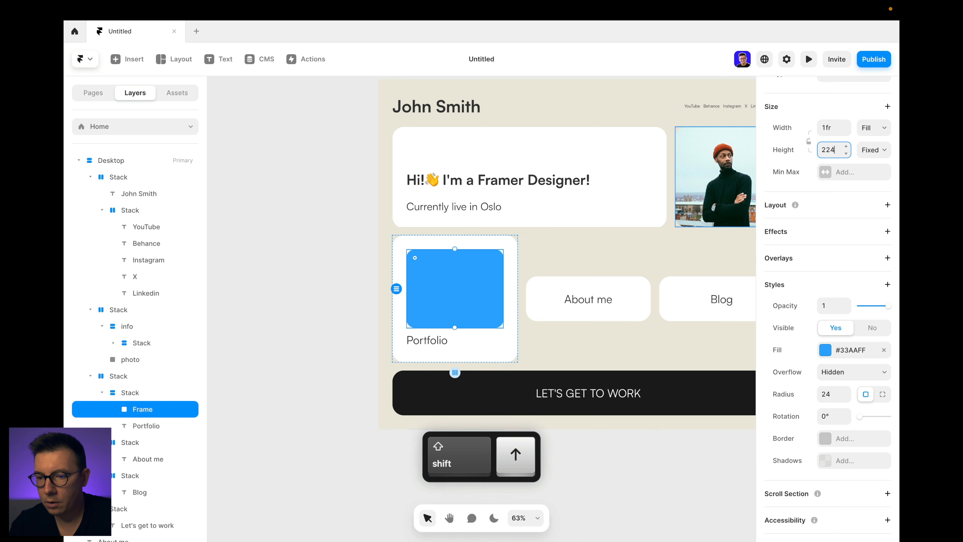
key("shift+Down")
key("shift+Down")
key("Down")
key("Down")
key("Down")
key("Down")
key("Down")
key("Down")
key("Down")
key("Down")
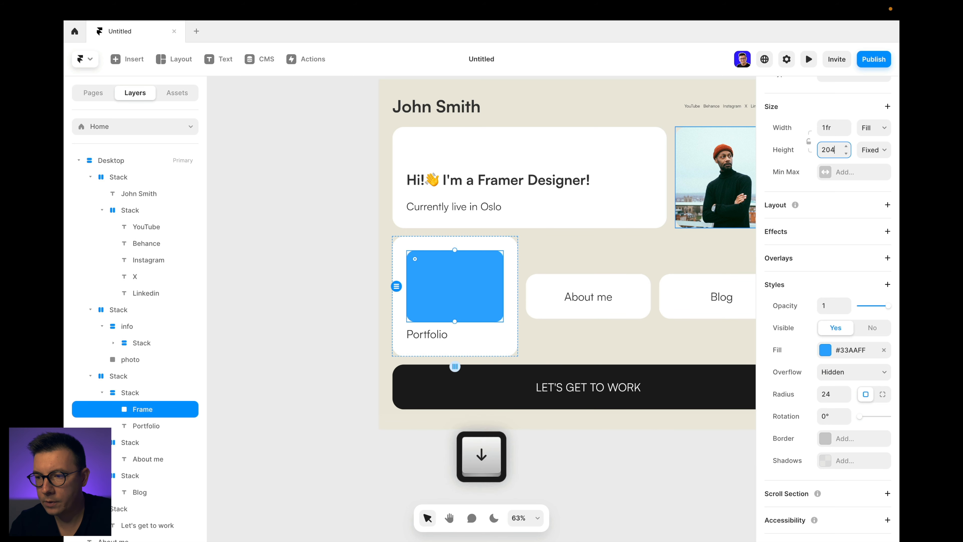
Step: Try a greater height for the blue frame in the Portfolio card and return it to 200
left_click(293, 201)
scroll(294, 201, "right", 5)
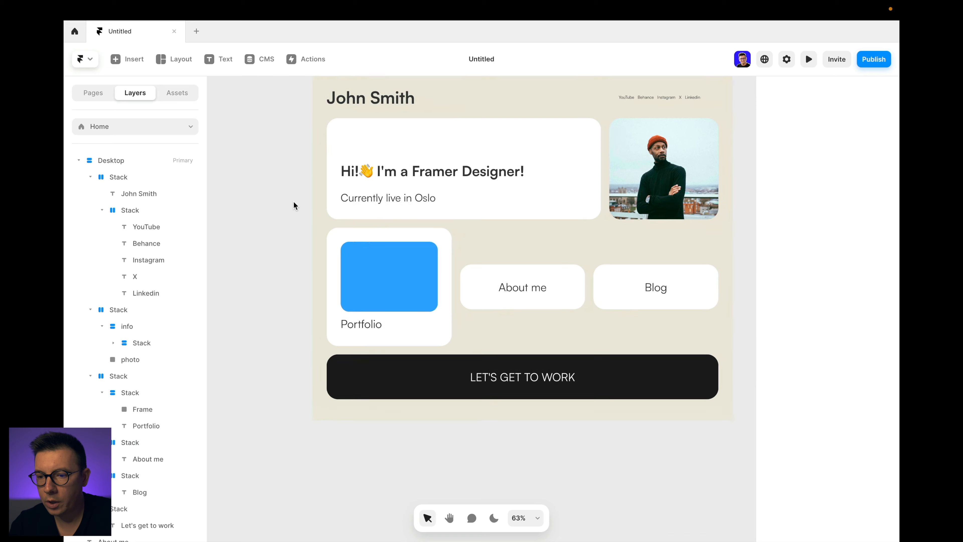
left_click(326, 291)
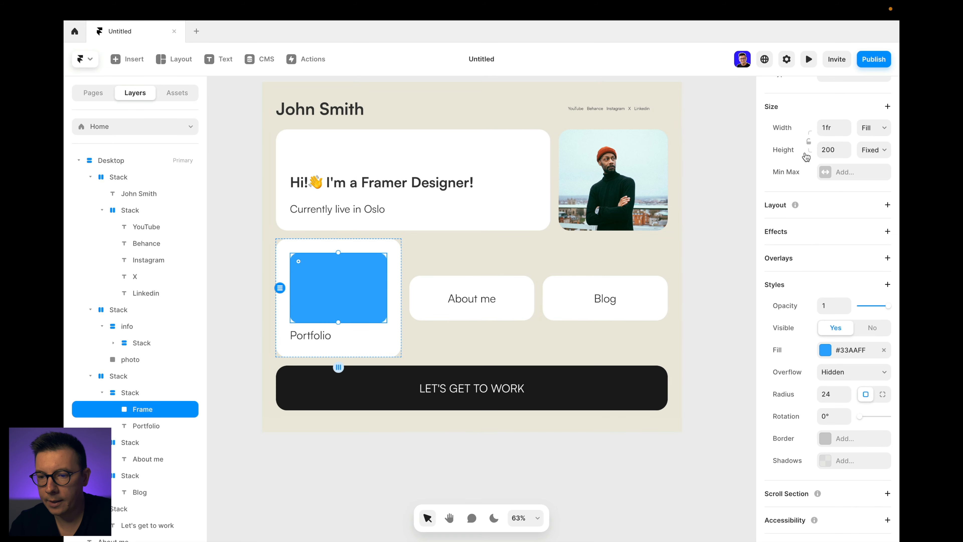
left_click(833, 151)
key("shift+Up")
key("shift+Up")
key("shift+Up")
key("shift+Up")
key("shift+Down")
key("shift+Down")
key("shift+Down")
key("Down")
key("Down")
key("Down")
key("Down")
key("Down")
key("Down")
key("Down")
key("Down")
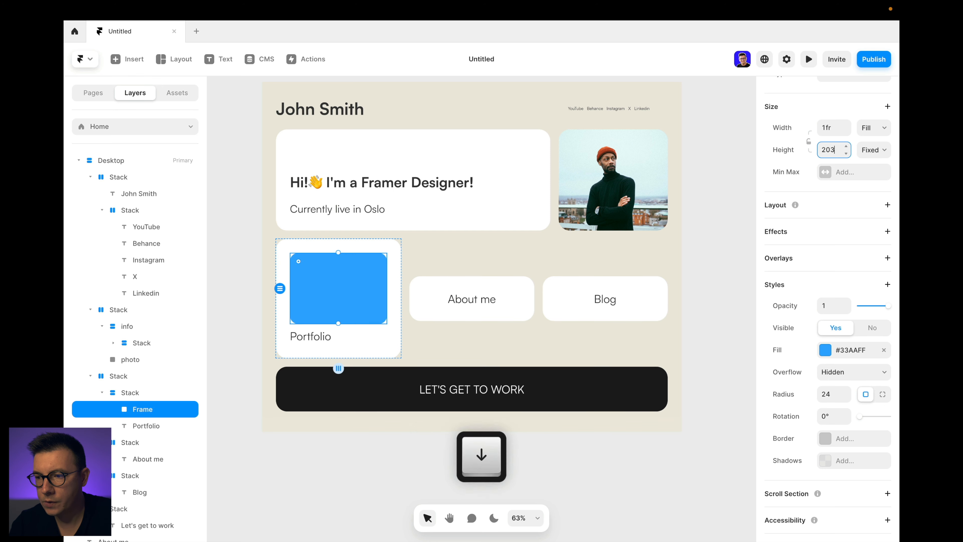
Step: Place a copy of the Portfolio card's blue frame inside the About me card
key("super+c")
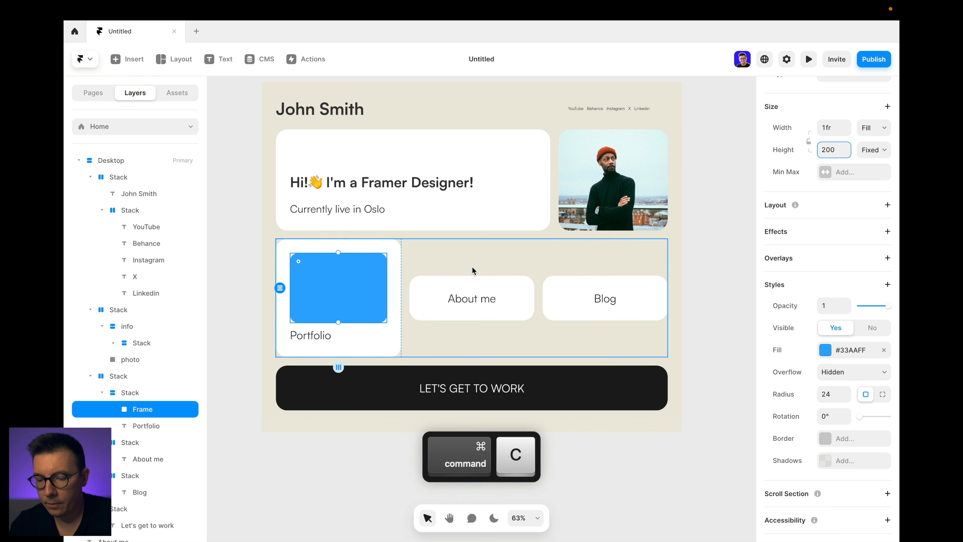
left_click(475, 301)
key("super+v")
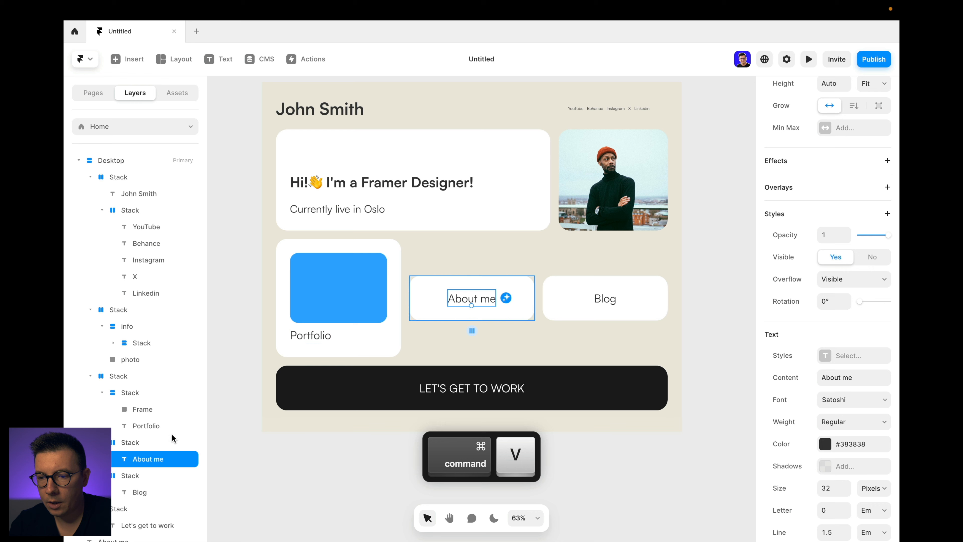
left_click(348, 294)
left_click_drag(366, 284, 493, 264)
left_click(322, 314)
left_click_drag(322, 314, 480, 268)
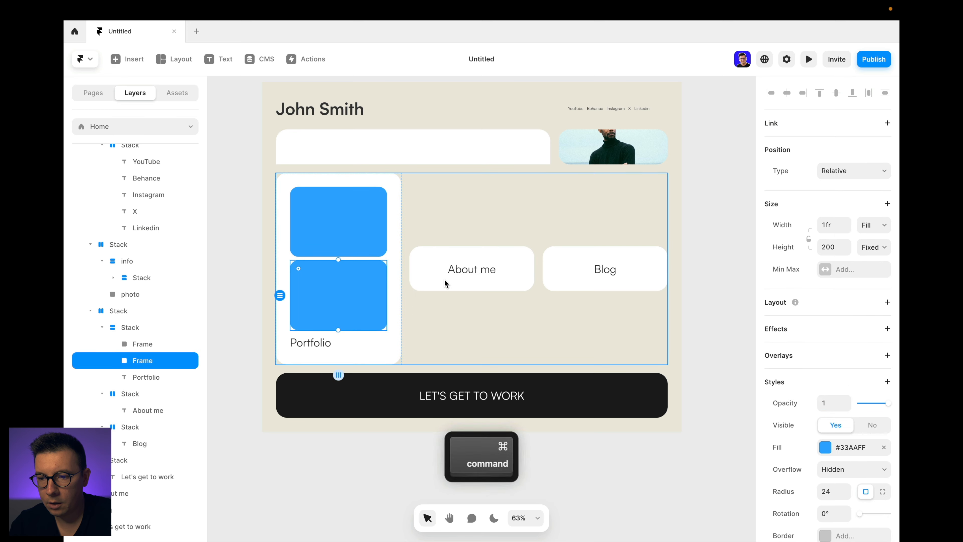
key("super+x")
left_click(483, 299)
key("super+v")
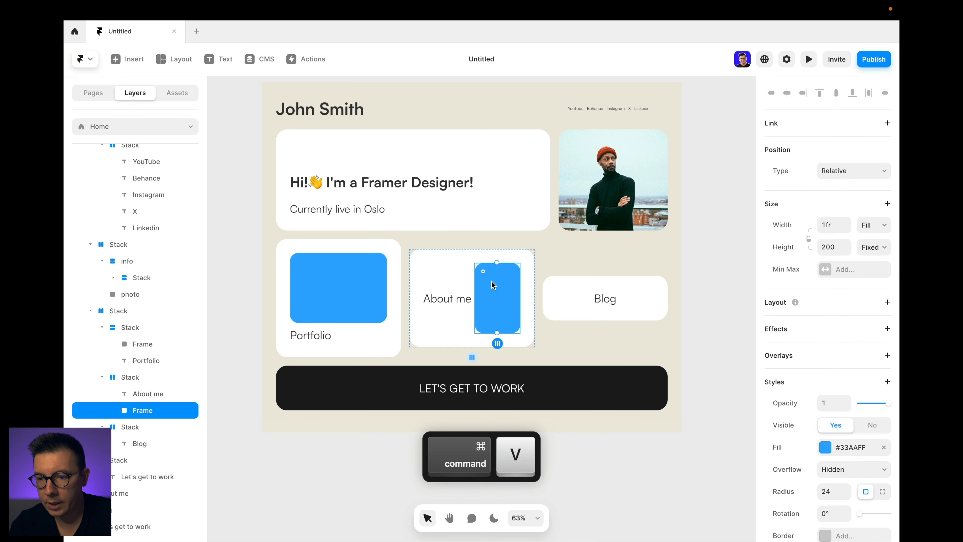
Step: Stack the About me card vertically with the blue frame above the text, and left-align its contents with Center distribution
left_click(457, 262)
left_click(872, 344)
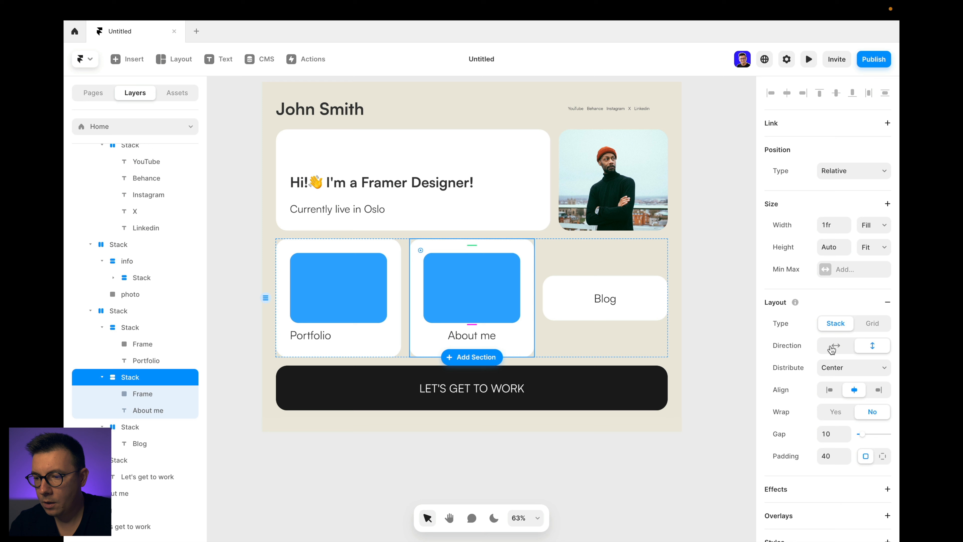
left_click(830, 389)
left_click(834, 368)
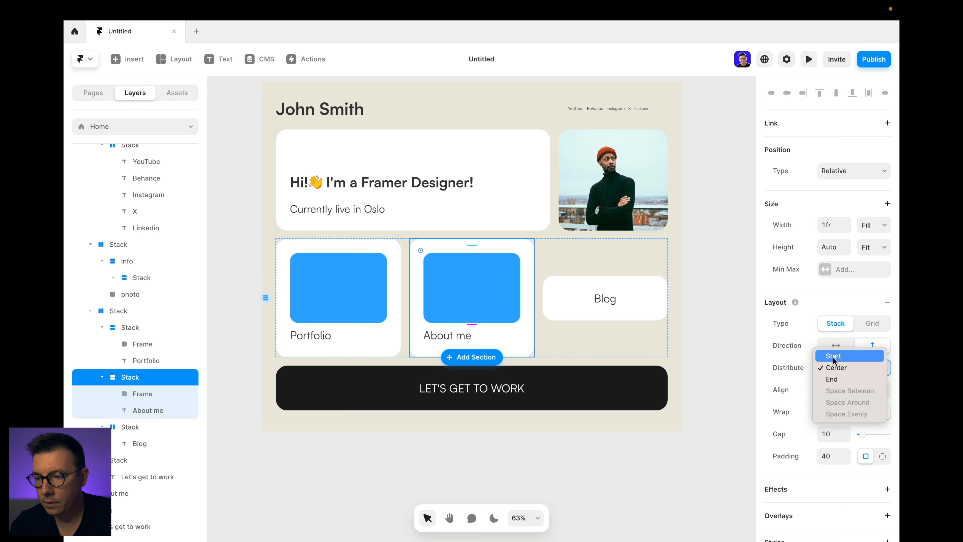
left_click(839, 369)
Step: Set the distribution of the Portfolio card's stack to Start
left_click(349, 333)
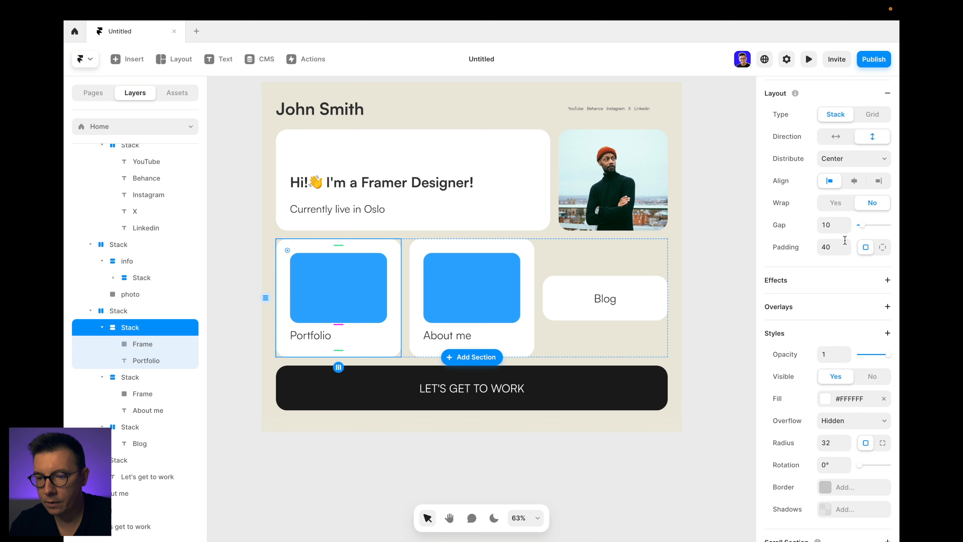
scroll(844, 236, "up", 2)
left_click(842, 203)
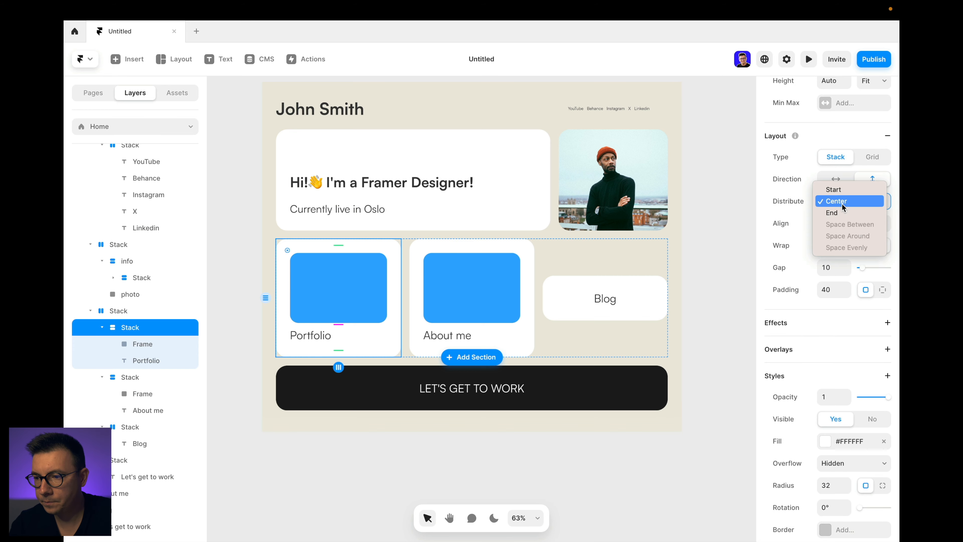
left_click(834, 192)
Step: Copy the blue frame from the About me card into the Blog card
left_click(594, 298)
double_click(498, 285)
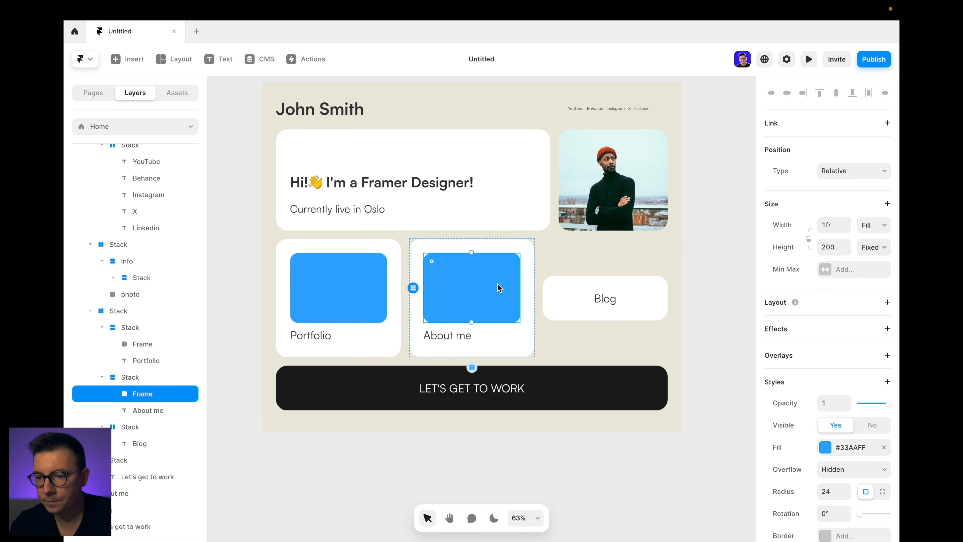
key("super+c")
left_click(636, 309)
key("super+v")
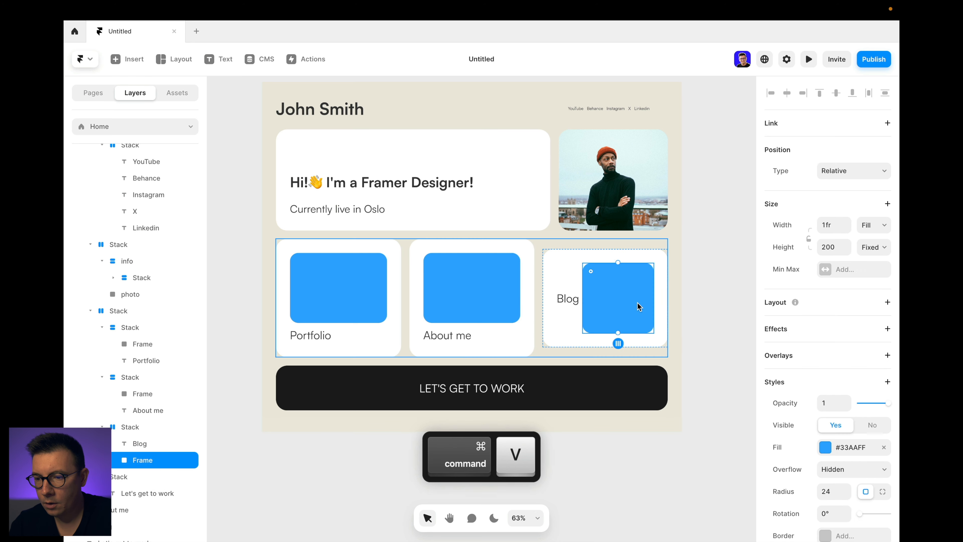
Step: Stack the Blog card vertically, left-align its contents and move the blue frame above the Blog text
left_click(567, 260)
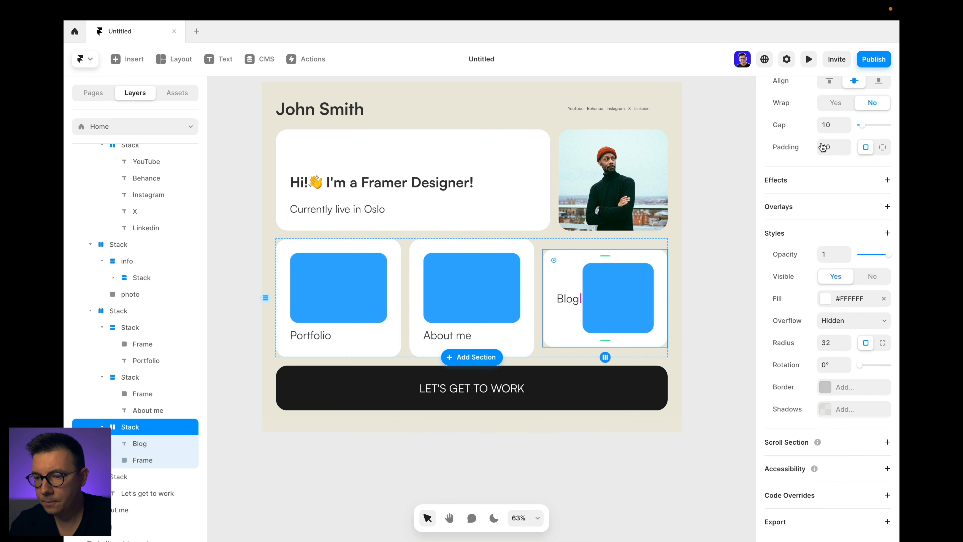
left_click(829, 82)
scroll(835, 124, "up", 3)
left_click(872, 110)
left_click(598, 320)
key("Up")
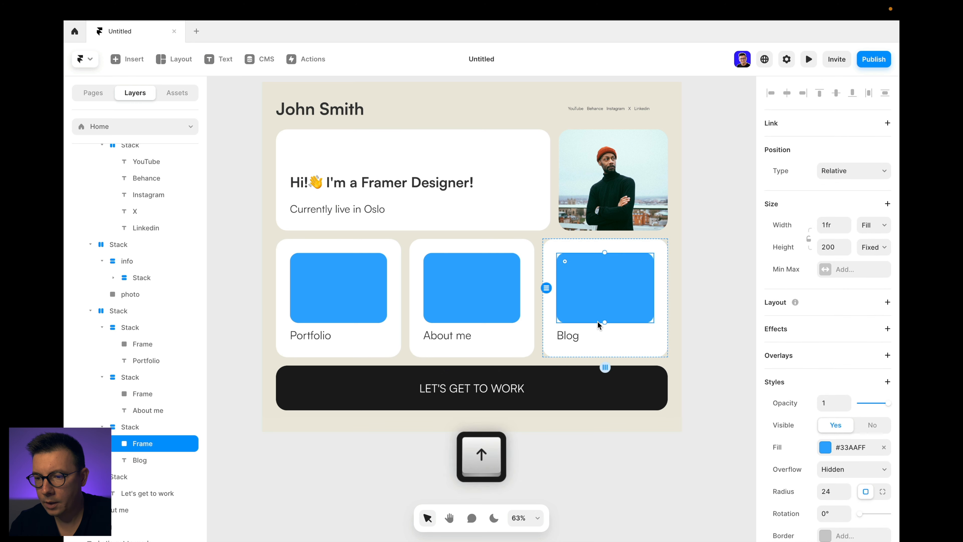
left_click(702, 262)
Step: Fill the Portfolio card's frame with the Unsplash photo of a yellow pear
scroll(703, 262, "up", 2)
scroll(702, 262, "left", 1)
scroll(702, 262, "down", 2)
scroll(702, 262, "right", 1)
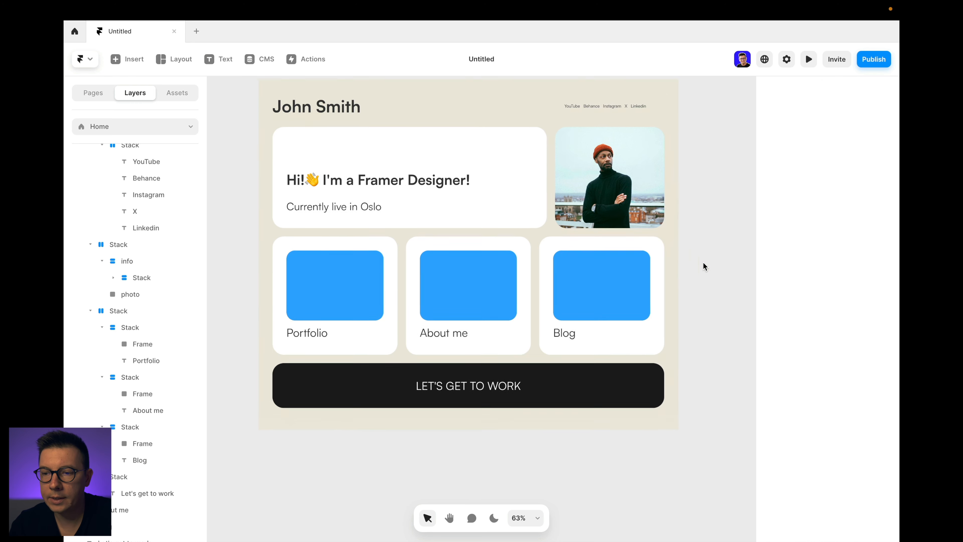
left_click(329, 284)
scroll(826, 341, "down", 3)
left_click(825, 349)
left_click(727, 300)
left_click(709, 517)
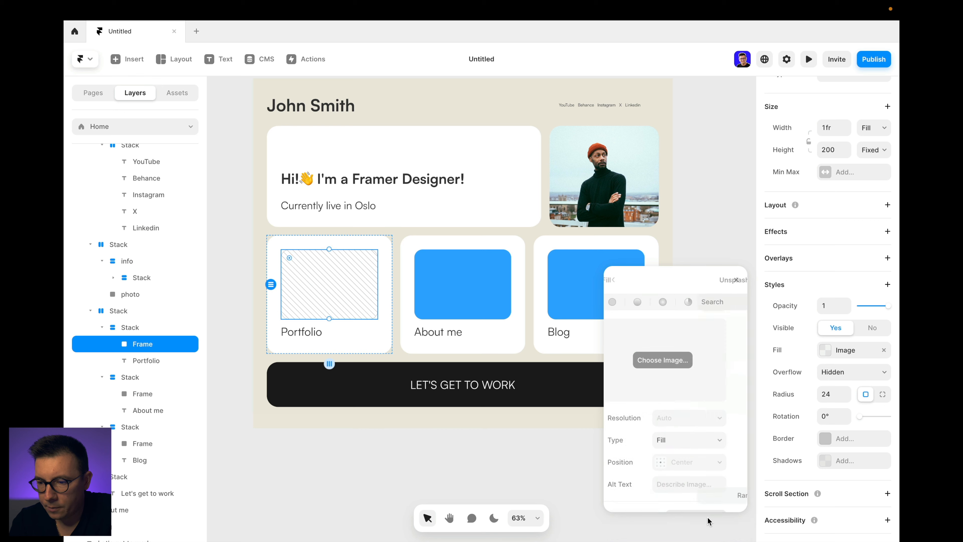
left_click(704, 375)
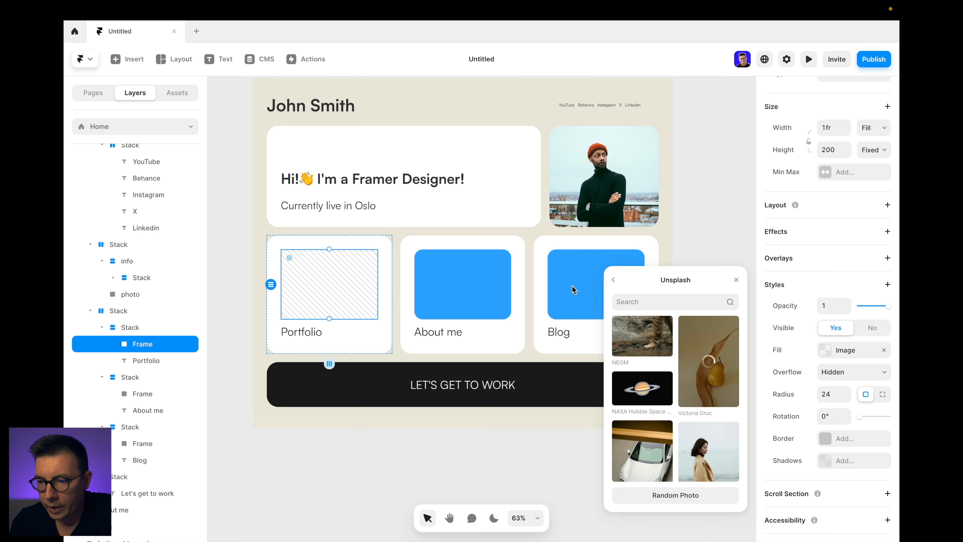
Step: Fill the About me card's frame with the Unsplash photo of a white car
left_click(467, 274)
left_click(726, 301)
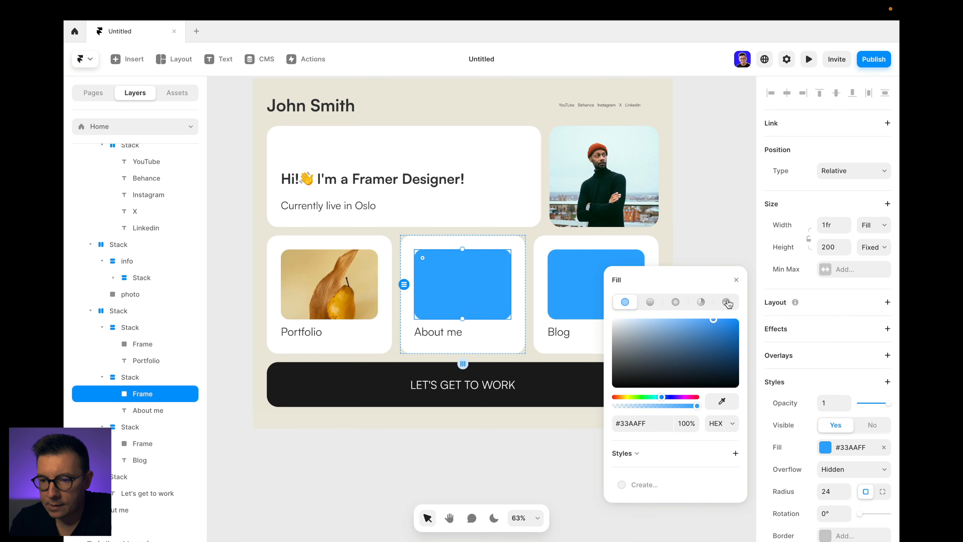
left_click(709, 518)
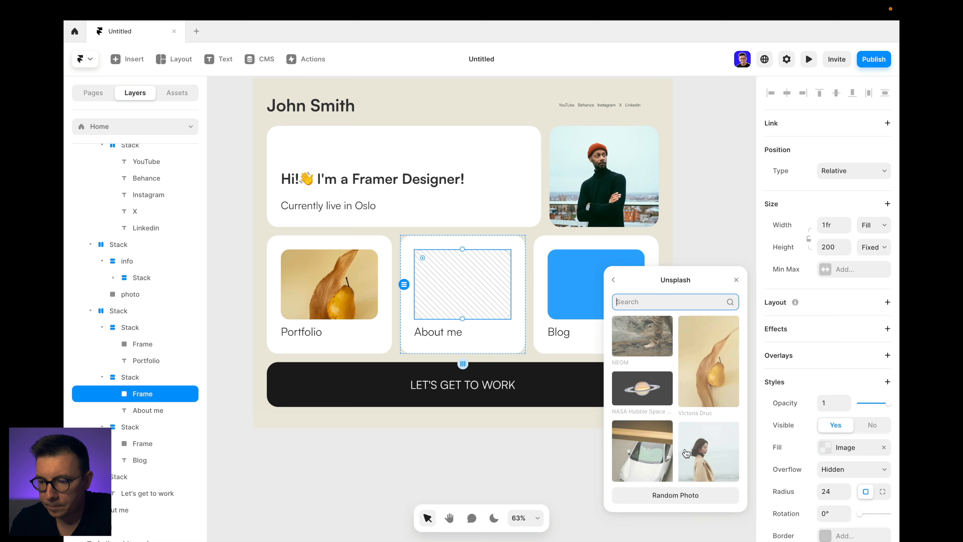
left_click(642, 451)
Step: Fill the Blog card's frame with the Unsplash photo of a dark living room interior
left_click(577, 271)
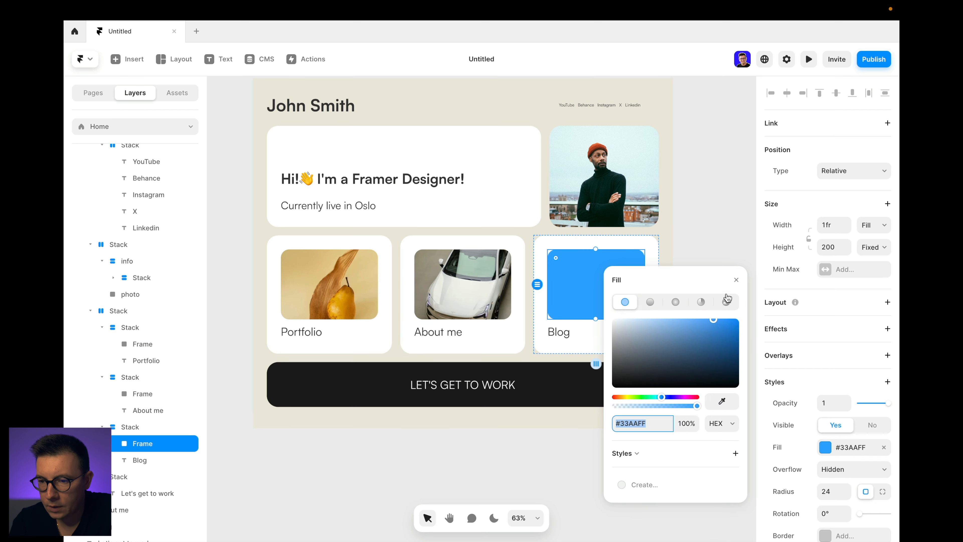
left_click(726, 302)
left_click(710, 517)
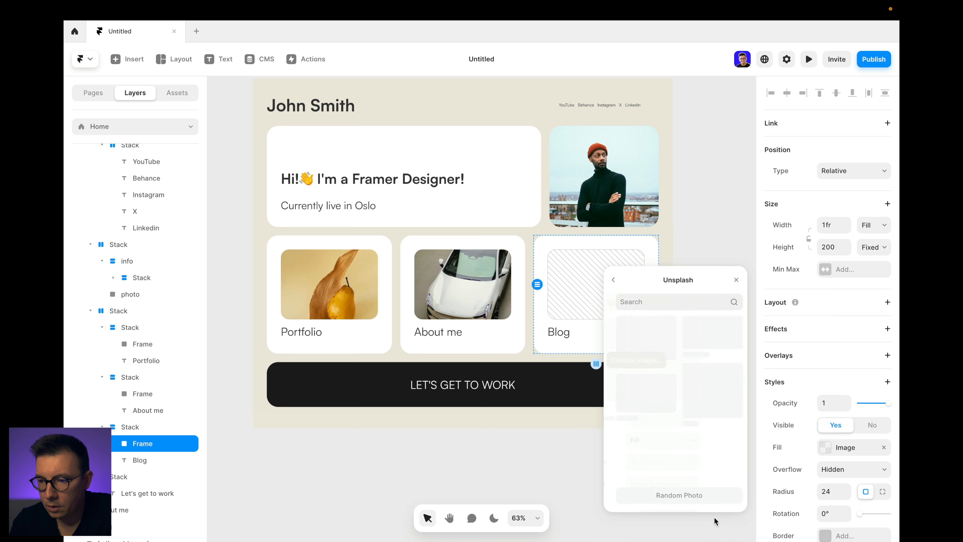
scroll(700, 420, "down", 5)
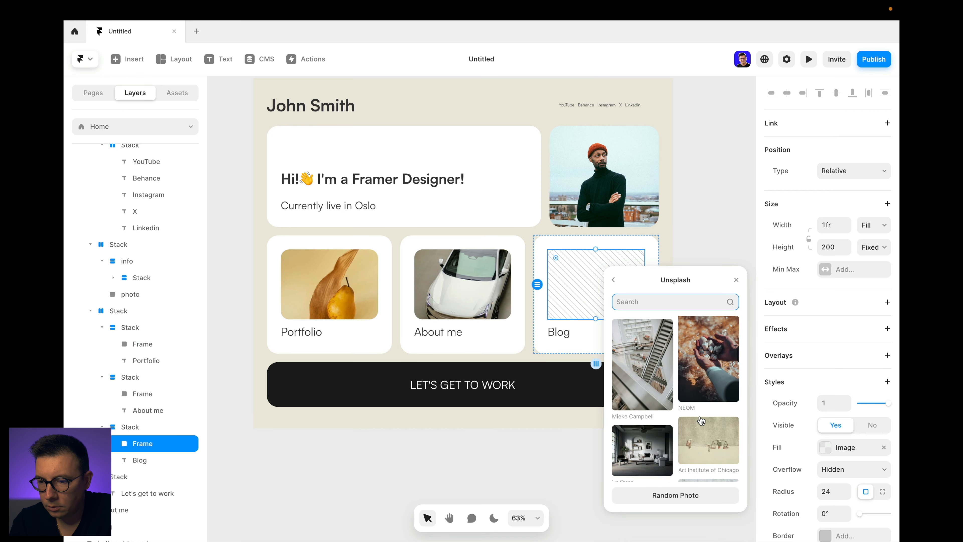
left_click(644, 397)
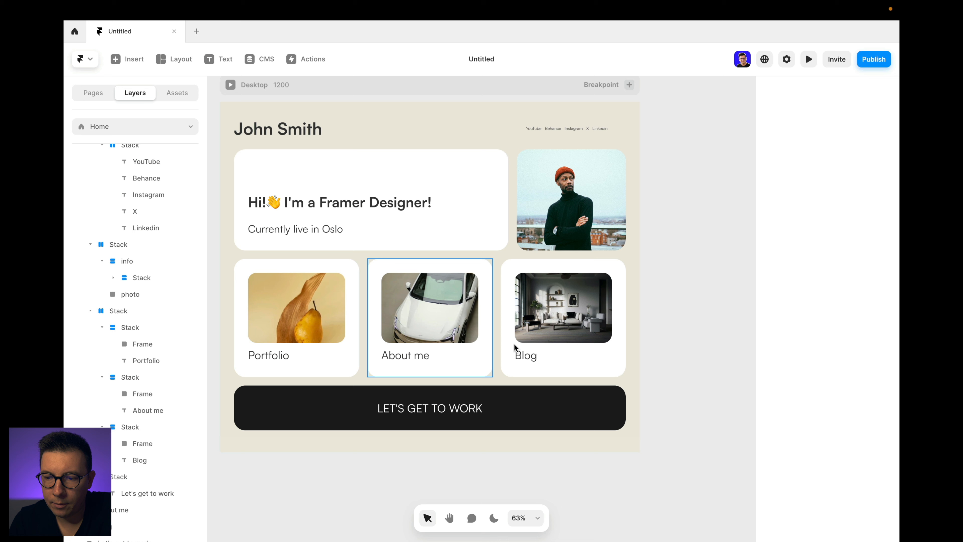
Step: Move the Blog card ahead of the About me card and delete the image frame from the About me card
left_click(554, 355)
key("Left")
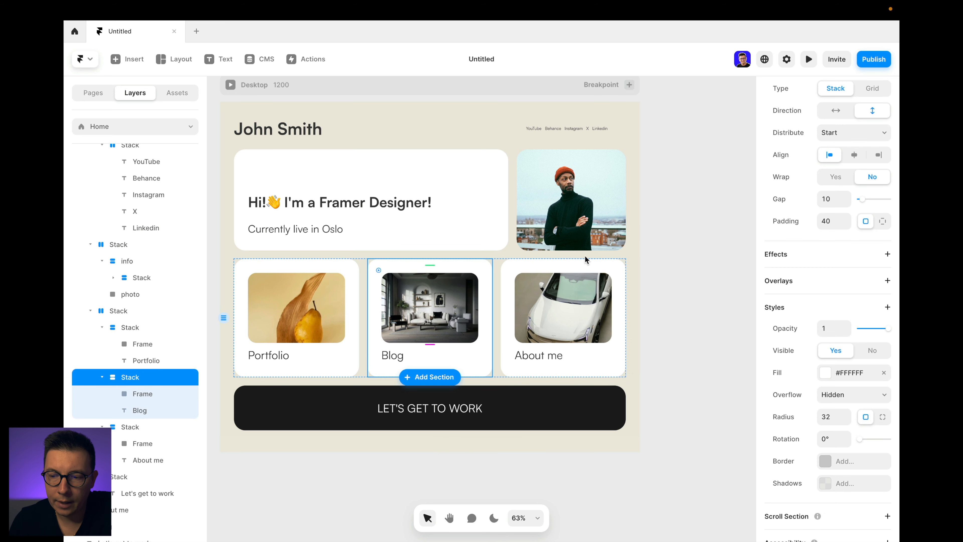
left_click(583, 302)
key("Delete")
Step: Move the man's photo and the About me card together out of the page onto the empty canvas beside it
left_click(565, 188)
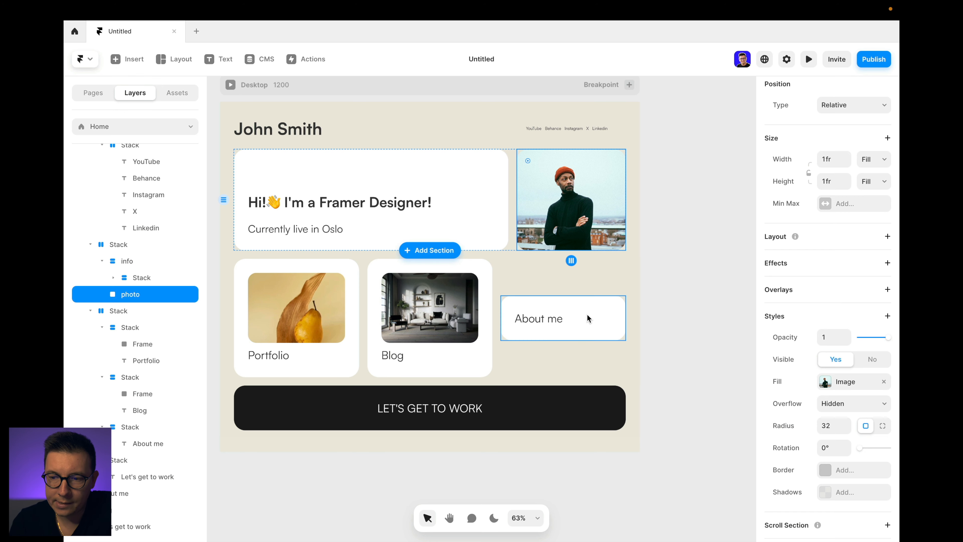
left_click(595, 318)
left_click(587, 213, "shift")
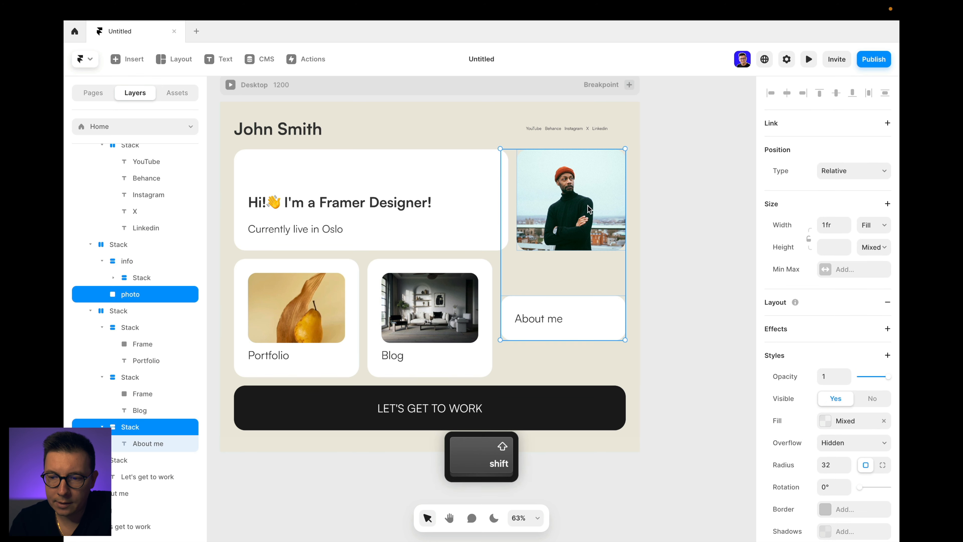
left_click_drag(587, 207, 751, 255)
scroll(743, 250, "right", 4)
left_click(689, 159)
Step: Wrap the photo and the About me card in a vertical stack and remove the stack's white fill
left_click_drag(525, 158, 716, 447)
left_click(825, 416)
key("alt+super+Return")
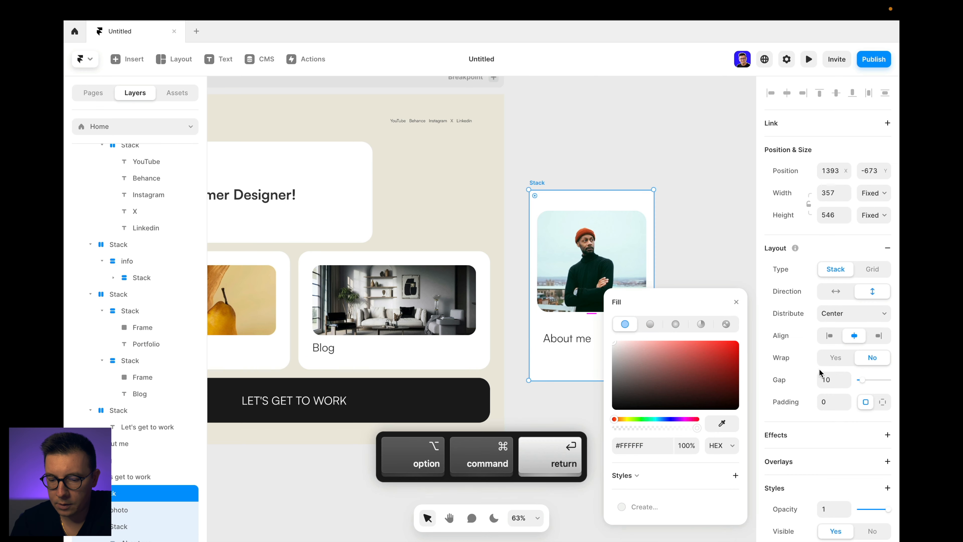
left_click(613, 124)
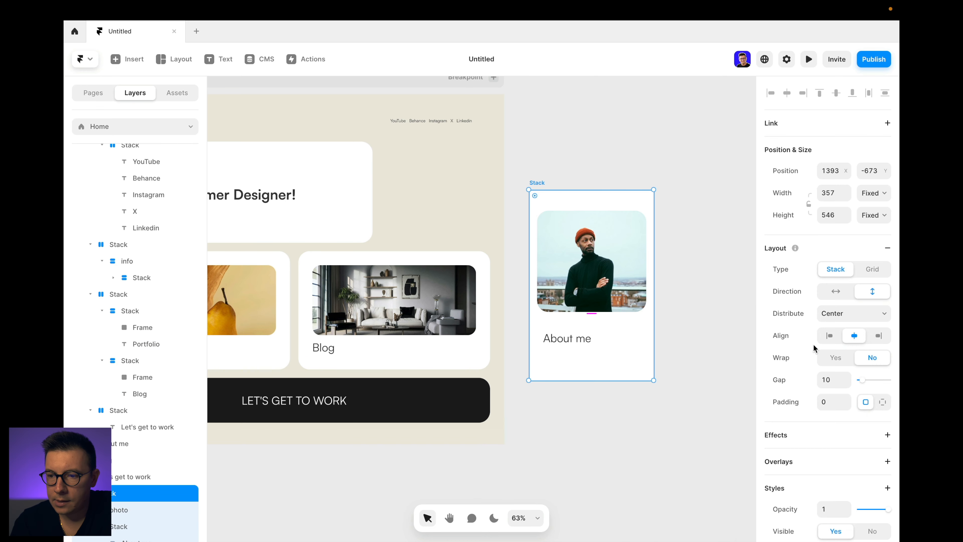
scroll(842, 366, "down", 5)
left_click(885, 380)
scroll(592, 341, "down", 3)
Step: Wrap the info card's row and the Portfolio and Blog row together in a vertical stack
left_click(327, 266)
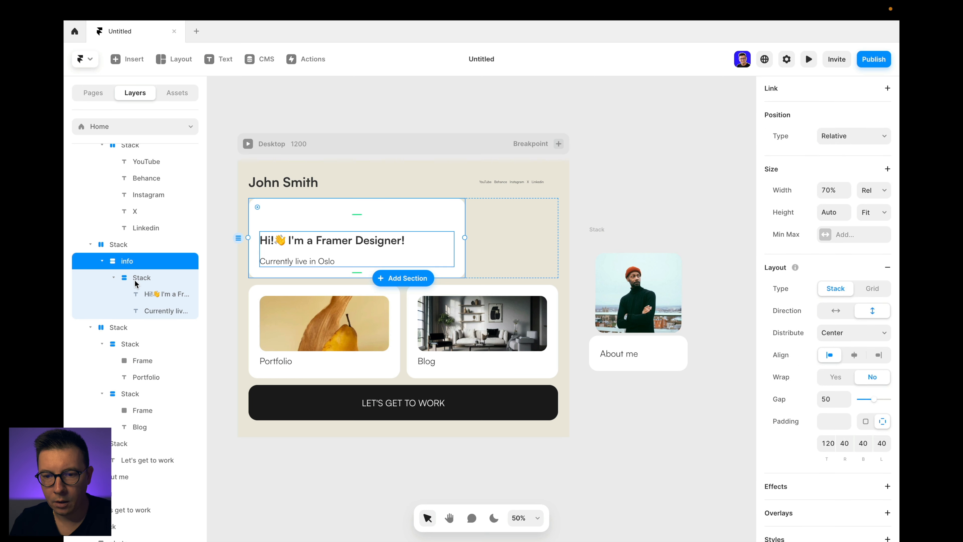
left_click(127, 277)
left_click(102, 260)
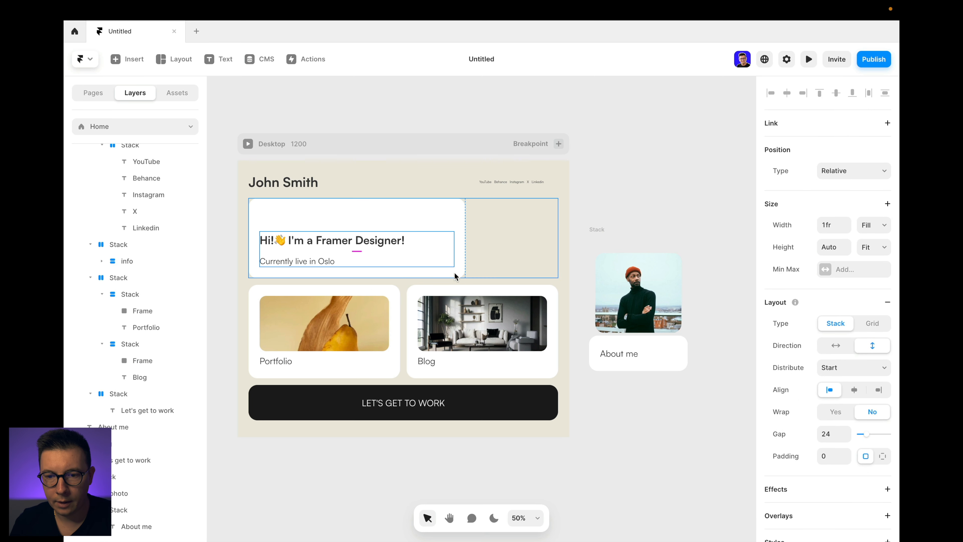
left_click(403, 290)
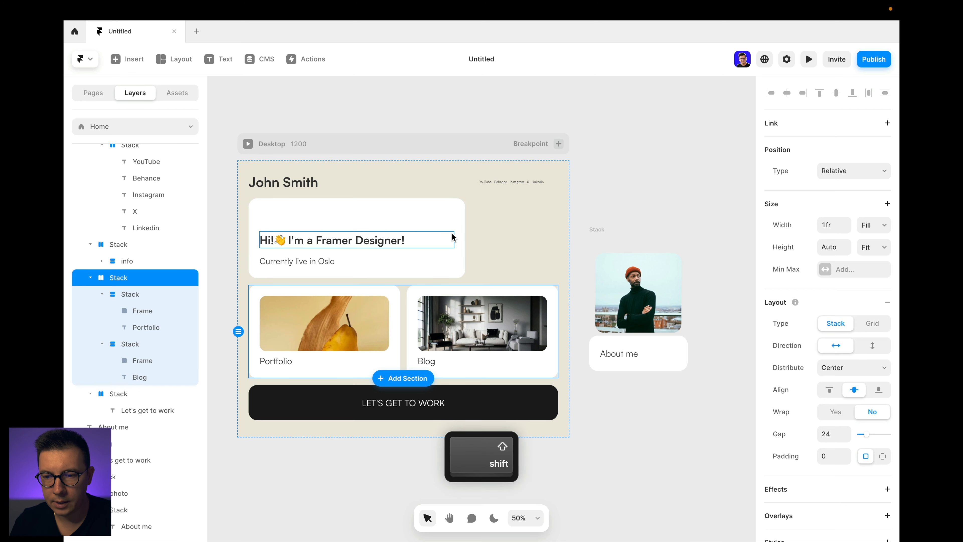
left_click(485, 222, "shift")
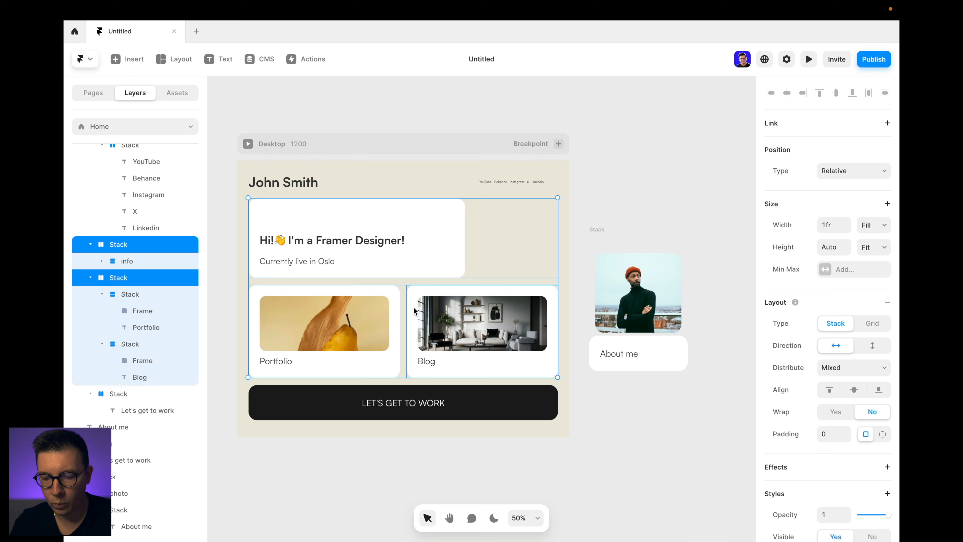
key("alt")
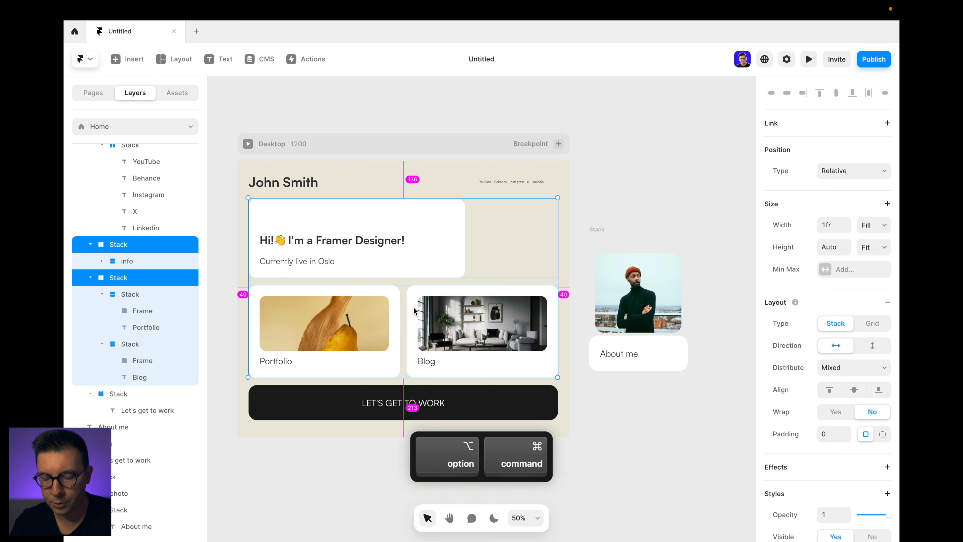
key("alt+super+Return")
Step: Set the gap between the info card row and the Portfolio and Blog row to 24
left_click(835, 435)
type("0")
key("Return")
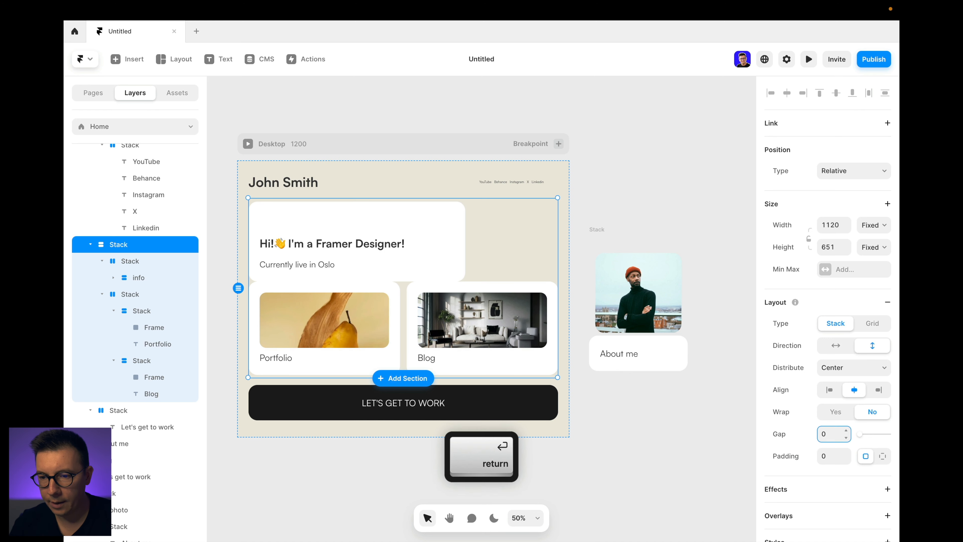
type("20")
key("Return")
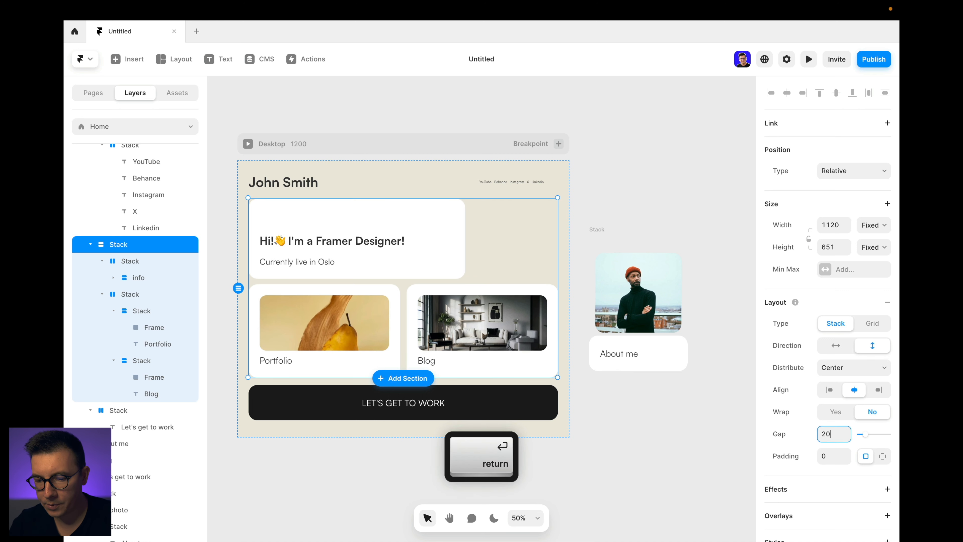
key("BackSpace")
type("4")
key("Return")
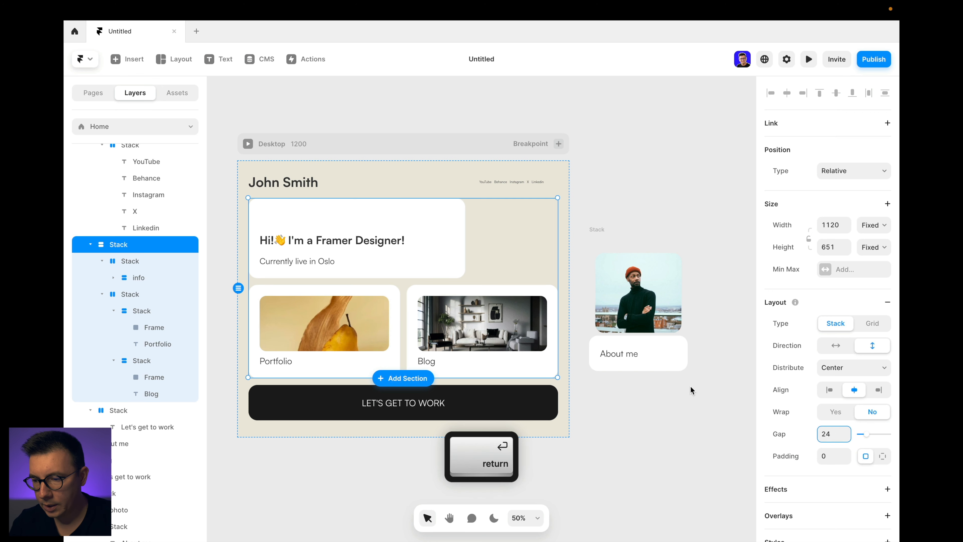
Step: Set the info card's width to Fill so it spans its whole row
left_click(460, 241)
left_click(873, 190)
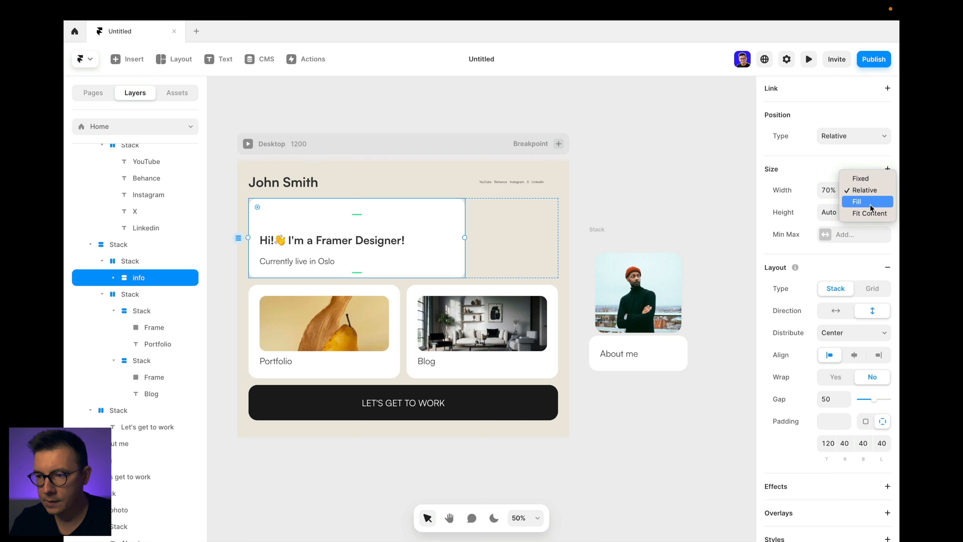
left_click(858, 202)
left_click(641, 188)
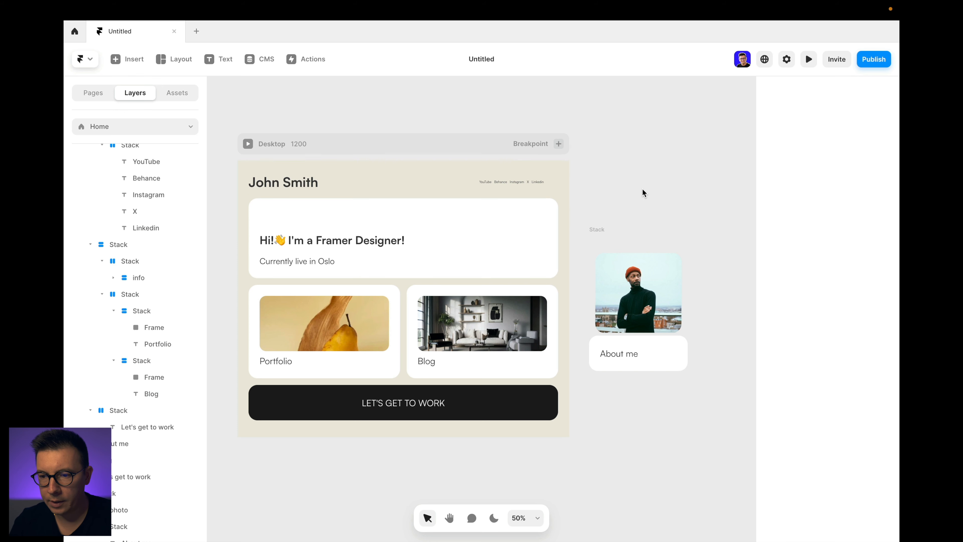
Step: Move the stack with the man's photo and About me card into the page, between the card group and the contact card
left_click(395, 242)
left_click(459, 357)
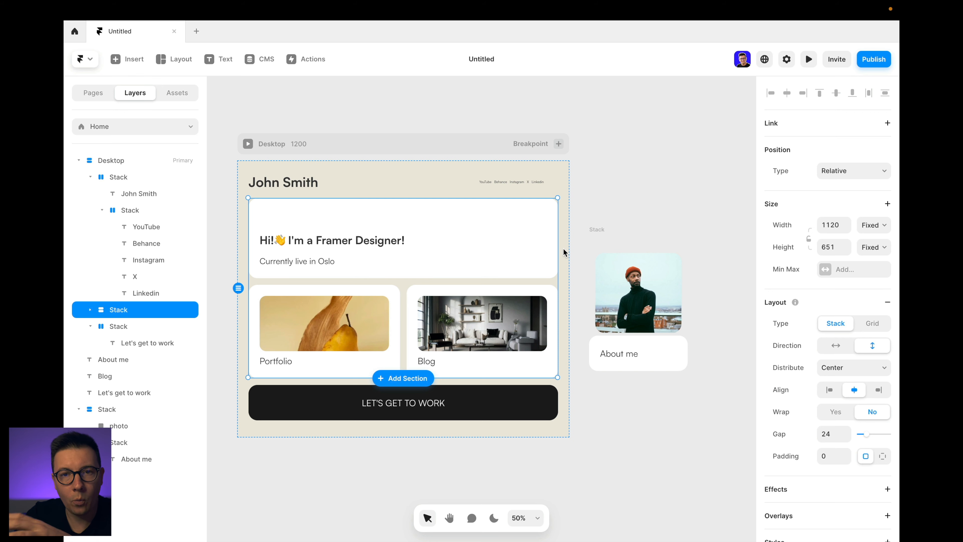
left_click_drag(597, 229, 410, 382)
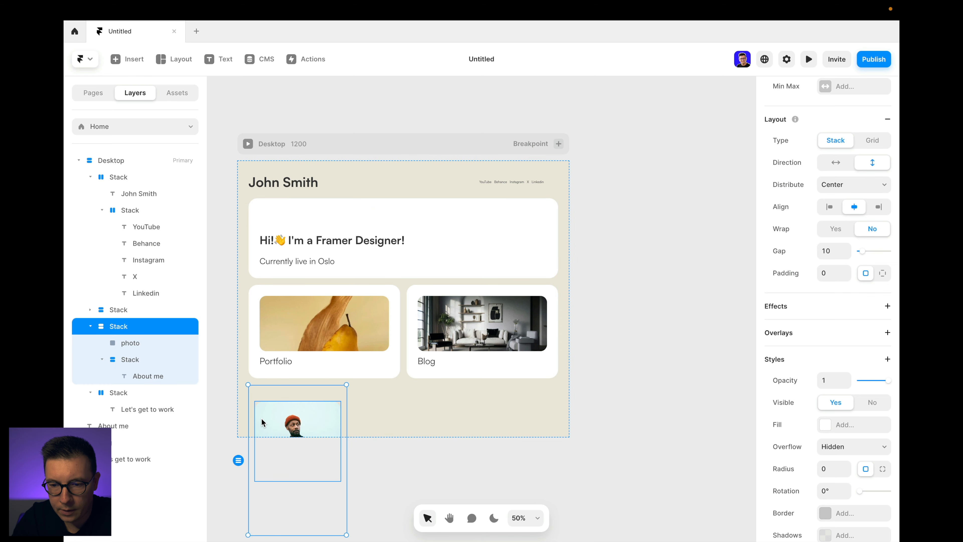
left_click(90, 326)
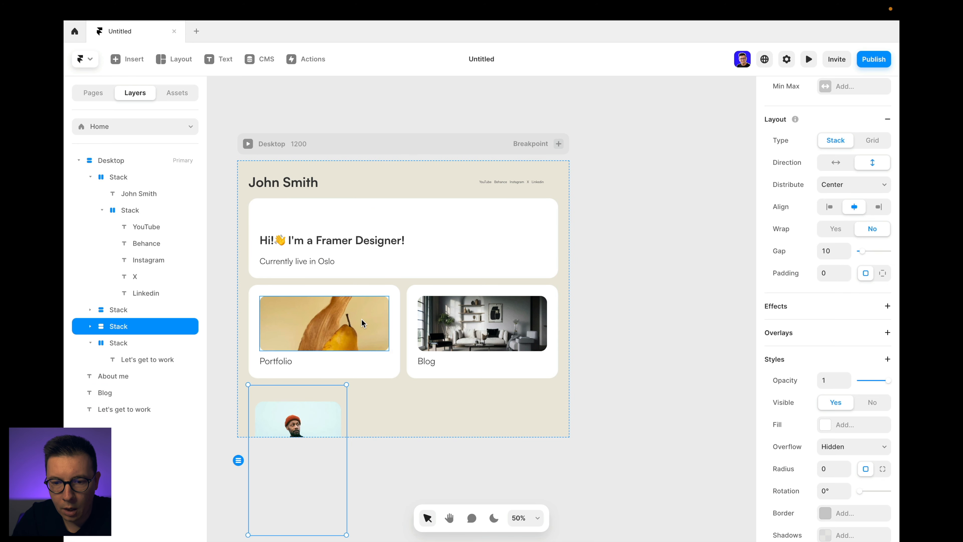
Step: Wrap the card group and the photo and About me stack together in one stack with horizontal direction
left_click(403, 375)
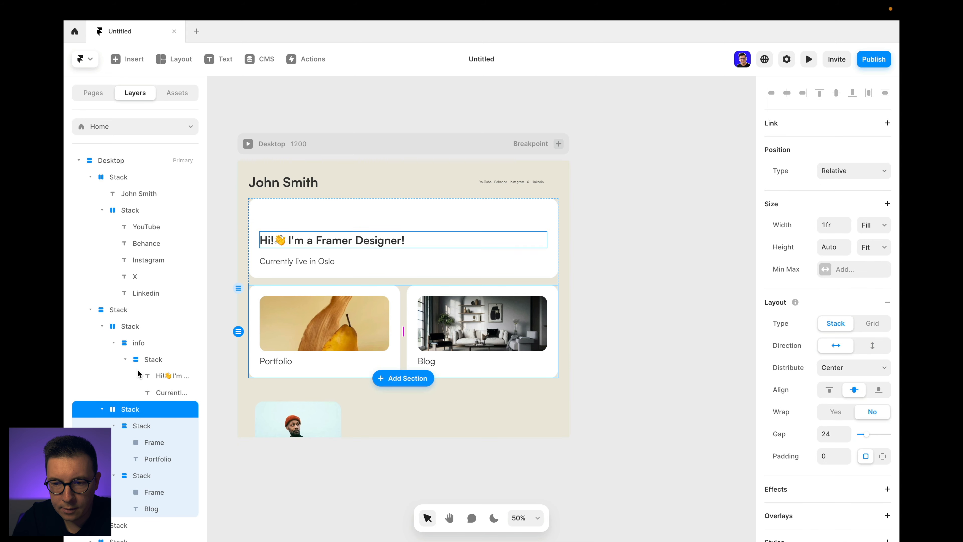
left_click(254, 206)
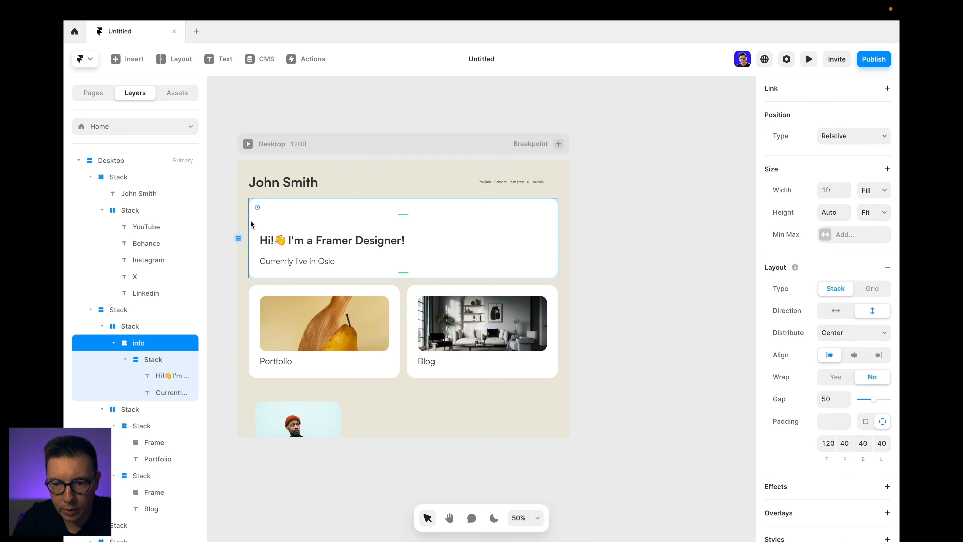
left_click(110, 311)
left_click(90, 311)
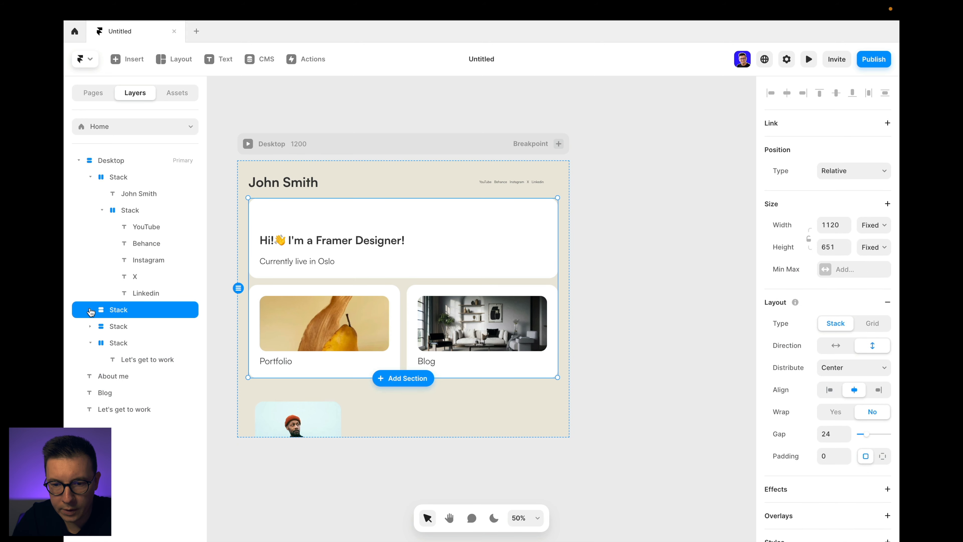
left_click(116, 326, "shift")
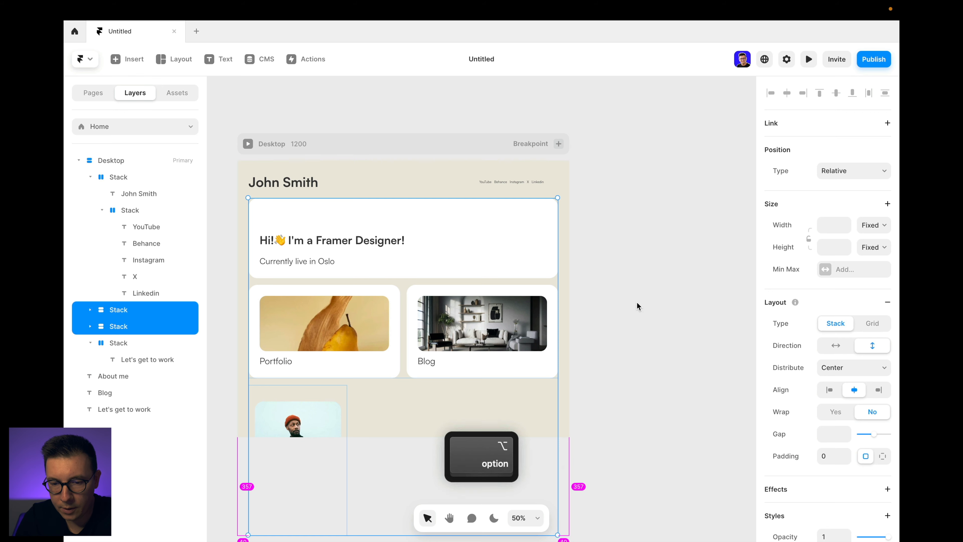
key("alt+super+Return")
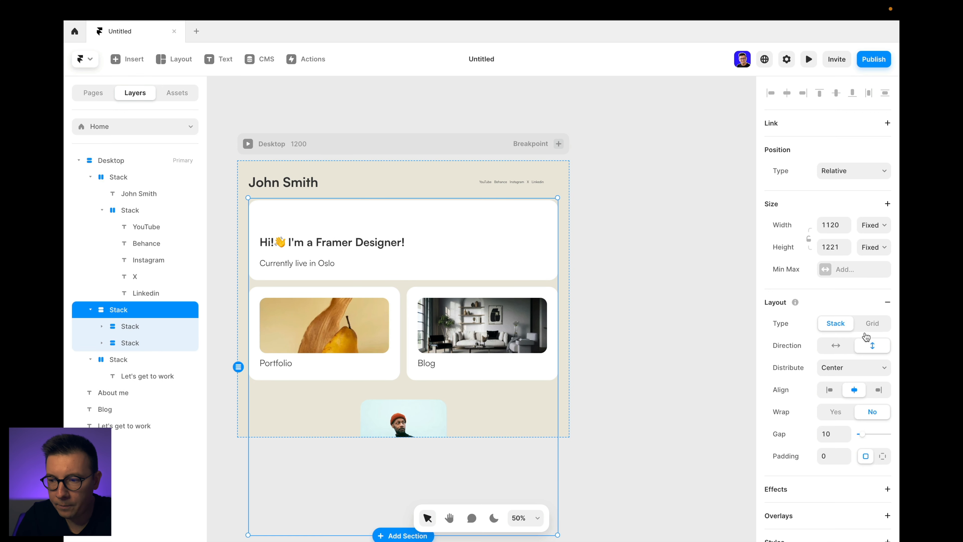
left_click(835, 347)
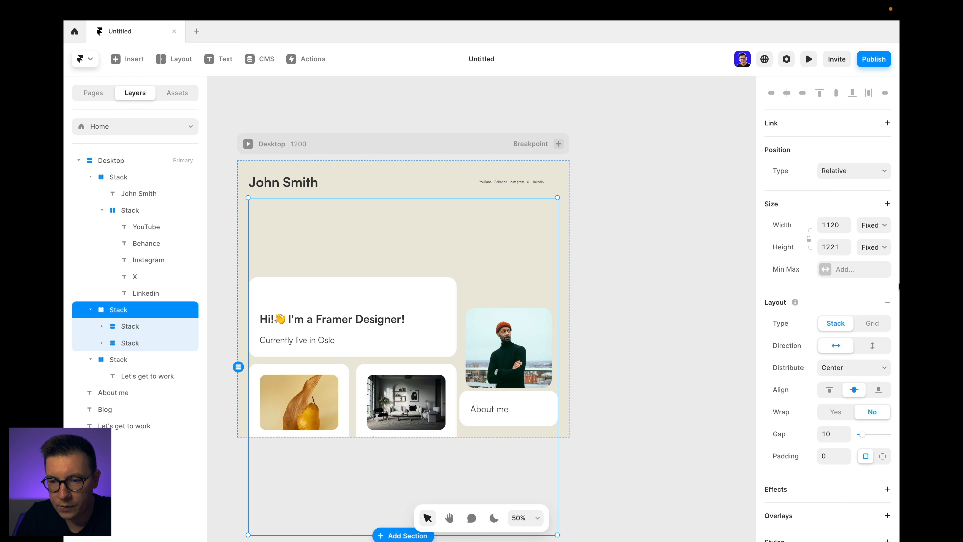
Step: Set the new horizontal stack's width to Fill and its height to Fit Content
left_click(874, 225)
left_click(872, 248)
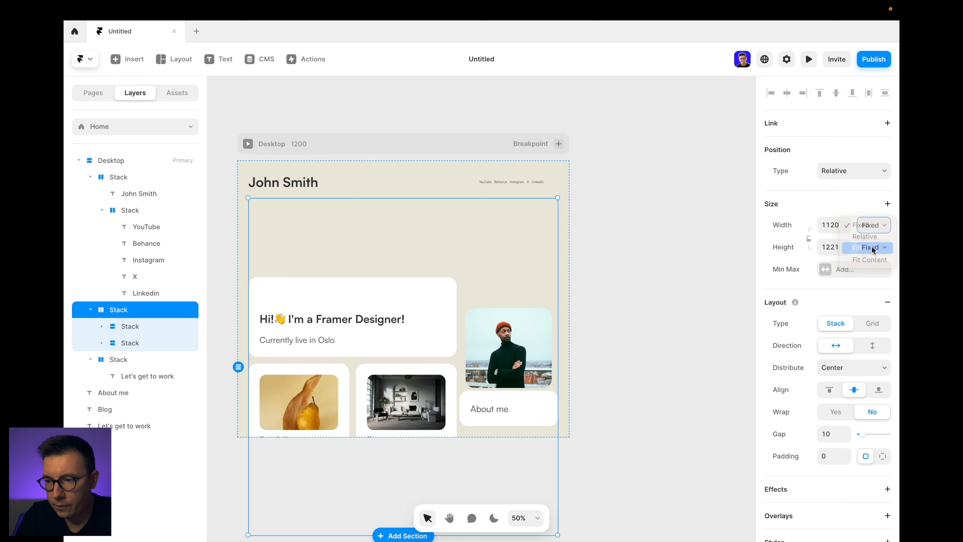
left_click(877, 249)
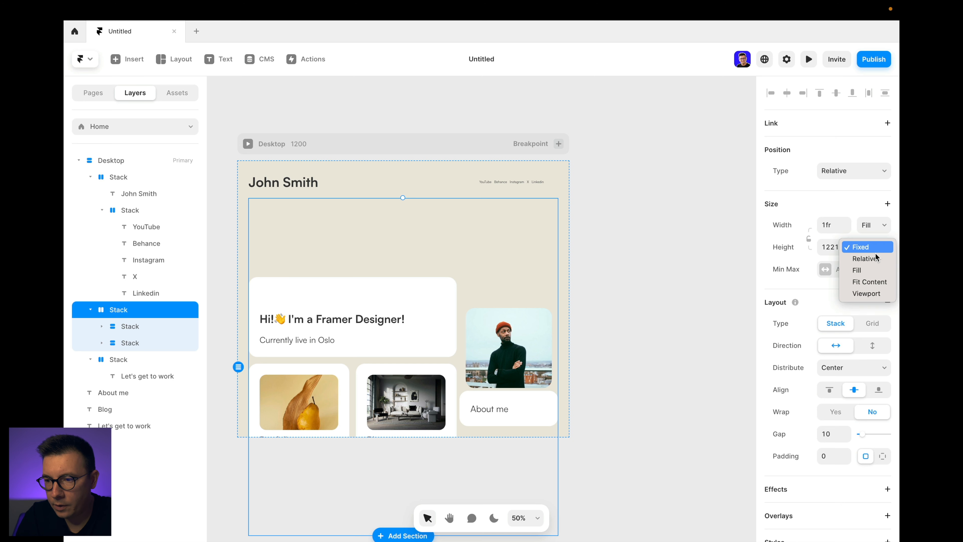
left_click(878, 286)
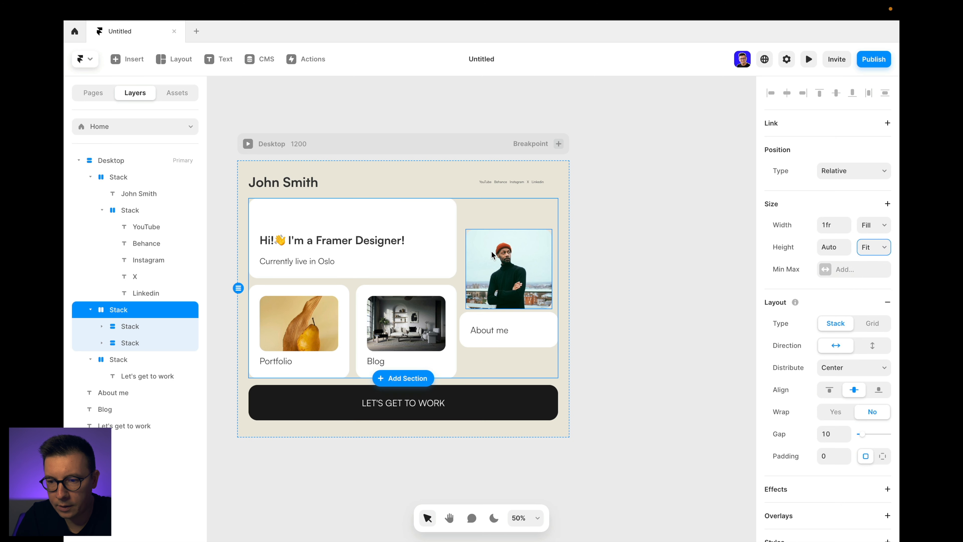
Step: Set the height of the stack holding the photo and the About me card to Fill, keeping its width fixed
double_click(515, 242)
left_click(536, 219)
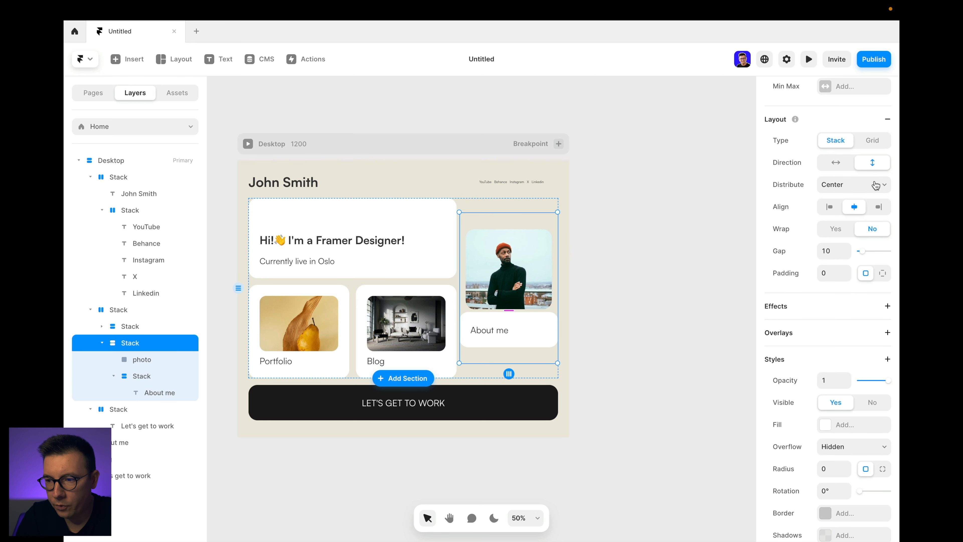
scroll(860, 209, "up", 5)
left_click(873, 225)
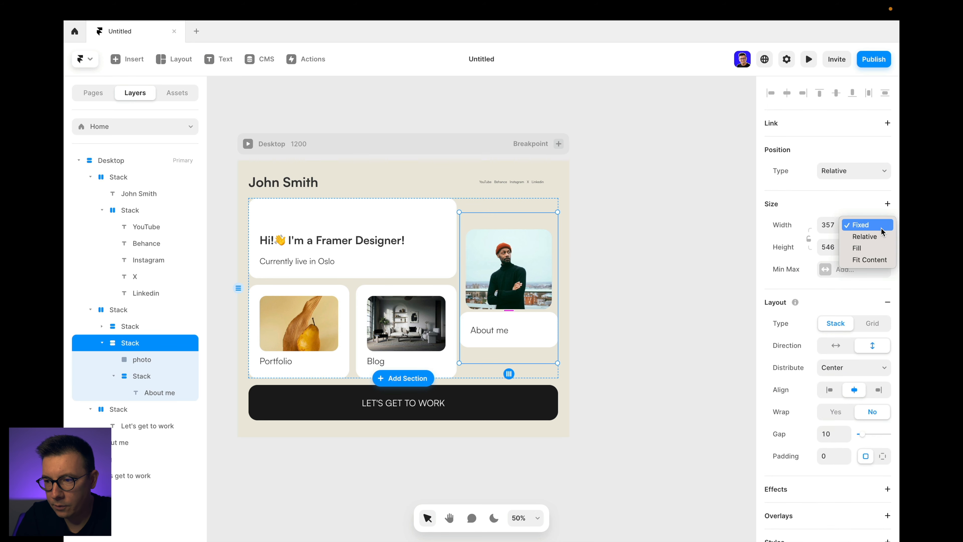
left_click(868, 248)
key("super+z")
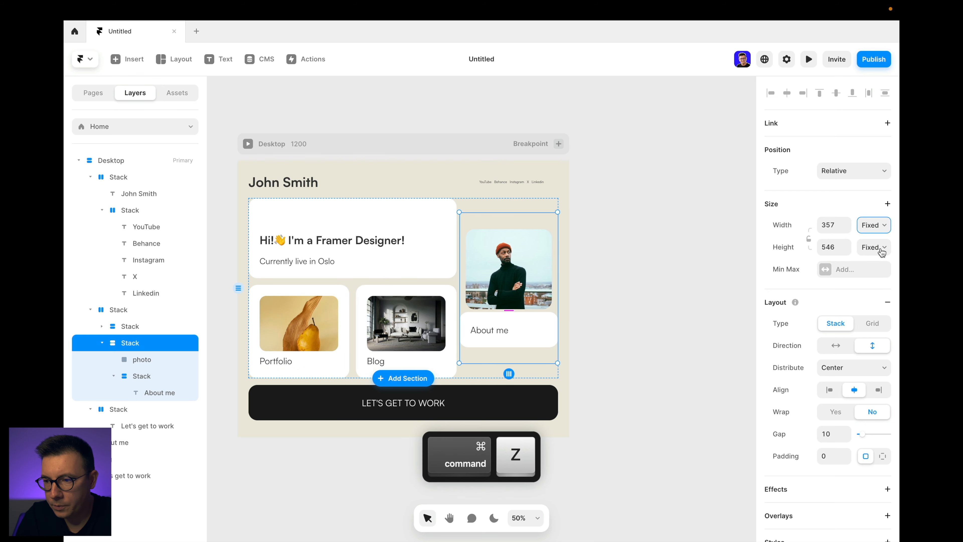
left_click(887, 249)
left_click(877, 272)
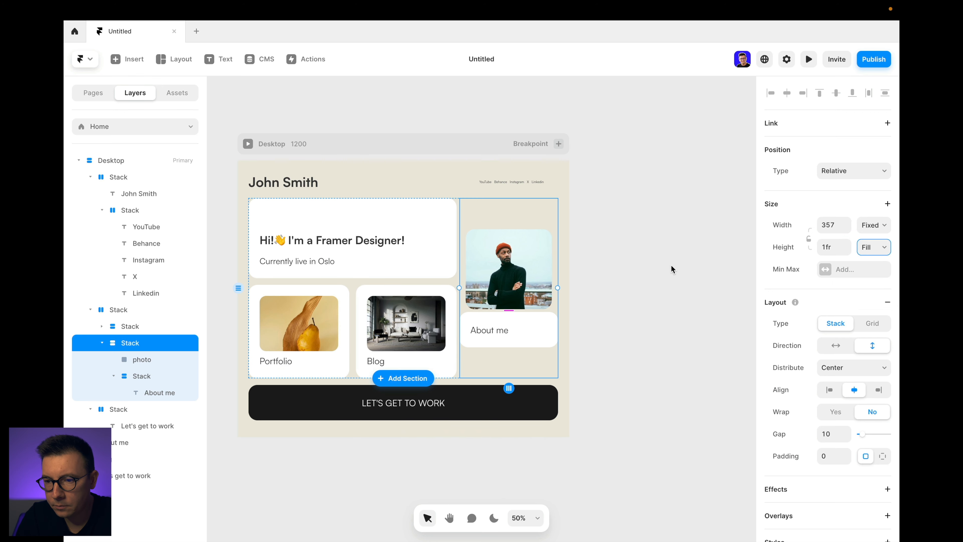
Step: Set both the width and the height of the man's photo to Fill
left_click(541, 242)
left_click(873, 159)
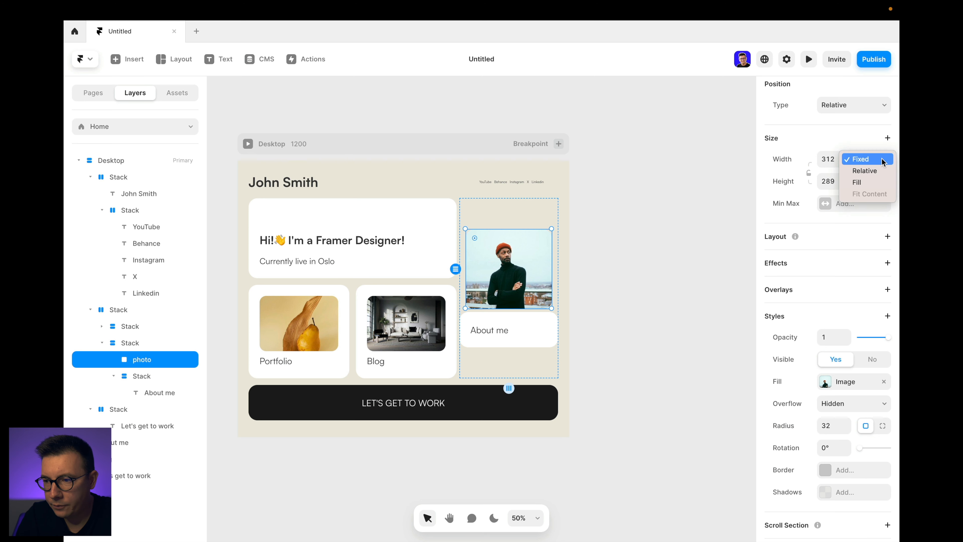
left_click(874, 185)
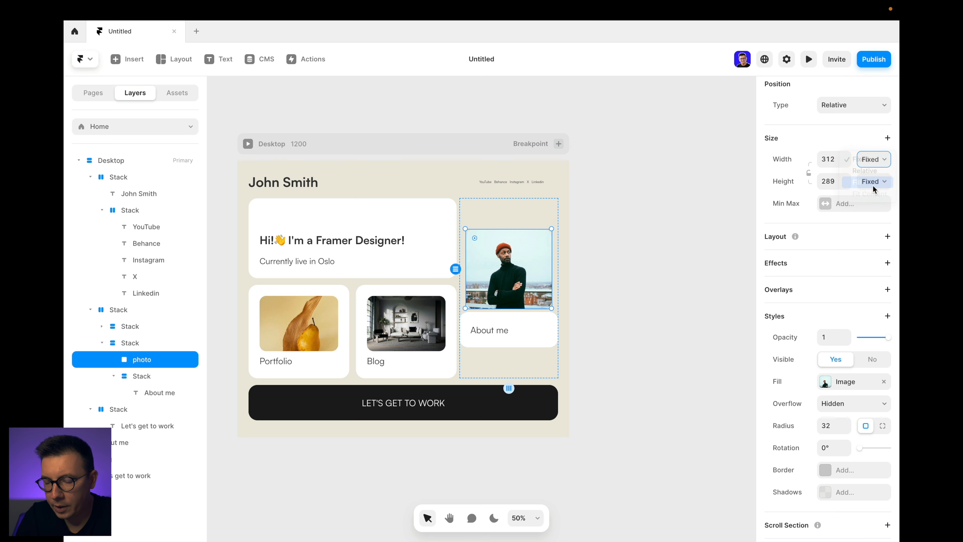
left_click(885, 186)
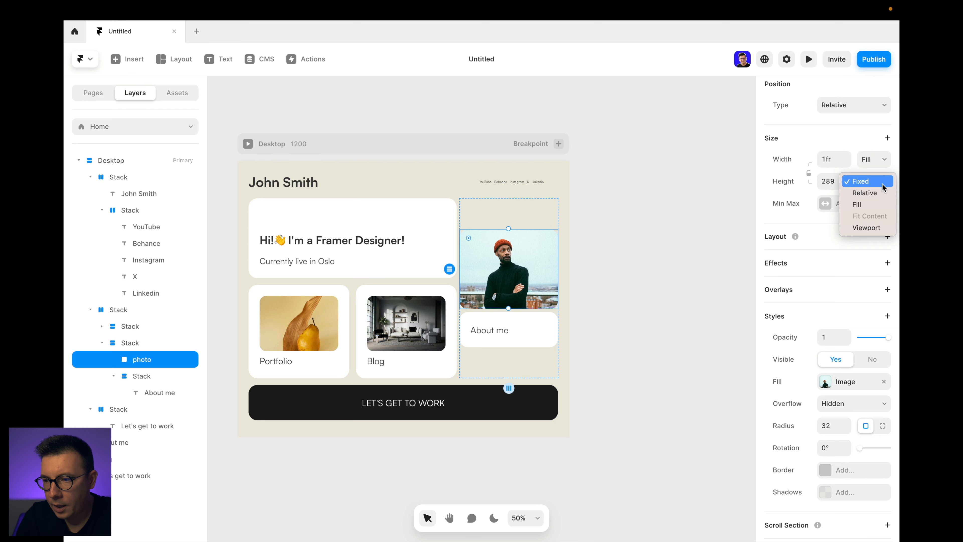
left_click(877, 205)
left_click(646, 260)
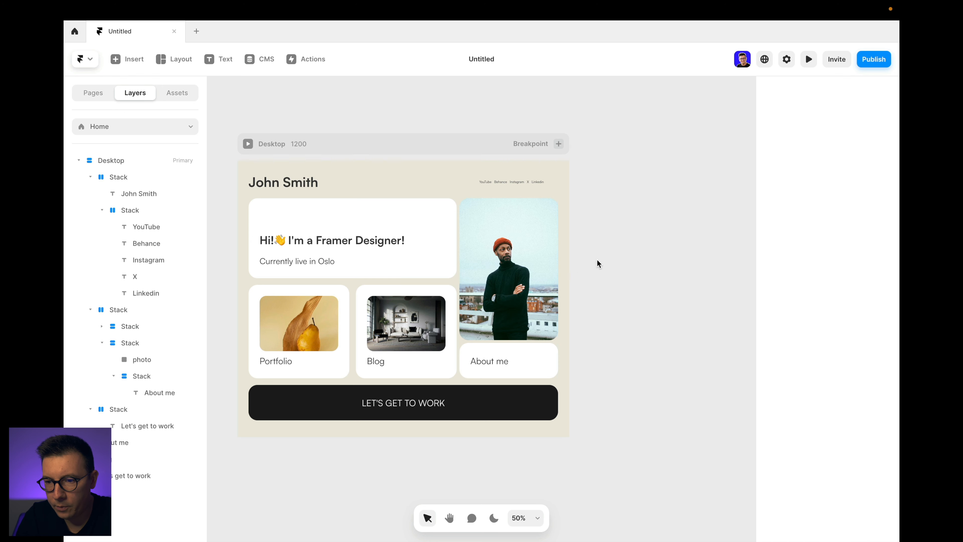
Step: Set the outer horizontal stack's gap to 24 between the card group and the photo column
scroll(551, 234, "up", 5)
scroll(552, 234, "down", 5)
scroll(551, 233, "up", 4)
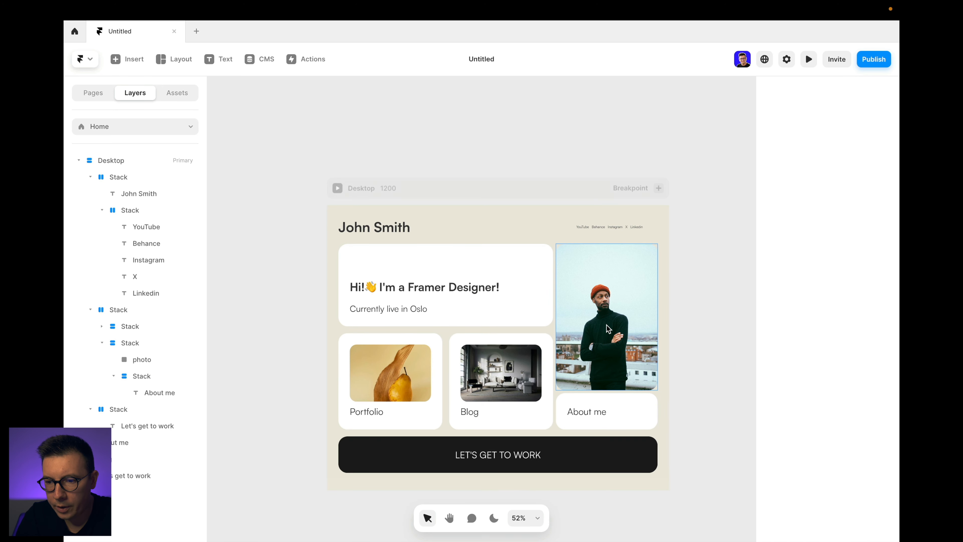
left_click(519, 327)
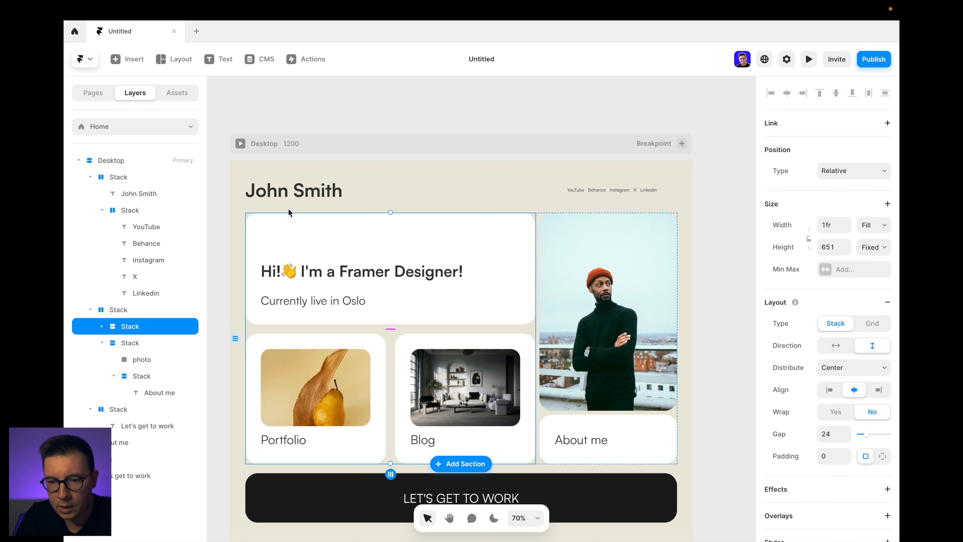
left_click(118, 309)
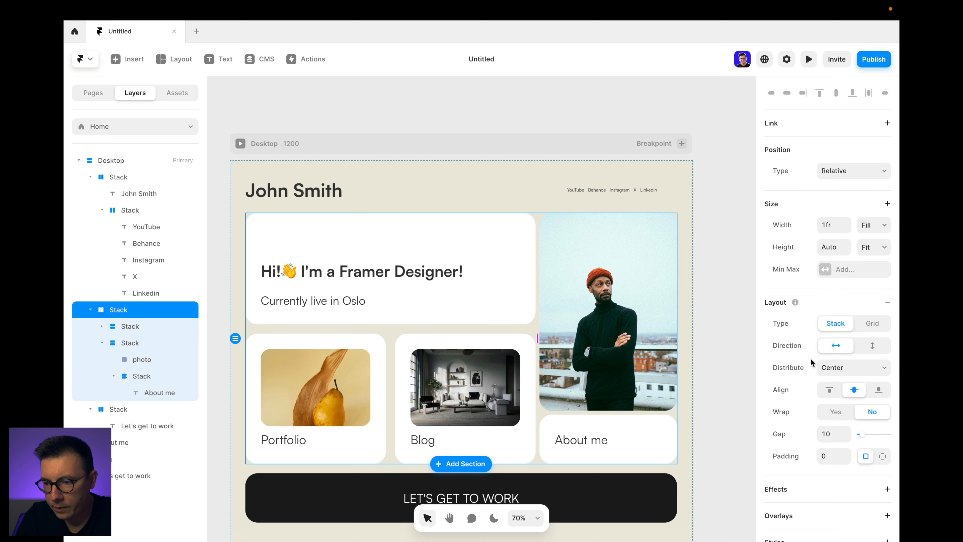
type("24")
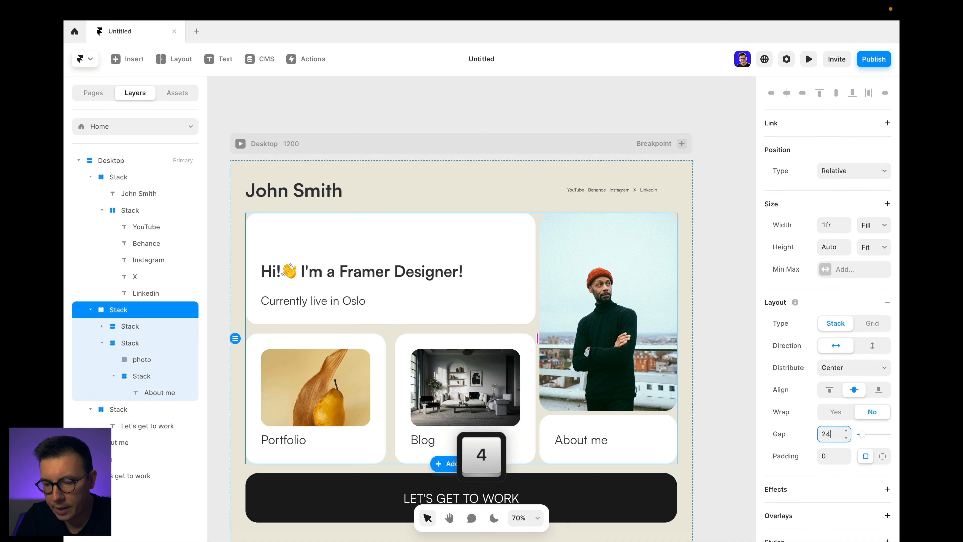
key("Return")
scroll(693, 341, "down", 2)
scroll(693, 341, "right", 1)
left_click(693, 297)
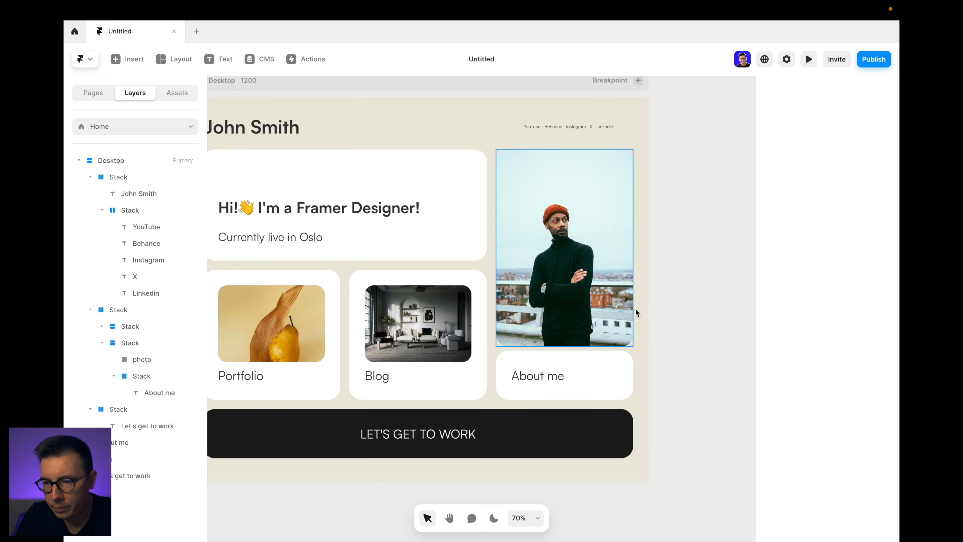
Step: Set the gap between the man's photo and the About me card to 24
left_click(630, 349)
left_click(836, 435)
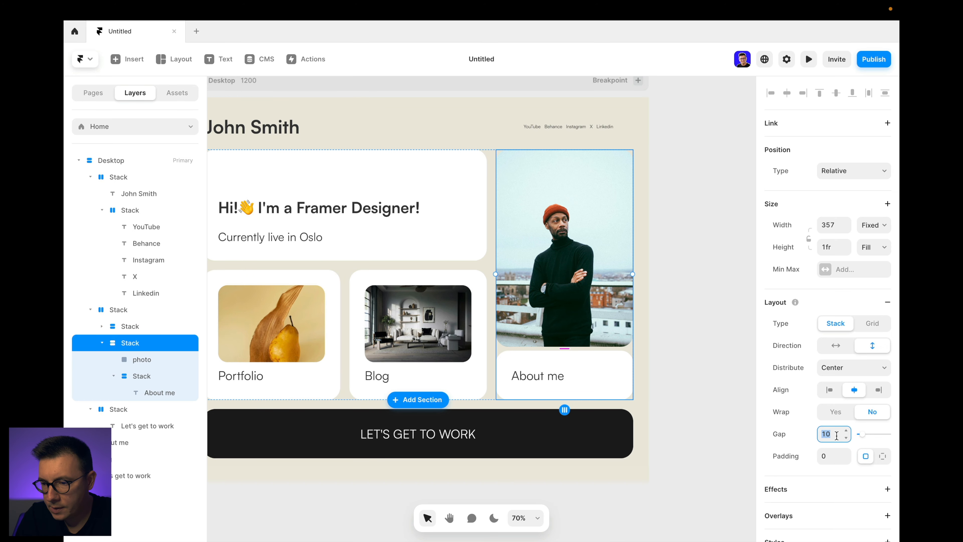
type("24")
key("Return")
left_click(696, 246)
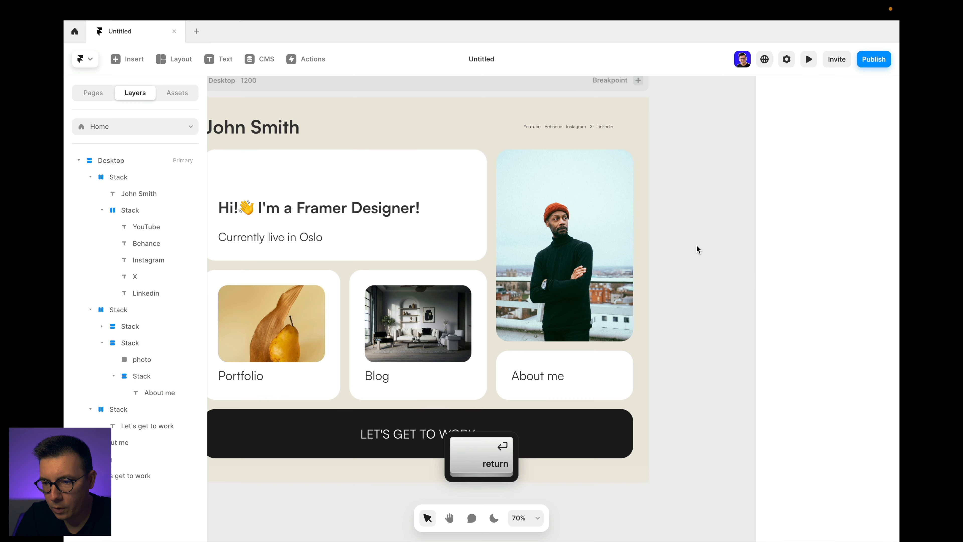
scroll(696, 246, "left", 1)
scroll(697, 247, "up", 1)
scroll(696, 250, "down", 2)
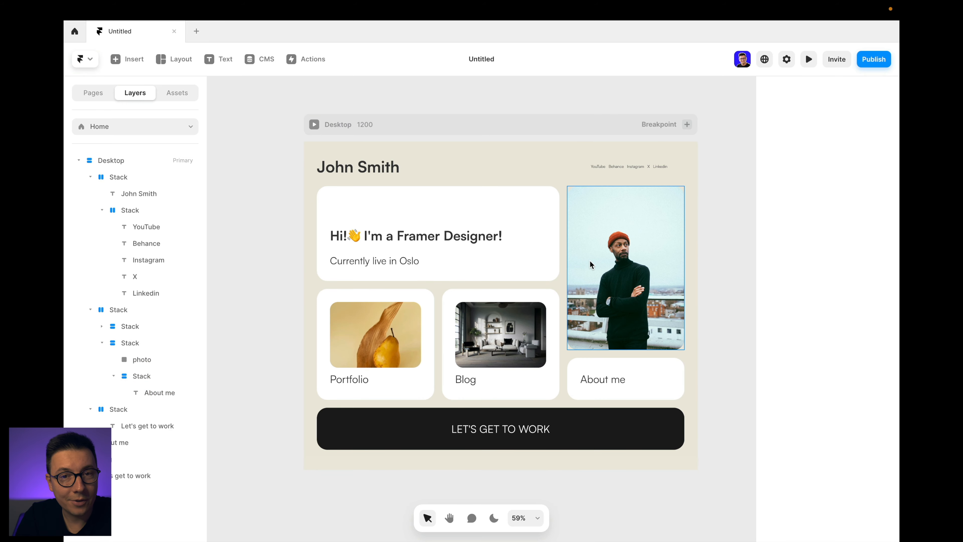
scroll(570, 236, "right", 2)
scroll(570, 235, "up", 1)
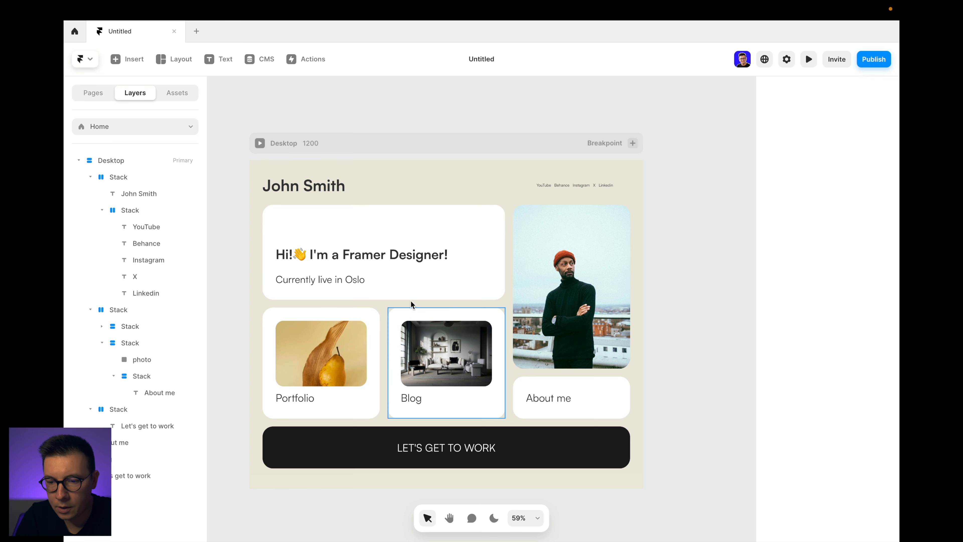
scroll(487, 320, "down", 1)
scroll(487, 320, "left", 1)
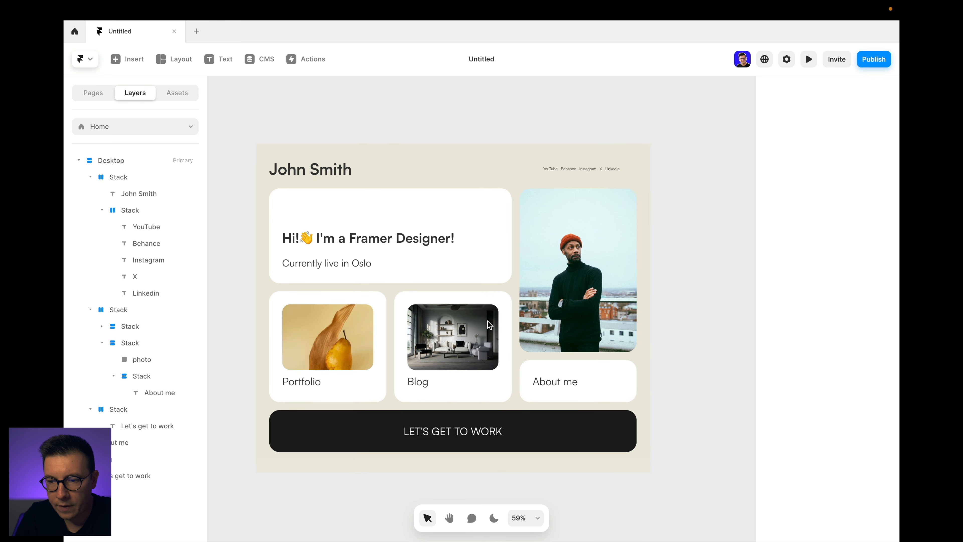
Step: Add a Hover effect to the Portfolio card and set its scale to 1
left_click(383, 303)
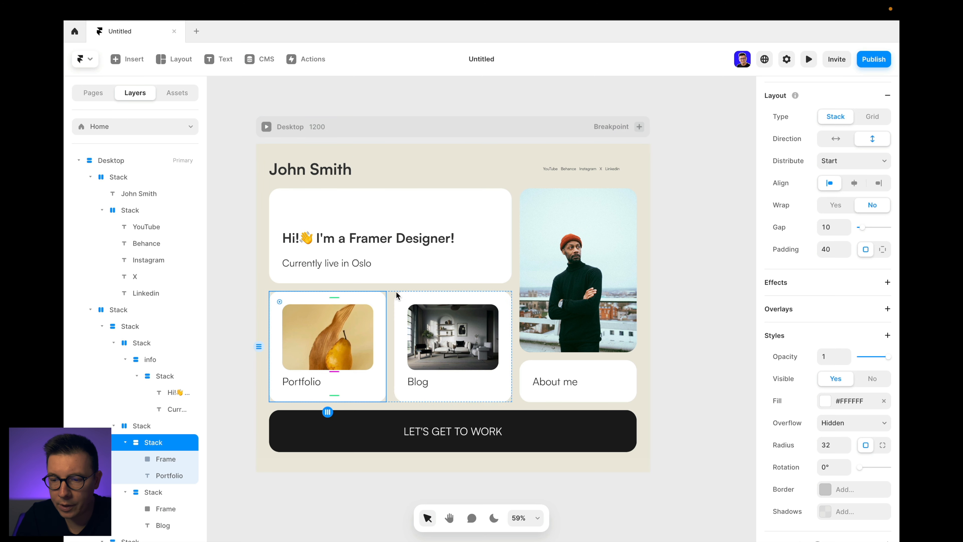
scroll(843, 290, "up", 1)
left_click(887, 296)
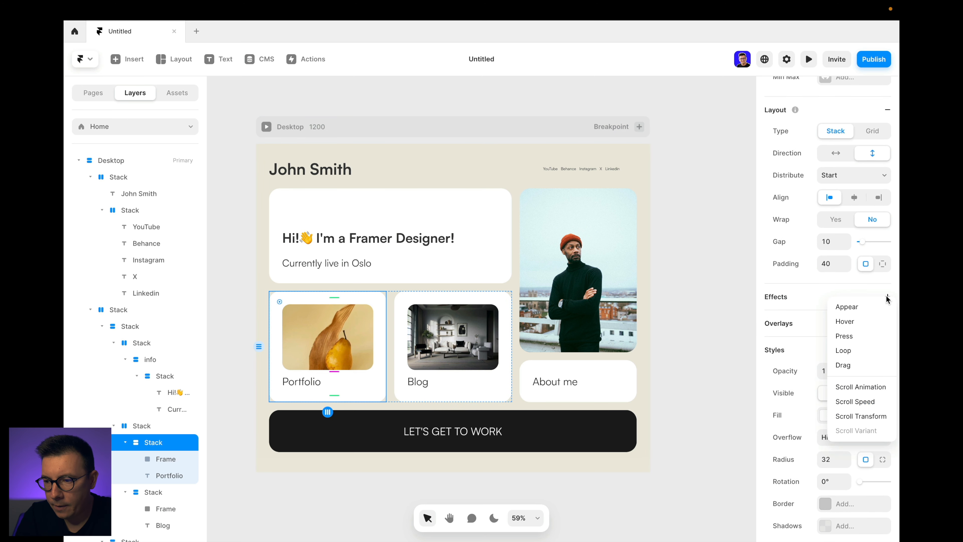
left_click(857, 325)
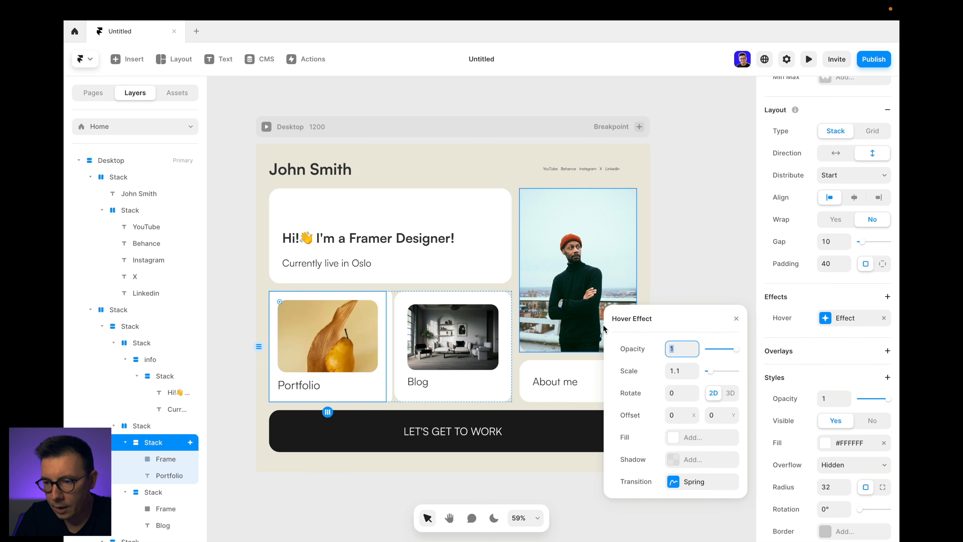
left_click(825, 318)
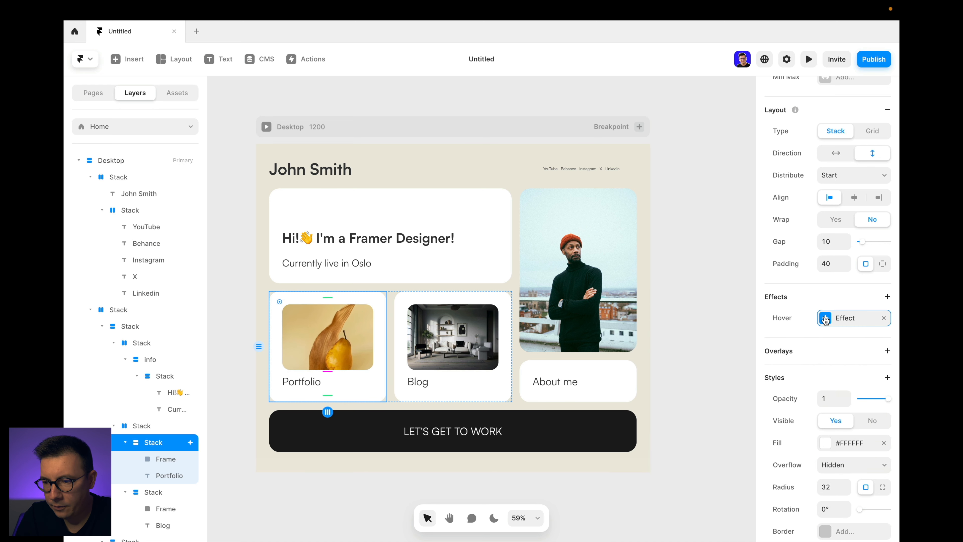
left_click(829, 318)
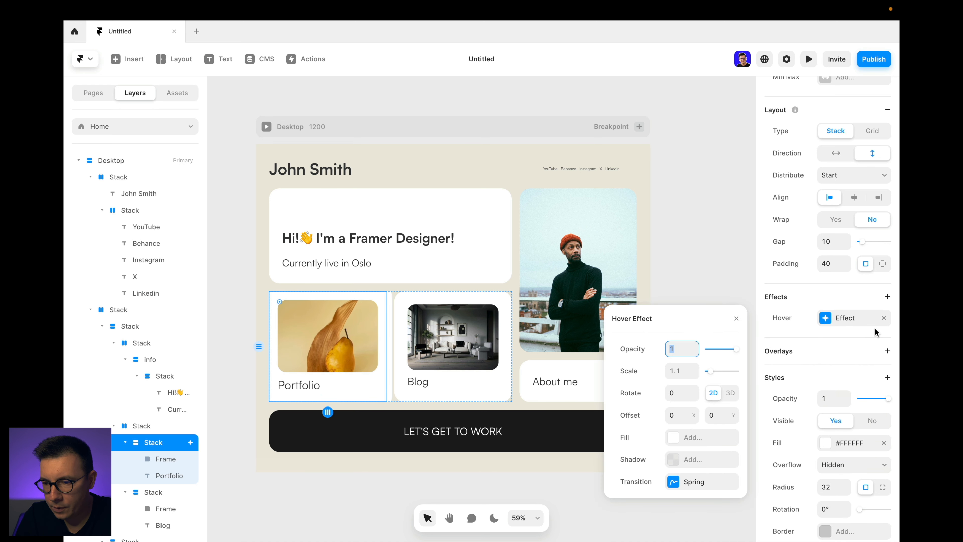
left_click(684, 365)
key("Right")
key("BackSpace")
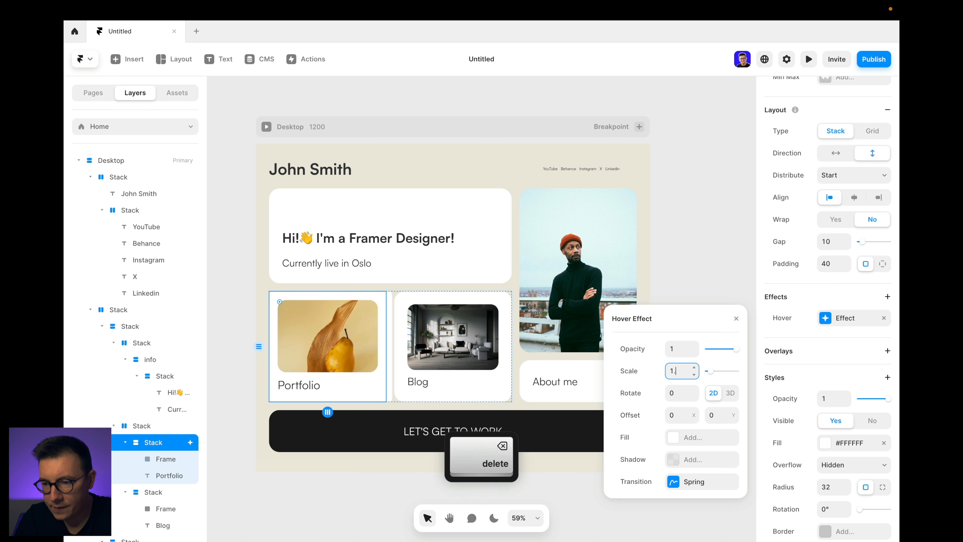
key("Return")
Step: Add a box shadow with a blur of 24 to the Portfolio card's hover effect
left_click(679, 460)
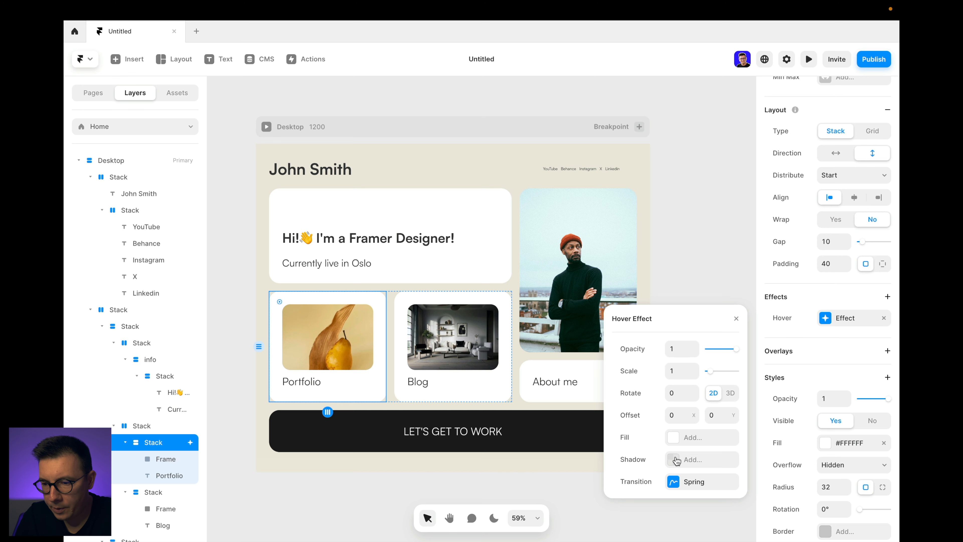
left_click(707, 460)
left_click(677, 439)
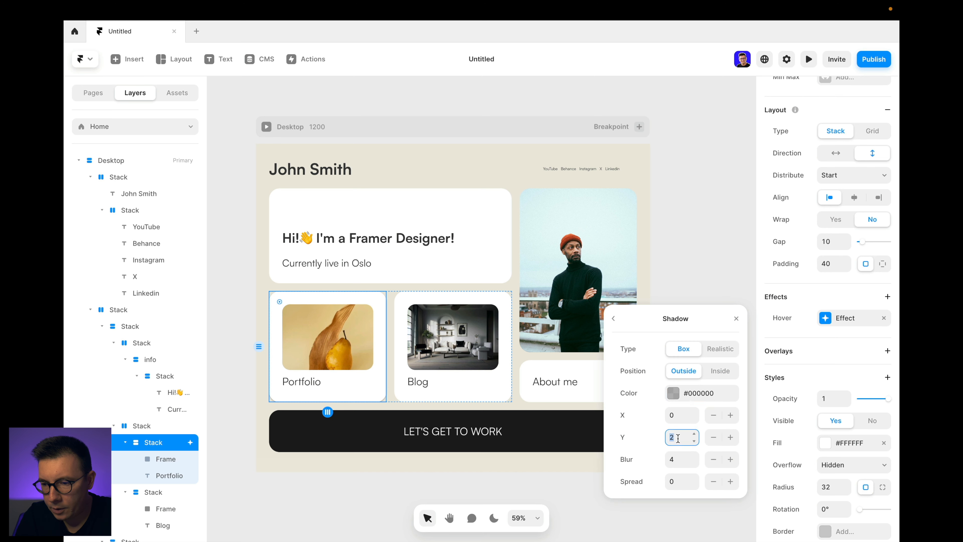
left_click(675, 459)
key("shift+Up")
key("shift+Up")
key("shift+Up")
key("shift+Down")
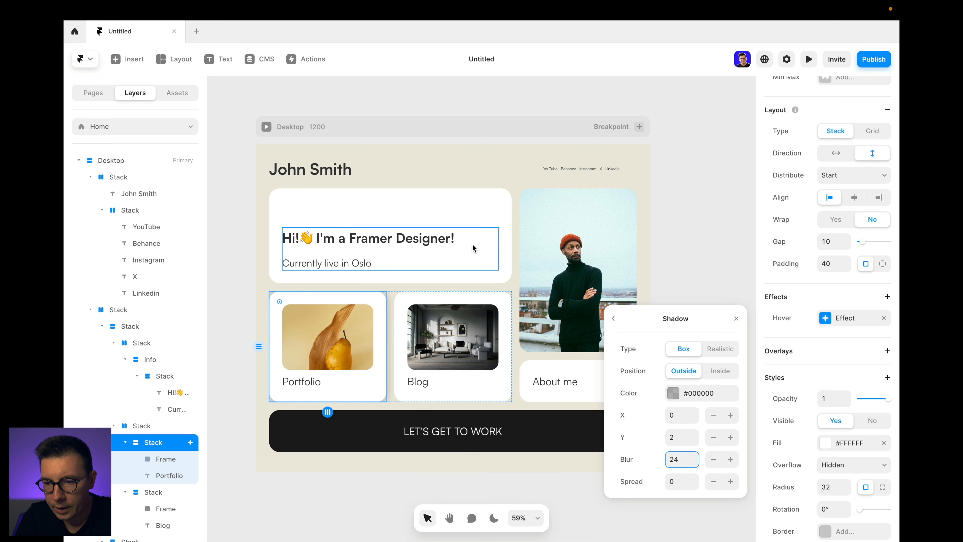
Step: Copy the Portfolio card's hover effect and paste it onto a new Hover effect on the Blog card
right_click(804, 319)
left_click(820, 328)
left_click(499, 400)
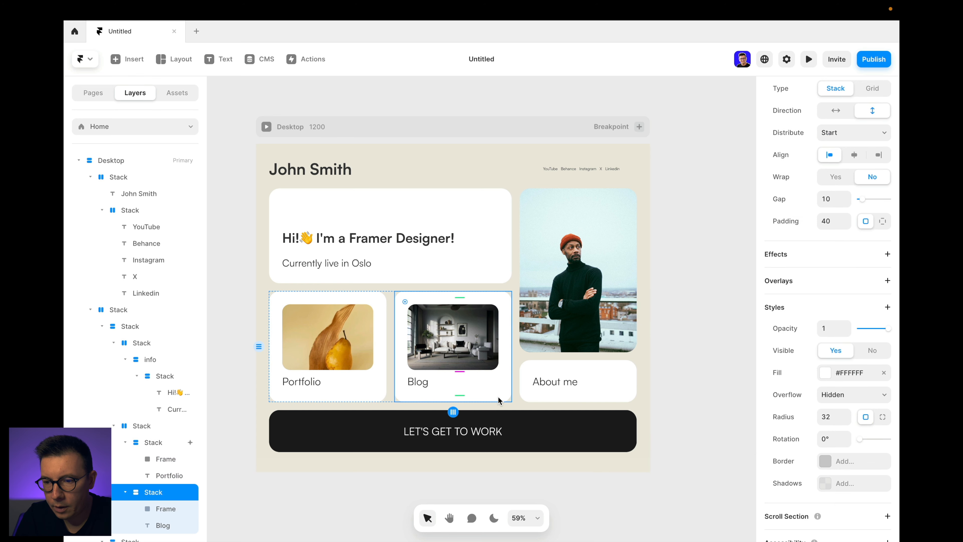
left_click(838, 258)
left_click(803, 249)
left_click(833, 253)
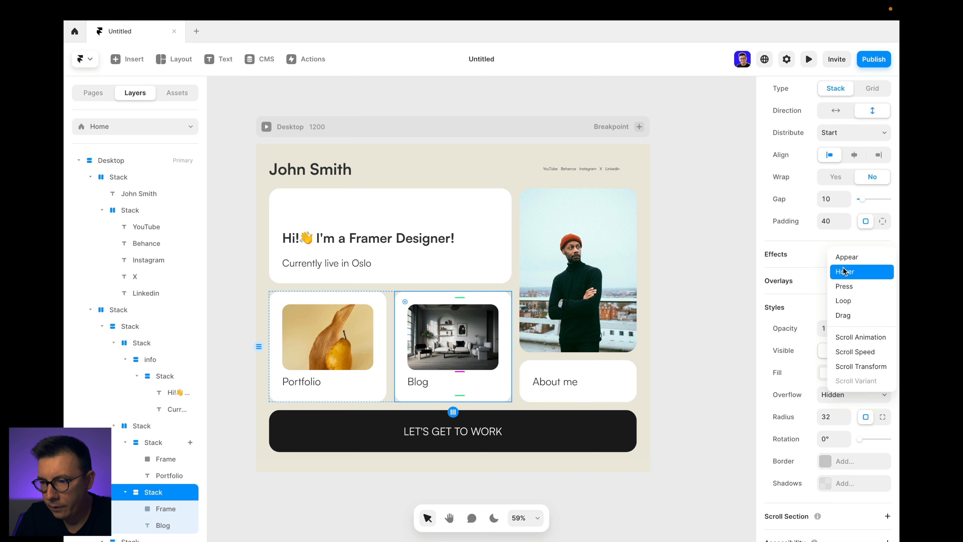
left_click(844, 271)
right_click(801, 277)
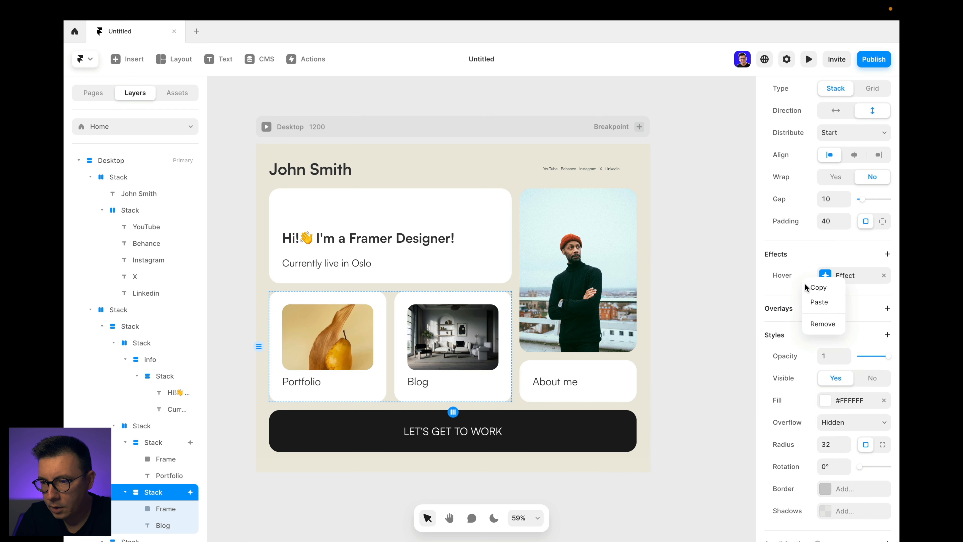
left_click(815, 302)
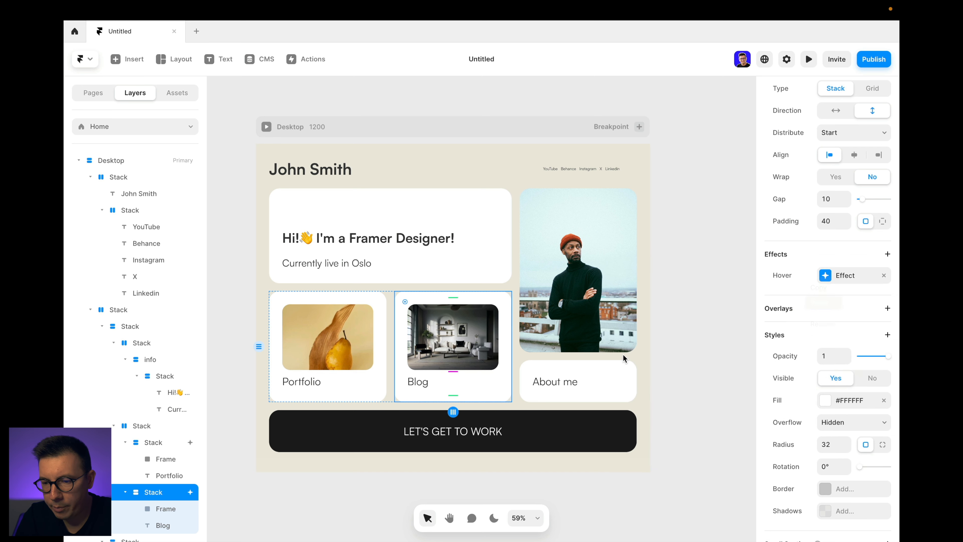
Step: Add a Hover effect to the About me card and paste the copied shadow effect into it
left_click(628, 376)
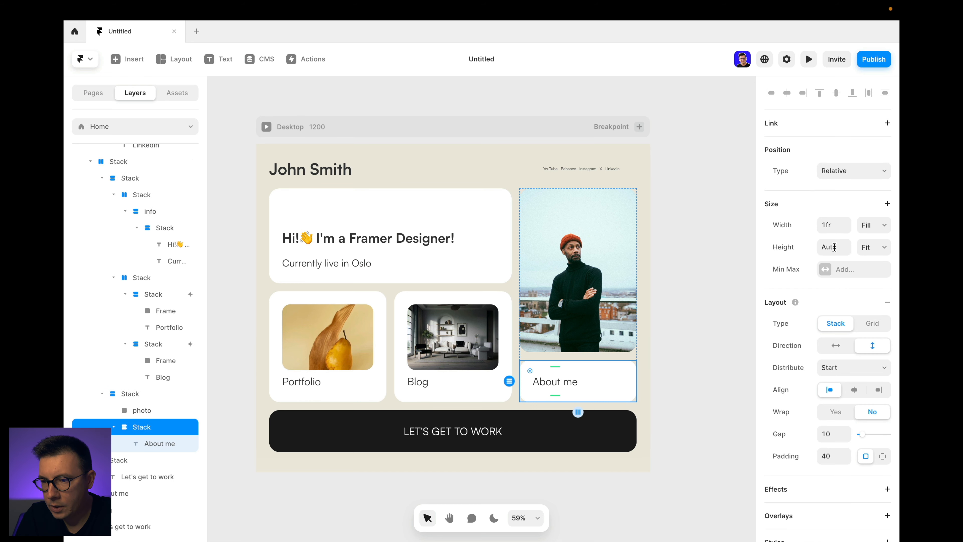
scroll(833, 343, "down", 4)
left_click(887, 342)
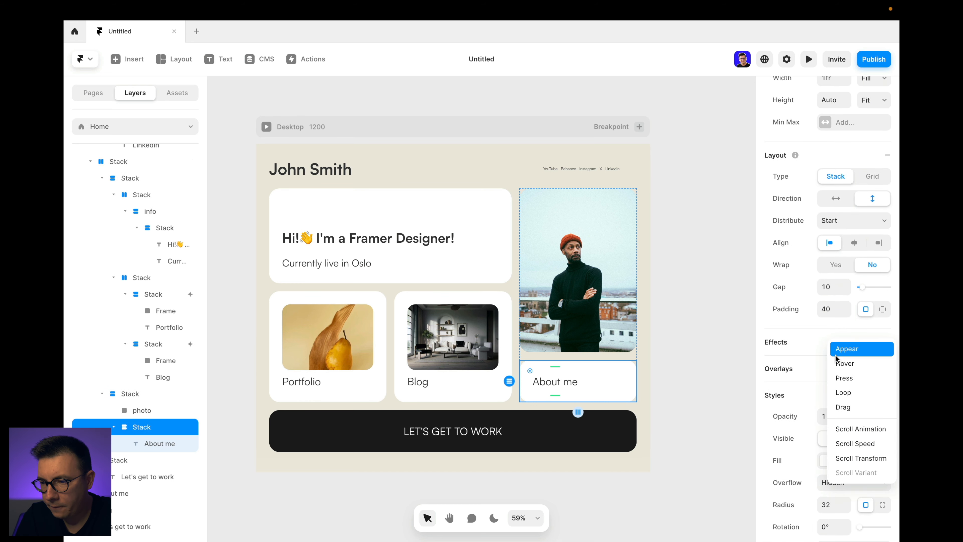
left_click(850, 364)
right_click(802, 359)
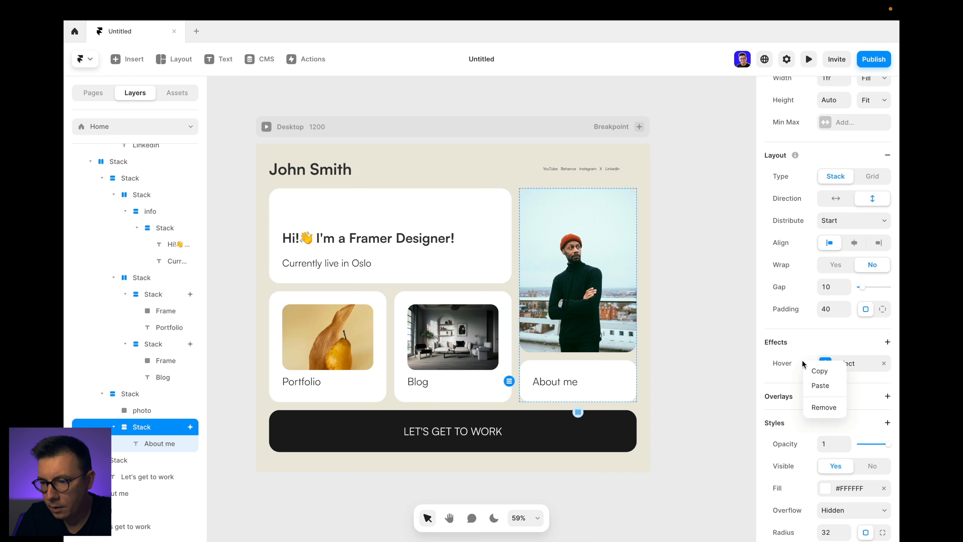
left_click(815, 386)
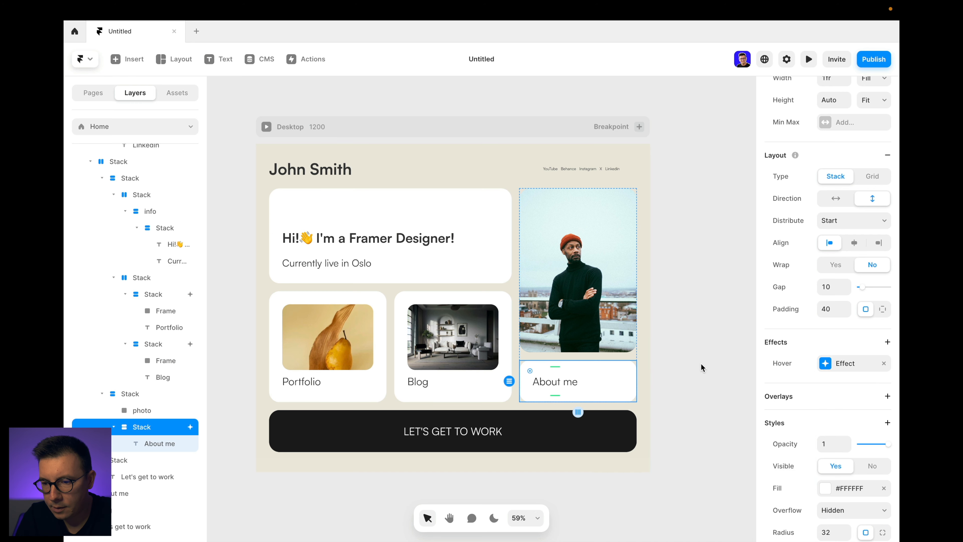
Step: Preview the page to check the cards' hover shadows and return to the canvas
left_click(702, 337)
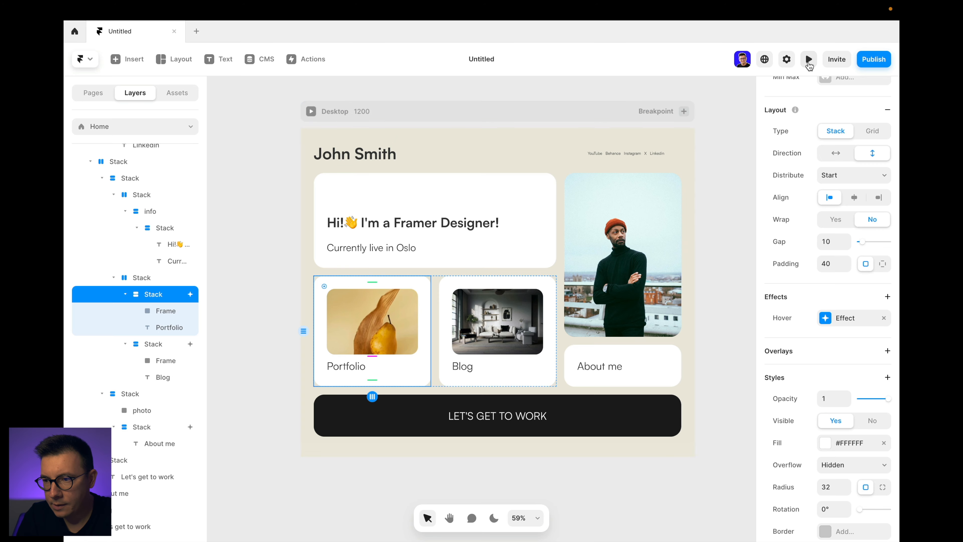
left_click(808, 62)
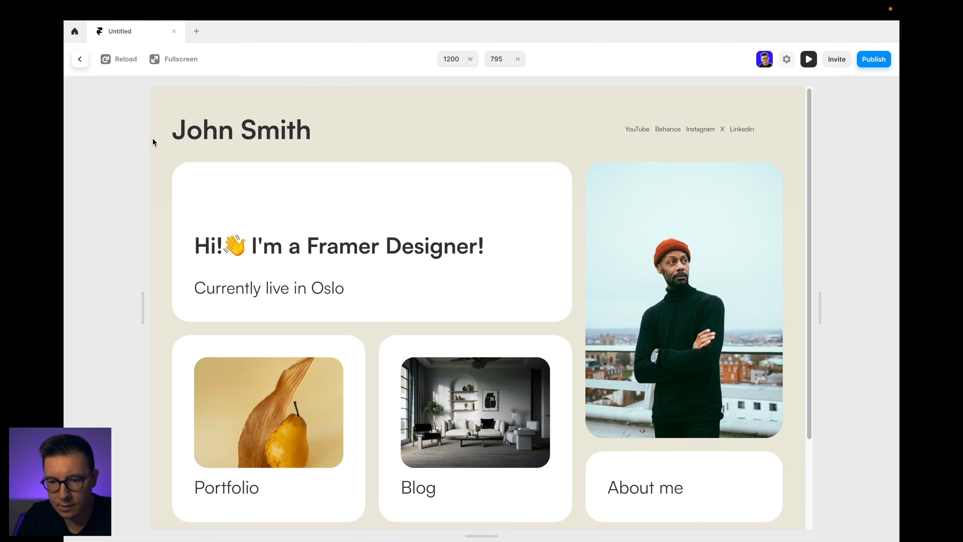
left_click(80, 61)
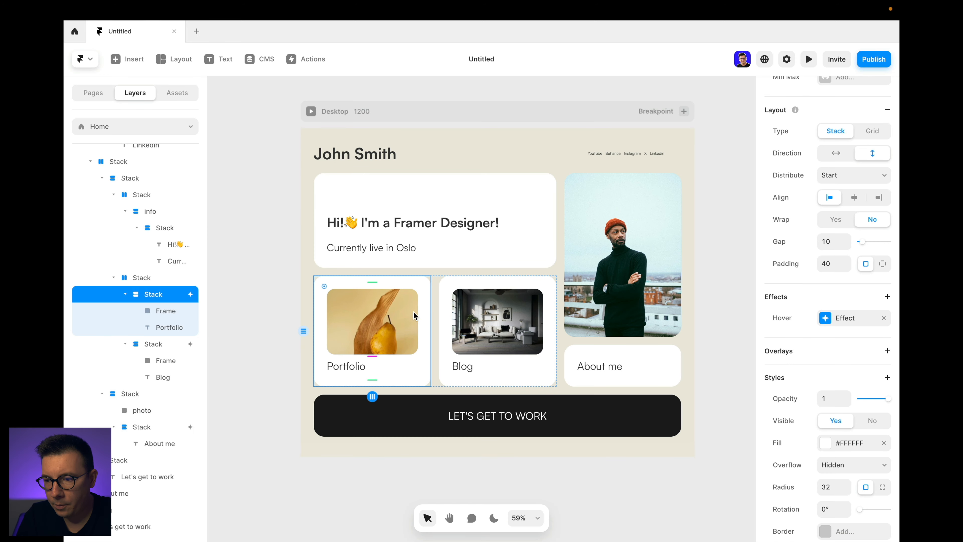
Step: Set the overflow of the horizontal stack holding the Portfolio and Blog cards to Visible
left_click(436, 282)
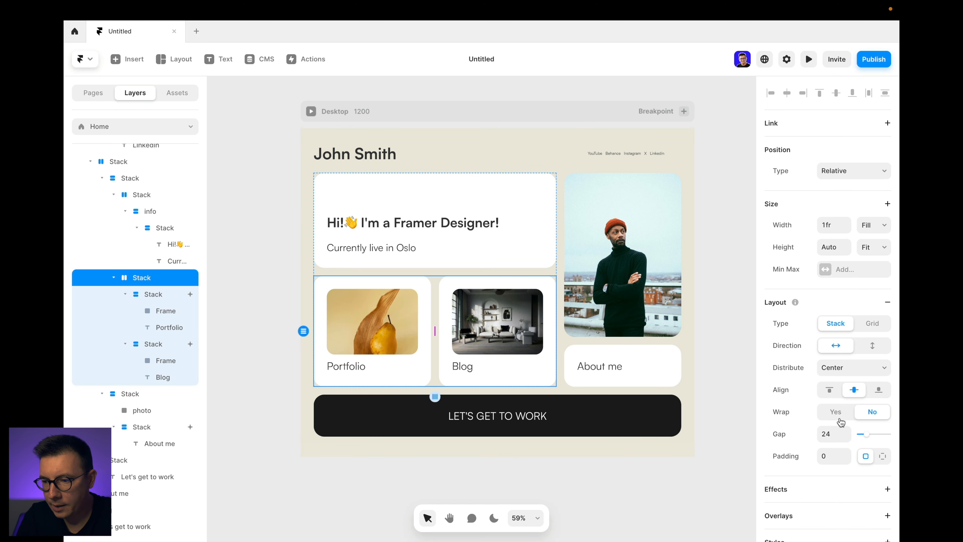
scroll(845, 379, "down", 7)
left_click(848, 374)
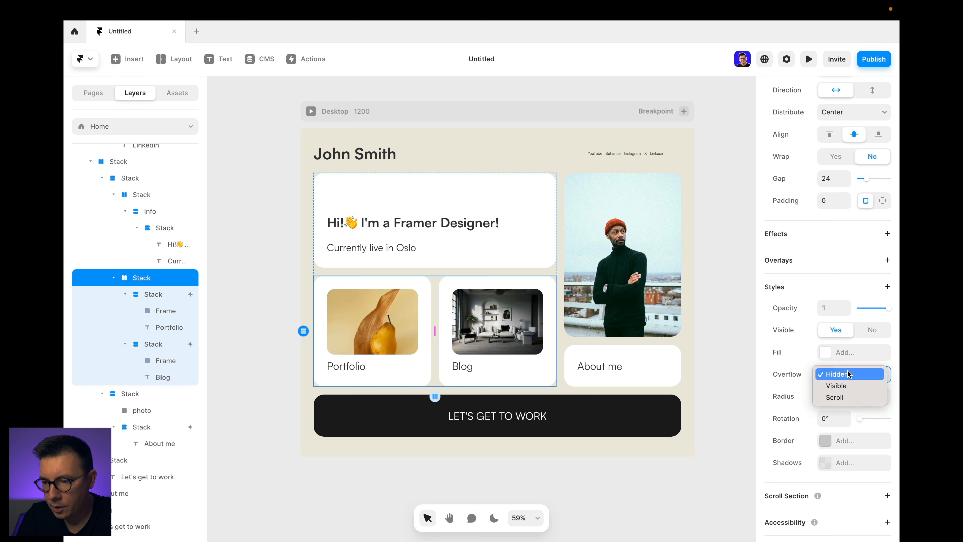
left_click(837, 385)
Step: Set the overflow of the stack holding the photo and the About me card to Visible
left_click(582, 340)
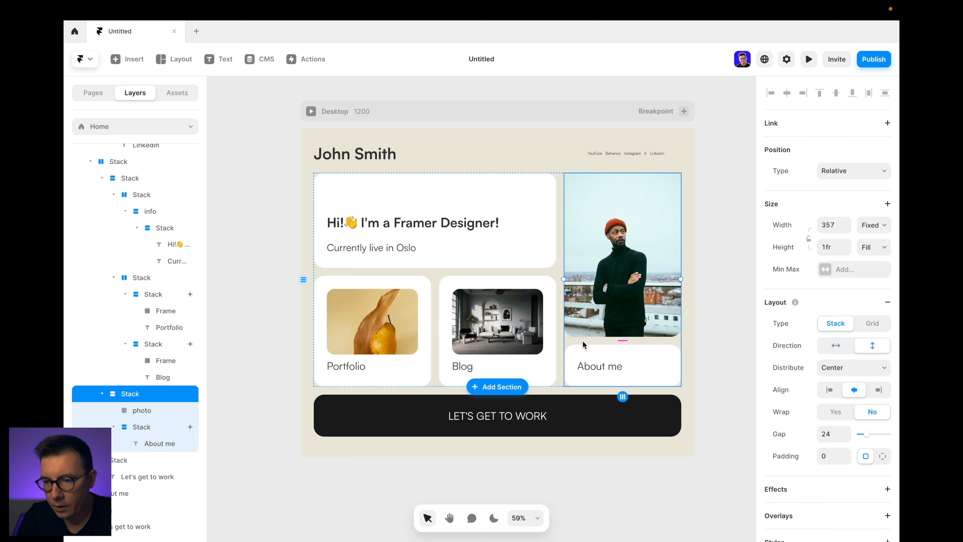
scroll(832, 482, "down", 1)
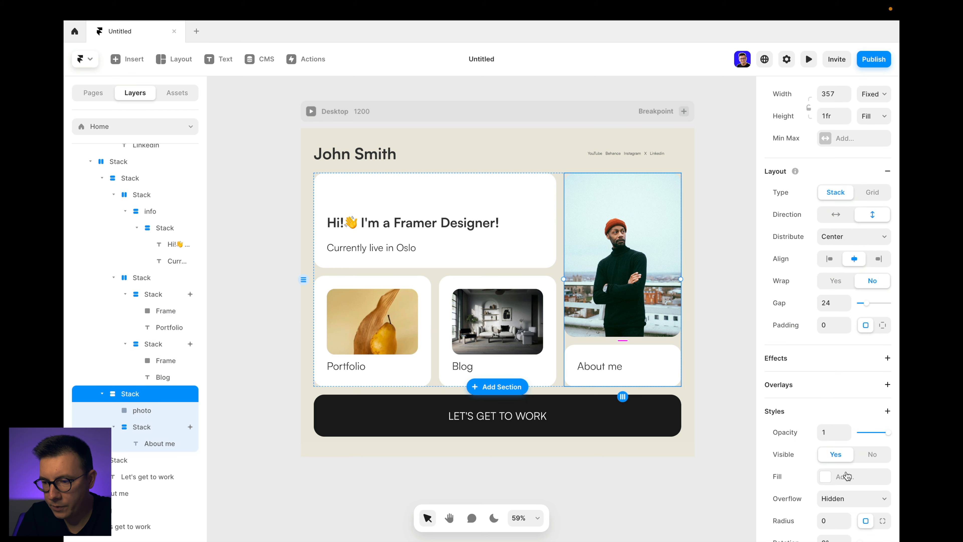
left_click(834, 498)
left_click(832, 510)
left_click(735, 238)
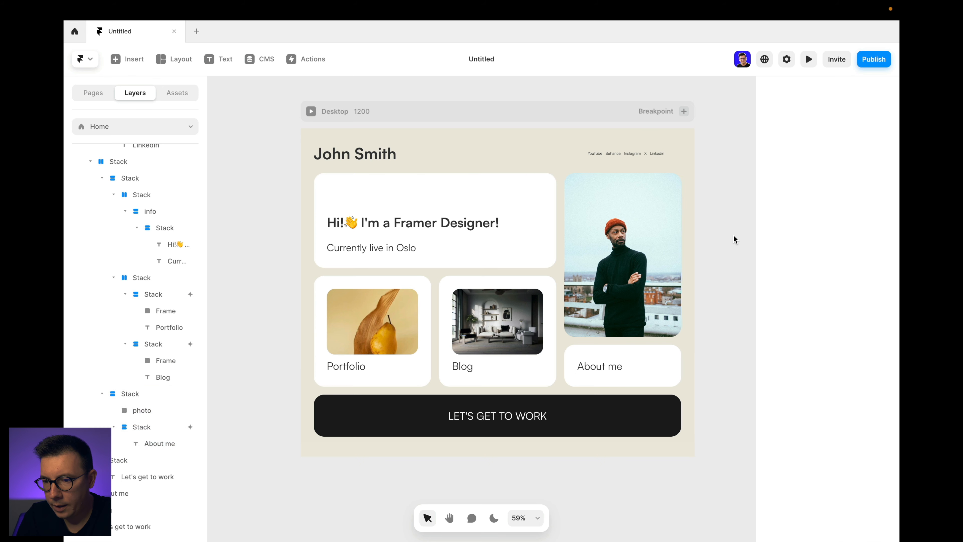
Step: Preview the page and inspect the settings of the photo column, the About me card and the outer card stack
left_click(808, 59)
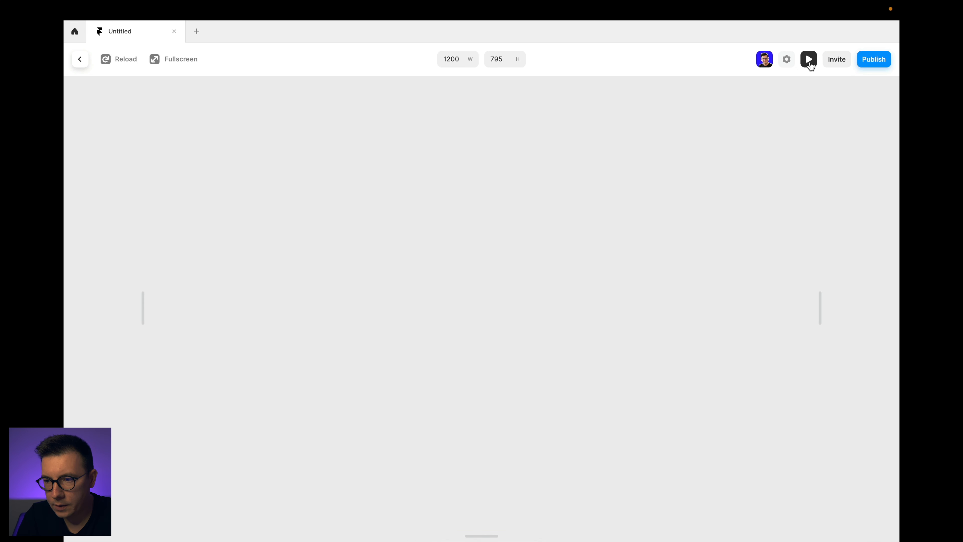
left_click(808, 59)
left_click(130, 393)
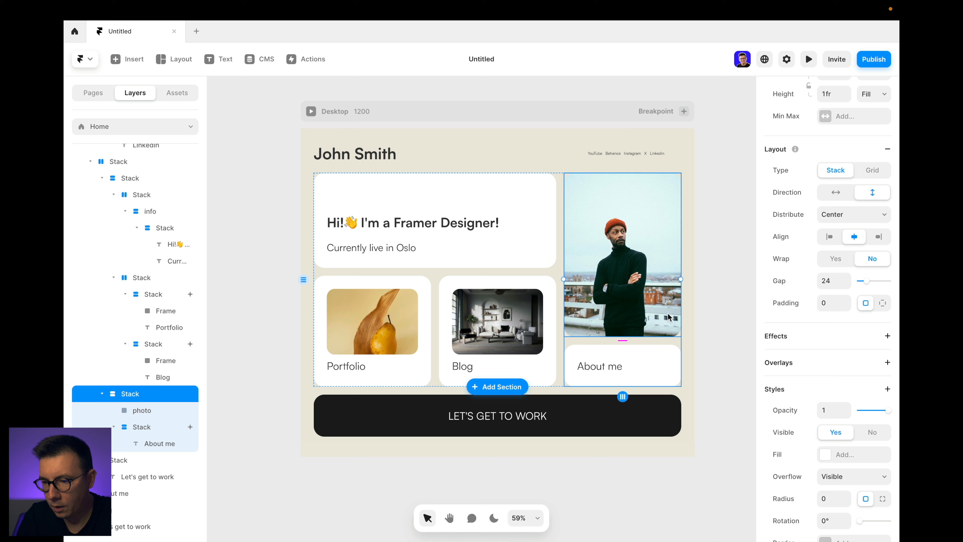
left_click(653, 363)
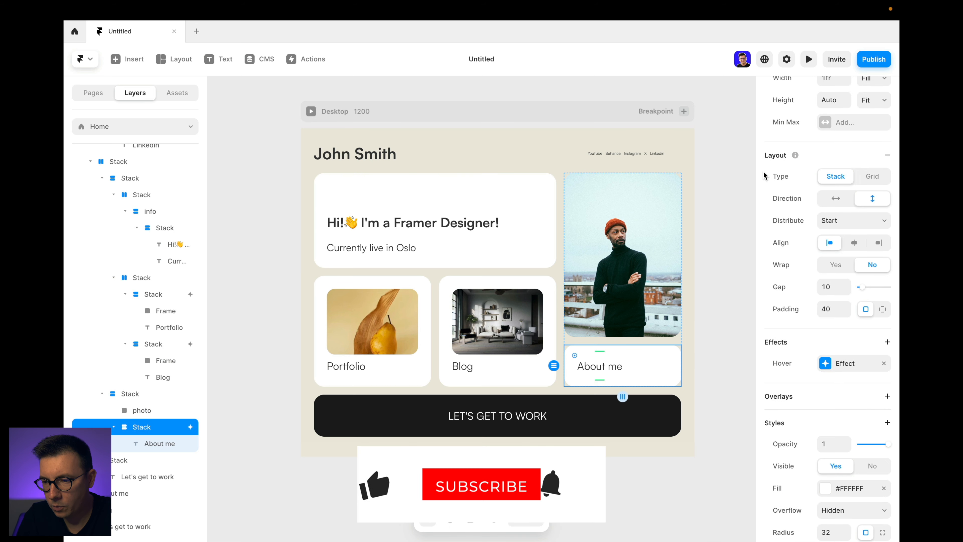
left_click(556, 380)
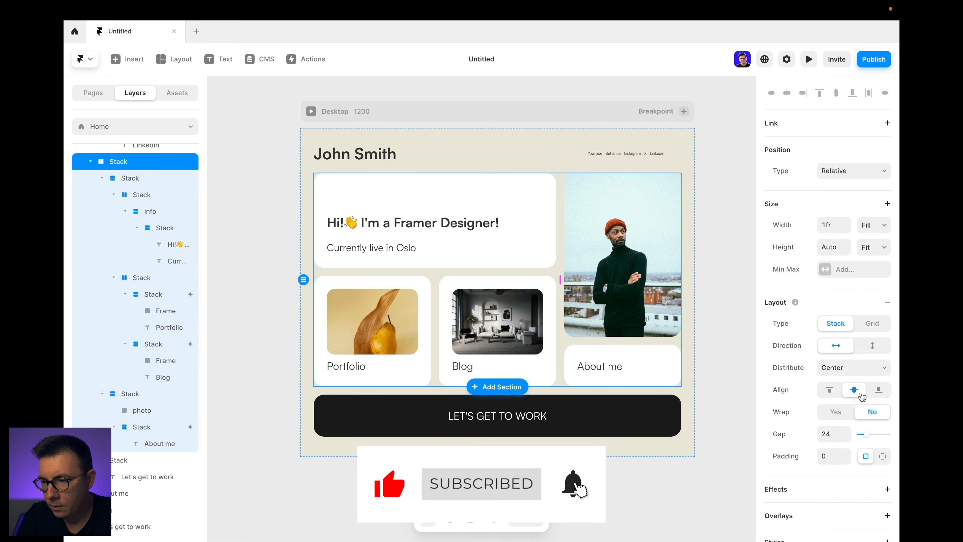
scroll(862, 396, "down", 3)
Step: Preview the page and narrow the preview to 774 px wide to check how the layout adapts
left_click(808, 59)
left_click_drag(856, 303, 724, 301)
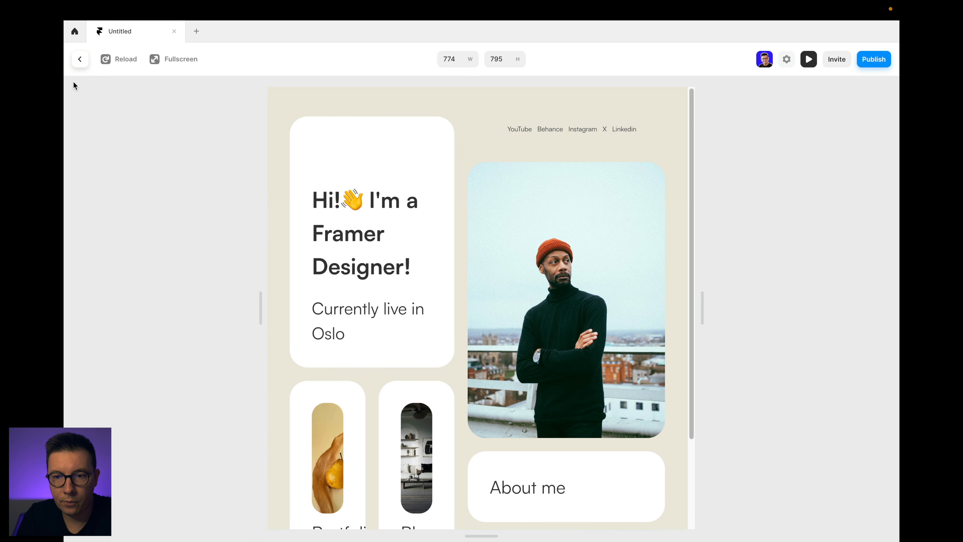
Step: Leave the preview and add the 810 px Tablet breakpoint to the page
left_click(80, 59)
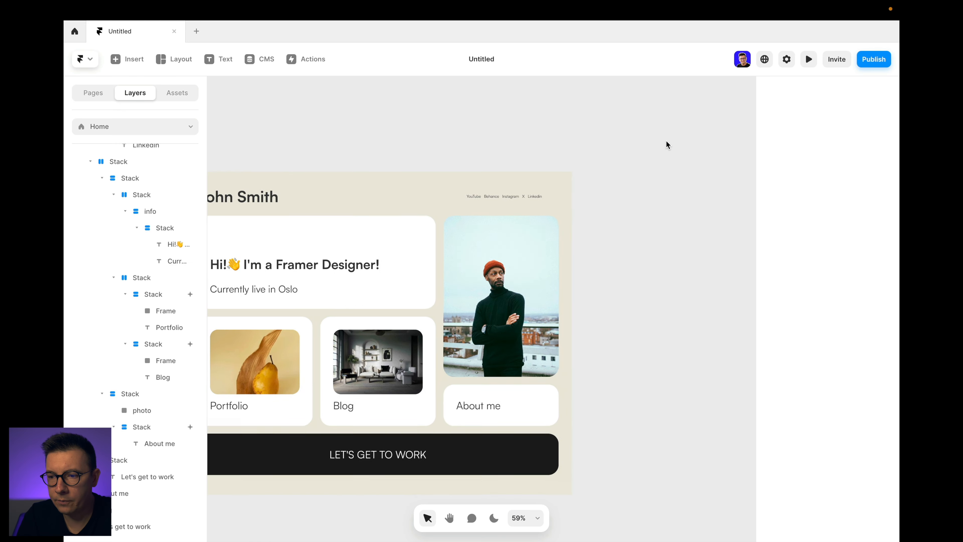
left_click(586, 146)
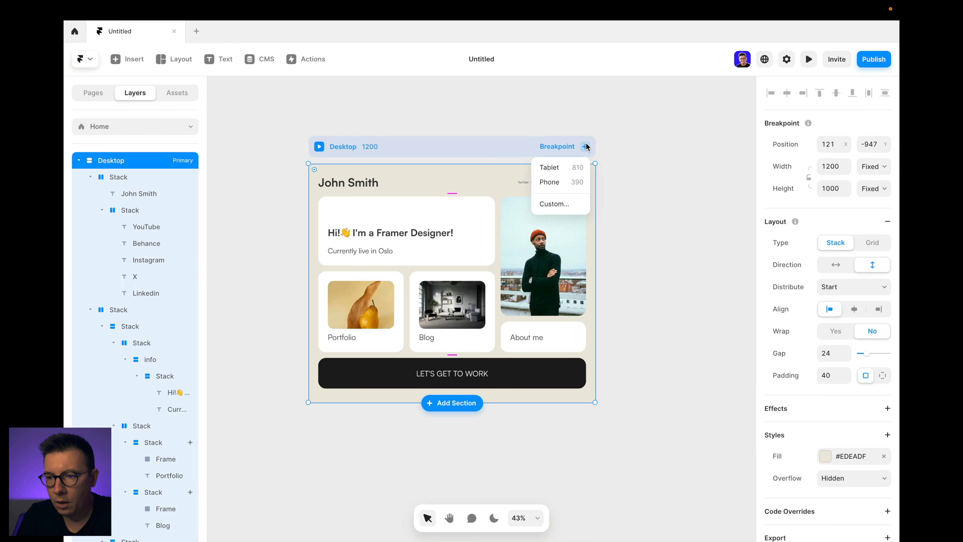
left_click(561, 169)
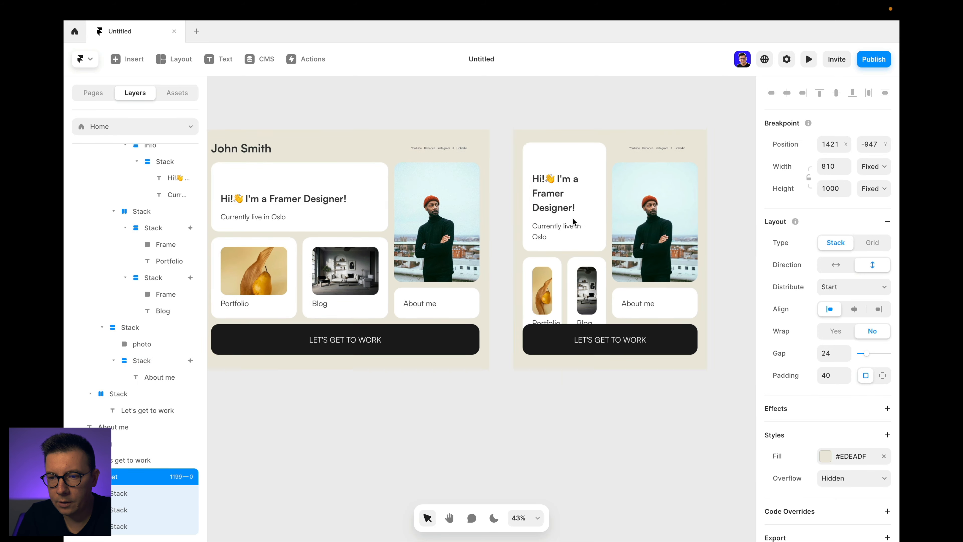
left_click(354, 168)
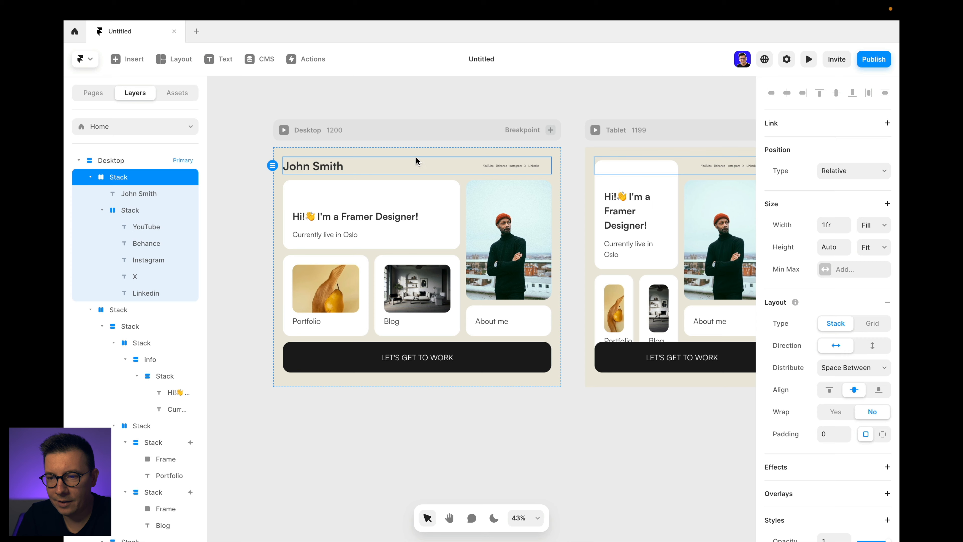
left_click(470, 138)
Step: Set the top padding of the intro card in the tablet layout to 40
left_click(580, 205)
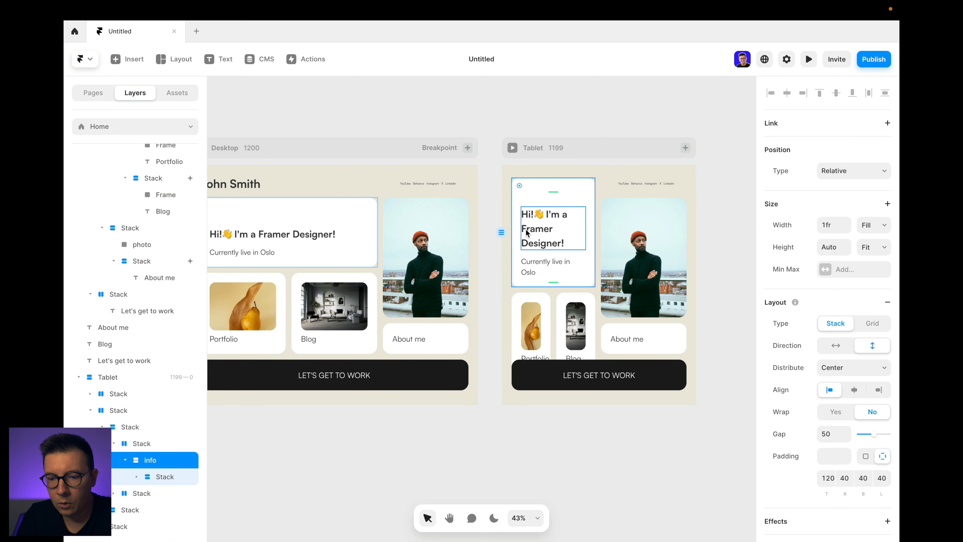
left_click(828, 477)
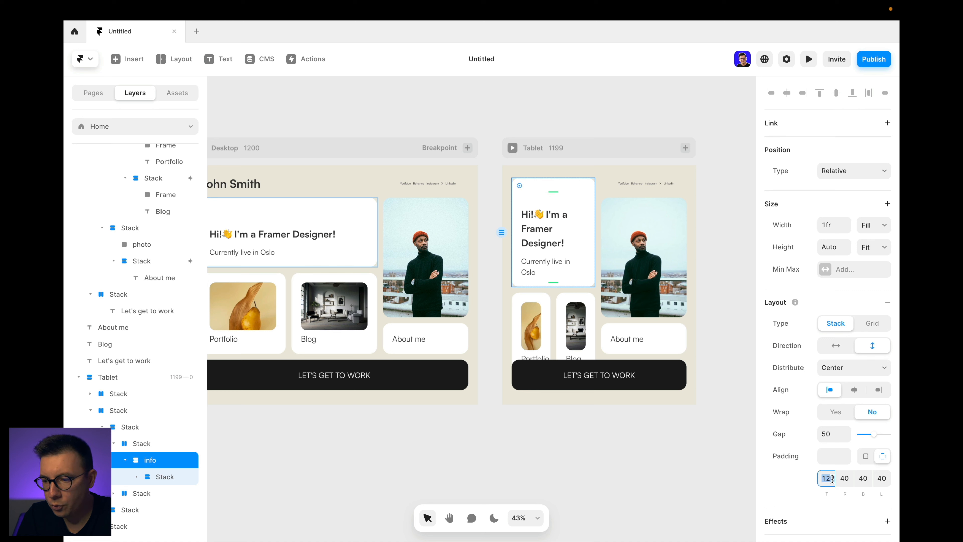
key("shift+Down")
key("shift+Down")
key("shift+Down")
key("shift+Down")
key("shift+Down")
key("shift+Down")
key("shift+Down")
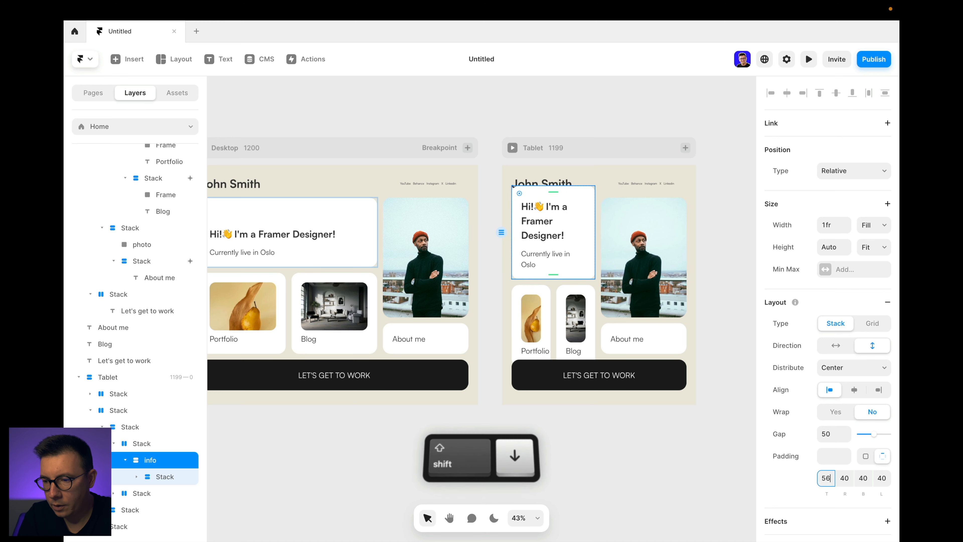
type("40")
key("Return")
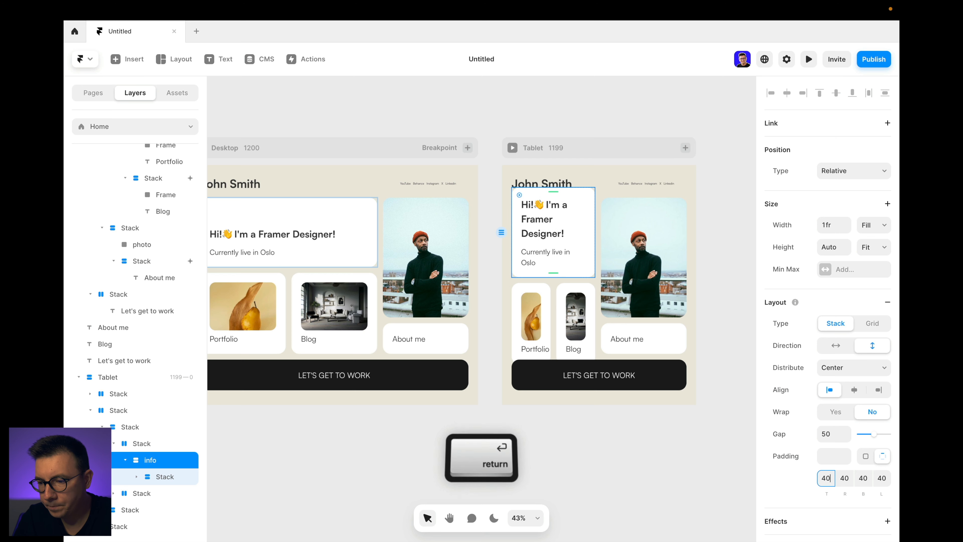
Step: Set the height of the Tablet breakpoint to Fit Content
left_click(625, 155)
left_click(884, 193)
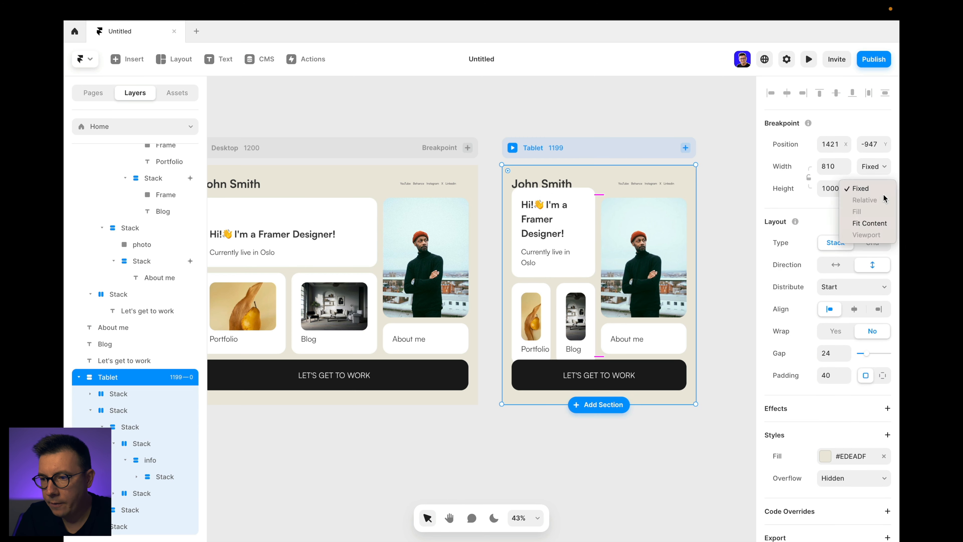
left_click(874, 223)
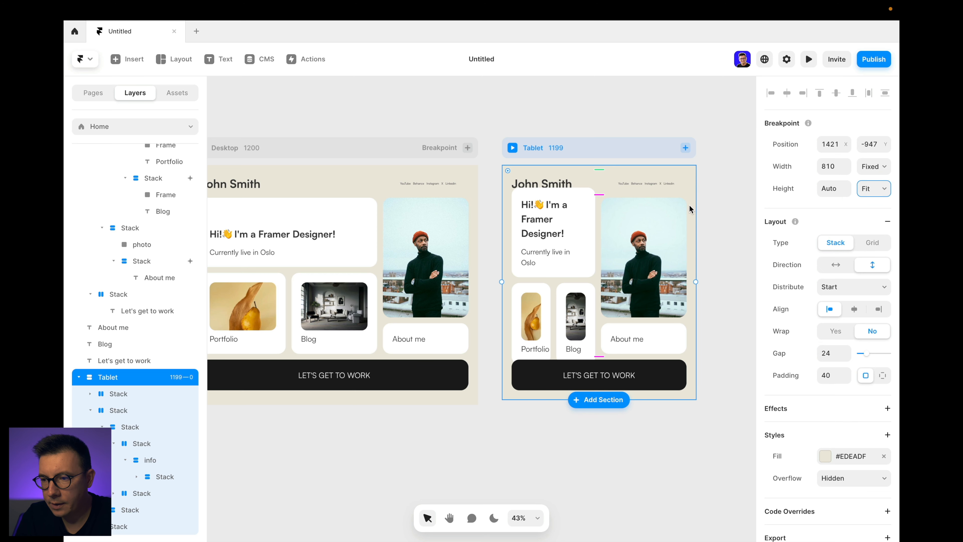
Step: Inspect the size and layout settings of the header, main card stack and intro card in the tablet layout
left_click(598, 203)
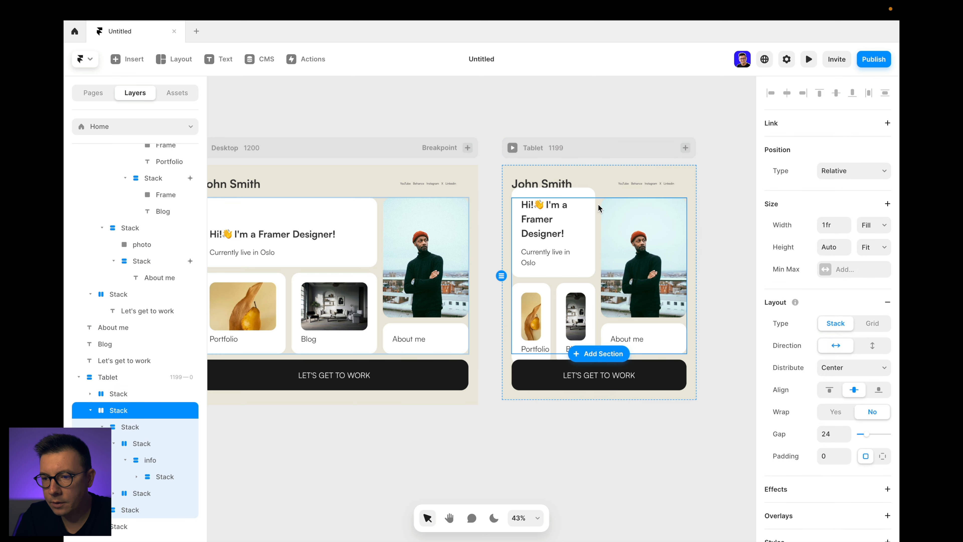
left_click(629, 190)
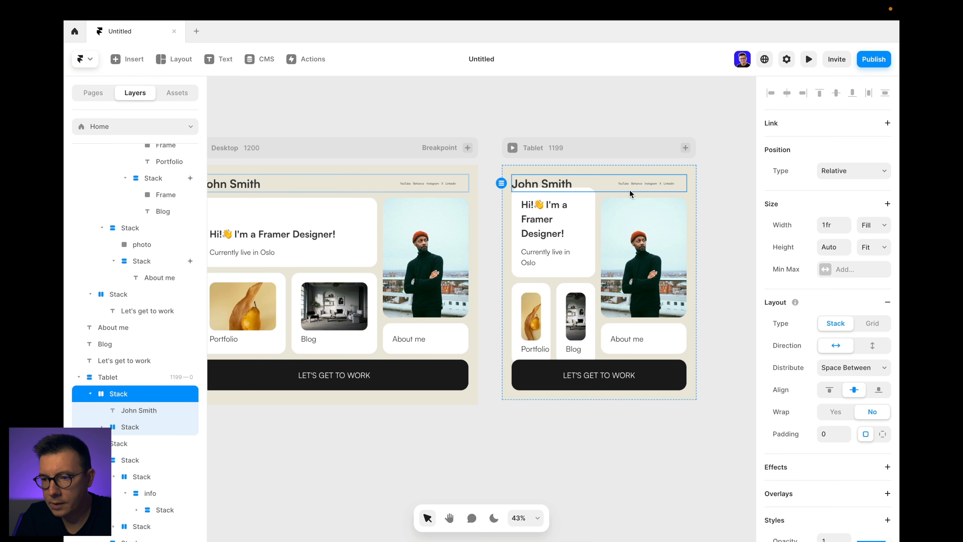
key("Escape")
left_click(568, 205, "super")
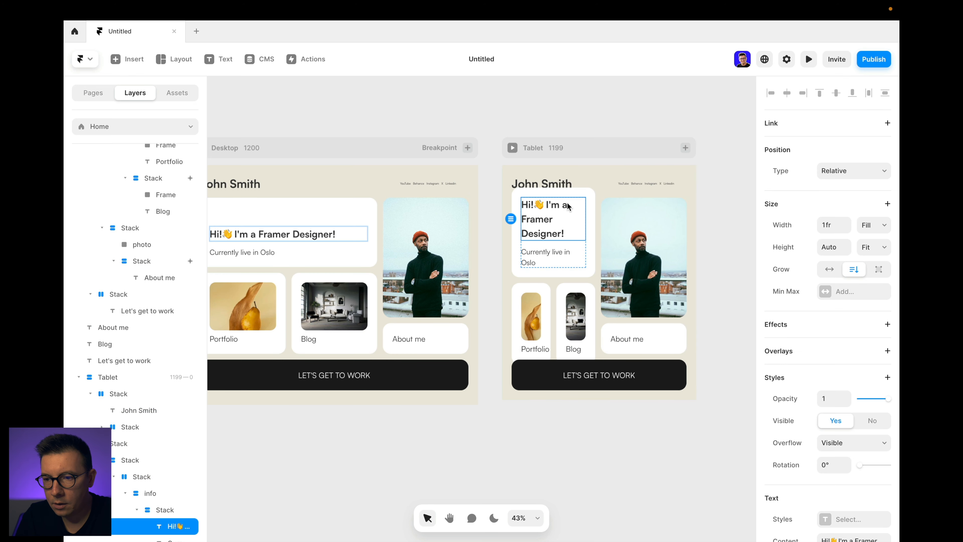
left_click(493, 170)
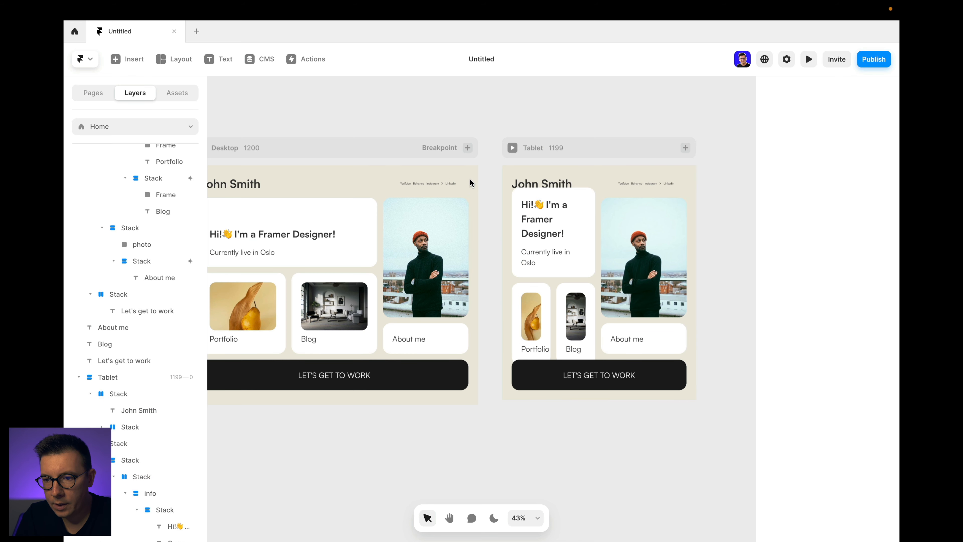
left_click(589, 176)
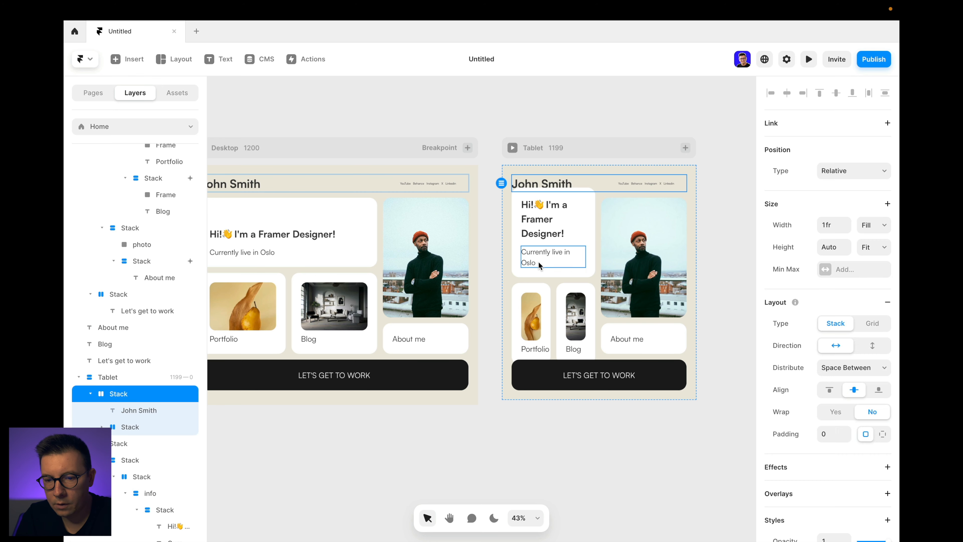
left_click(106, 376)
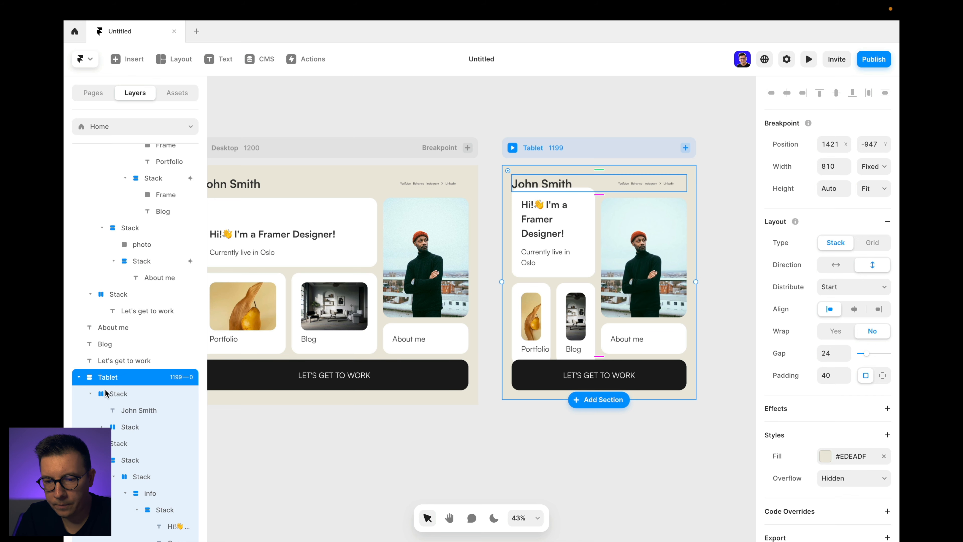
left_click(93, 393)
left_click(92, 393)
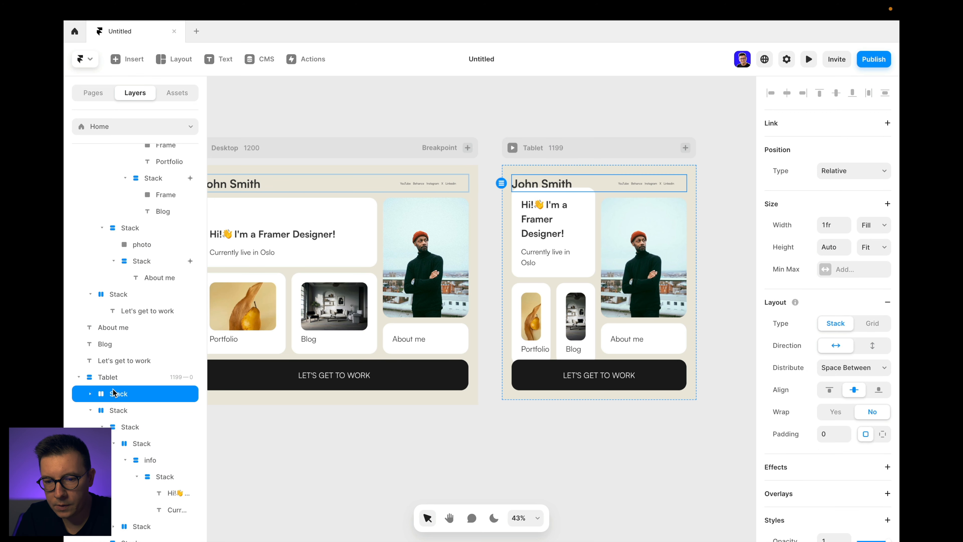
left_click(91, 411)
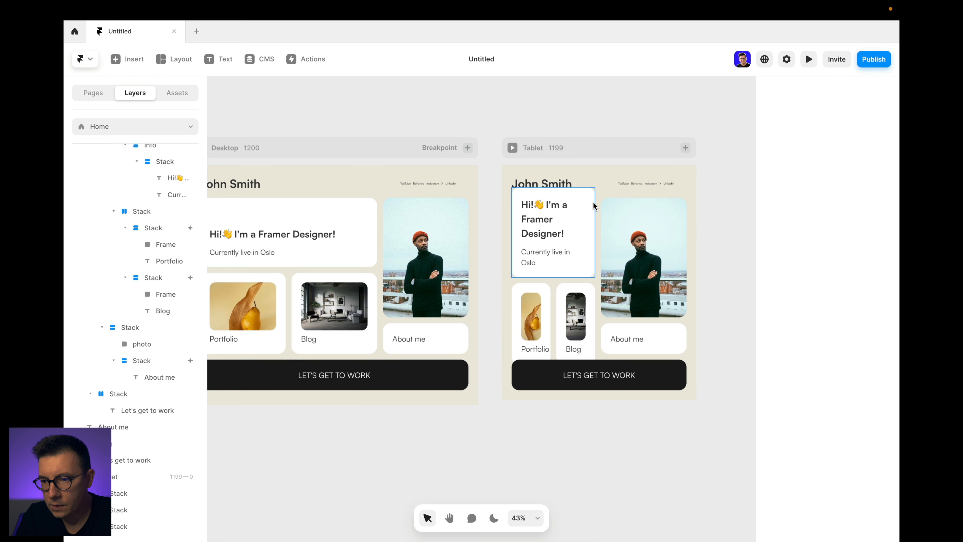
left_click(600, 206)
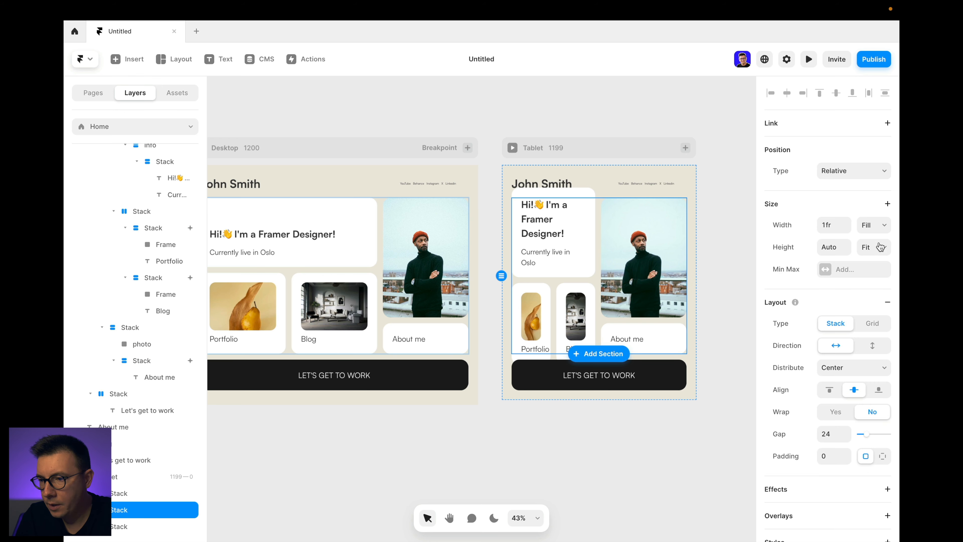
left_click(592, 233)
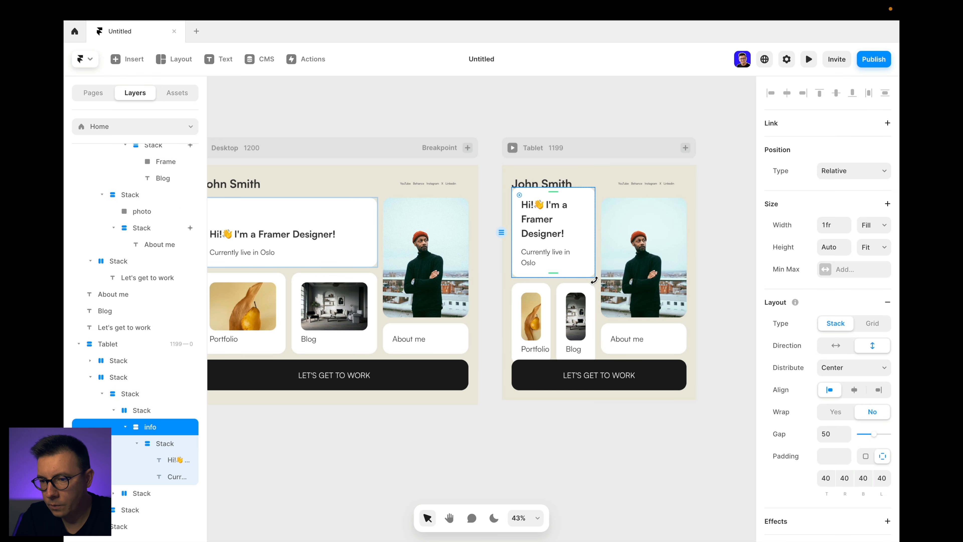
Step: Set the height of the tablet stack holding the intro, Portfolio and Blog cards to Fit Content
left_click(556, 283)
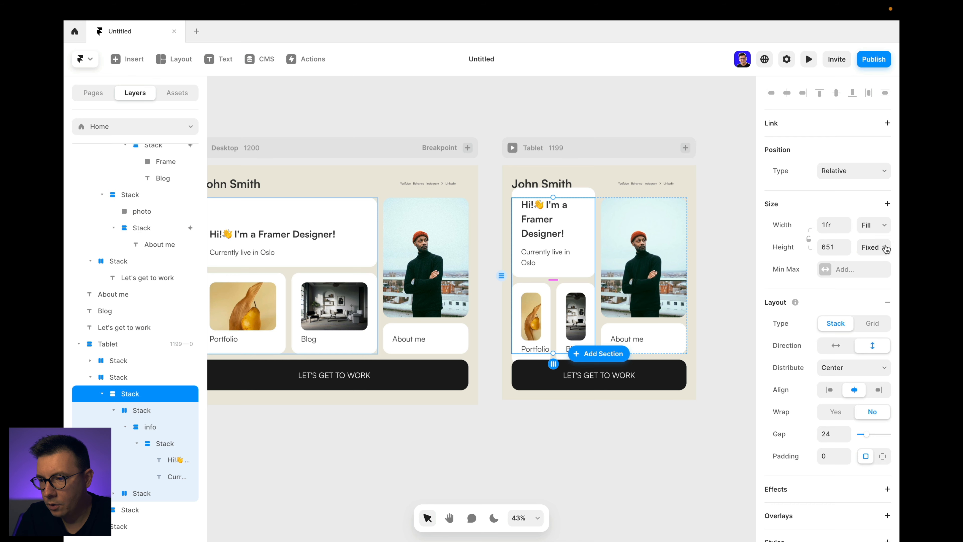
left_click(874, 247)
left_click(868, 282)
Step: Set the height of the desktop stack holding the intro, Portfolio and Blog cards to Fit Content
scroll(607, 304, "left", 5)
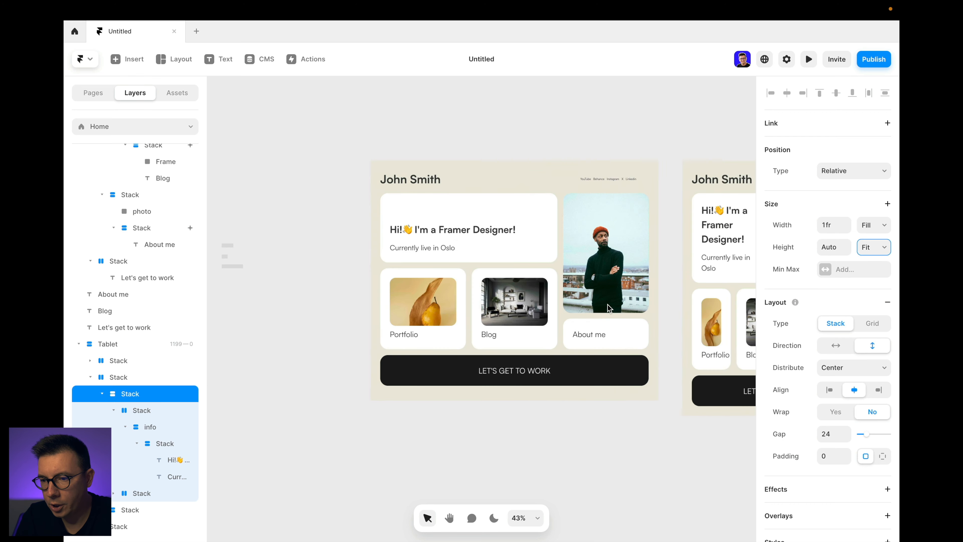
left_click(475, 257)
scroll(880, 228, "down", 6)
scroll(879, 172, "up", 6)
left_click(880, 247)
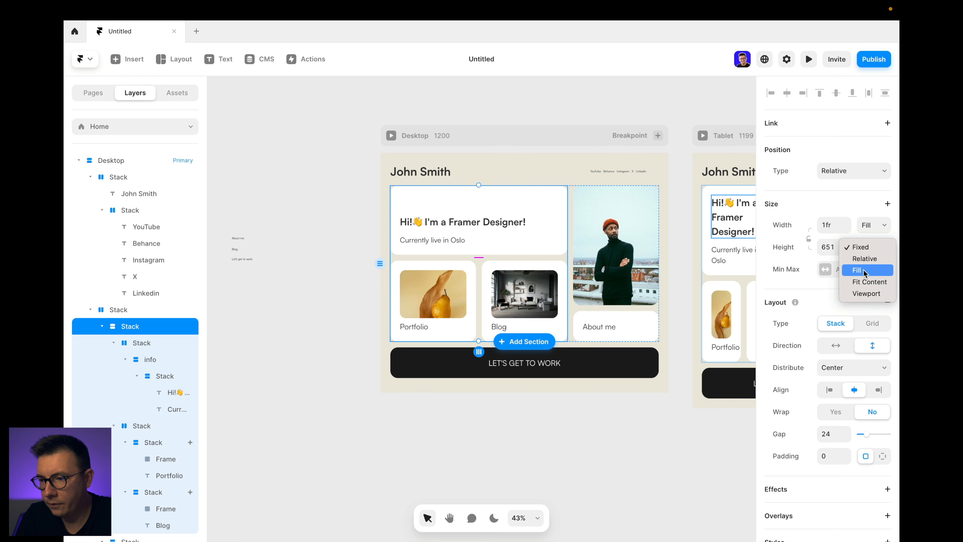
left_click(869, 281)
scroll(492, 293, "right", 5)
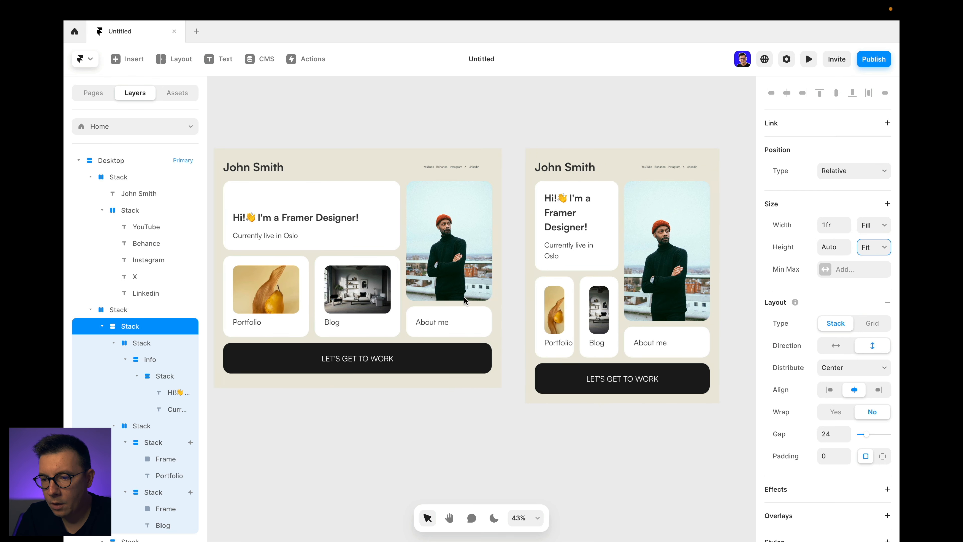
left_click(406, 309)
scroll(572, 250, "right", 5)
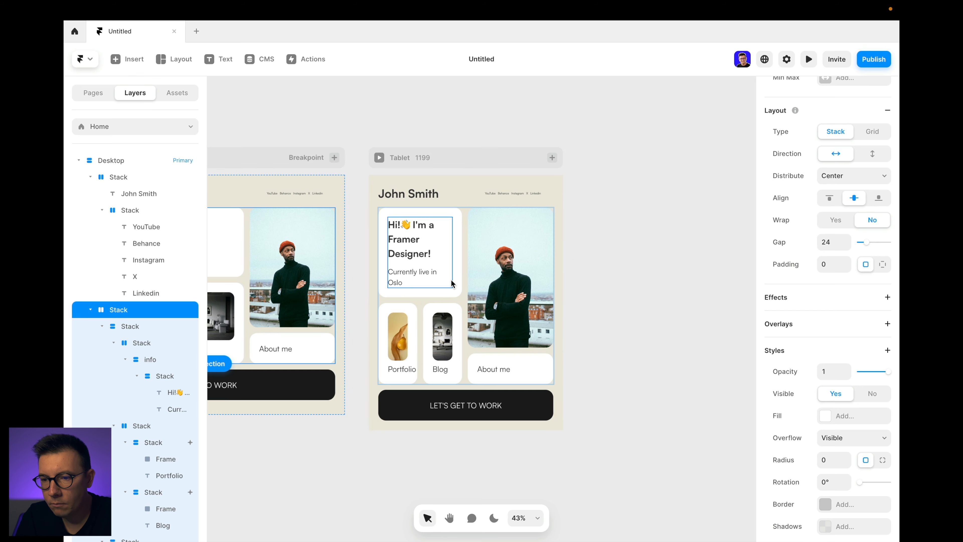
left_click(623, 245)
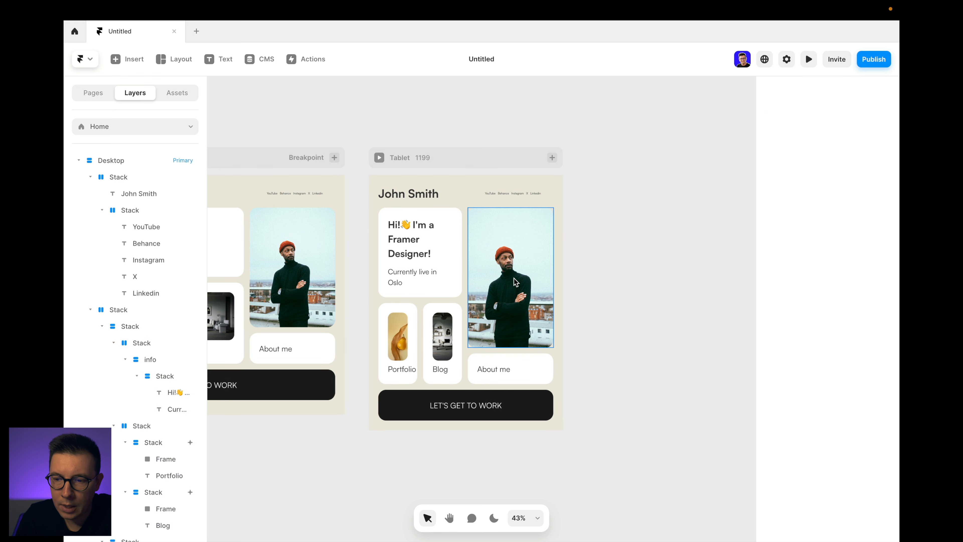
Step: Change the direction of the tablet stack holding the Portfolio and Blog cards to vertical
left_click(422, 319)
left_click(870, 347)
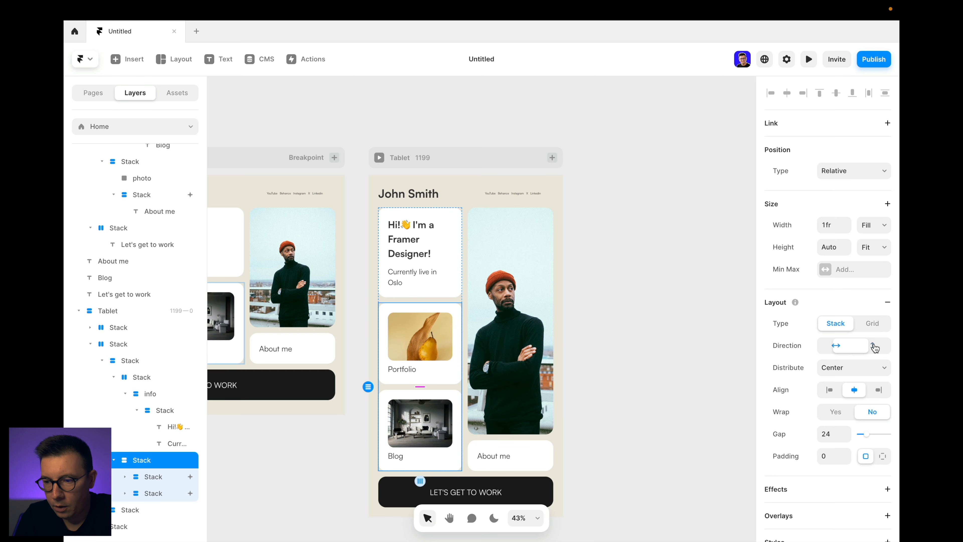
left_click(593, 302)
scroll(593, 300, "right", 3)
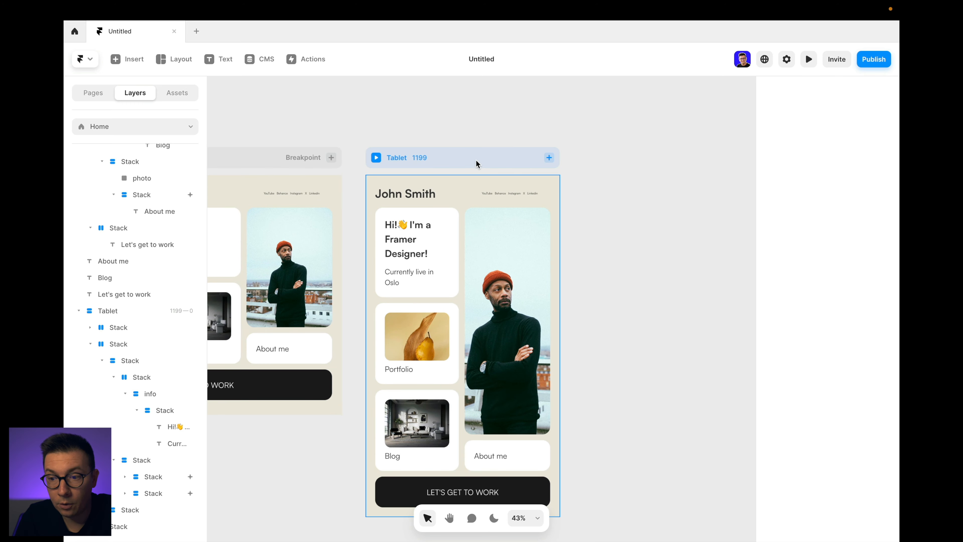
Step: Add the 390 px Phone breakpoint and keep its height on Fit Content
left_click(549, 157)
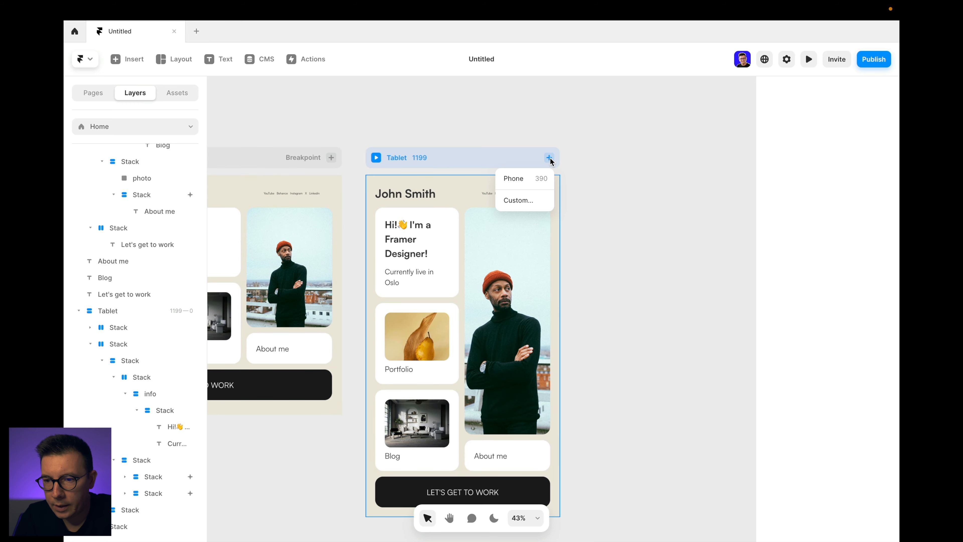
left_click(523, 181)
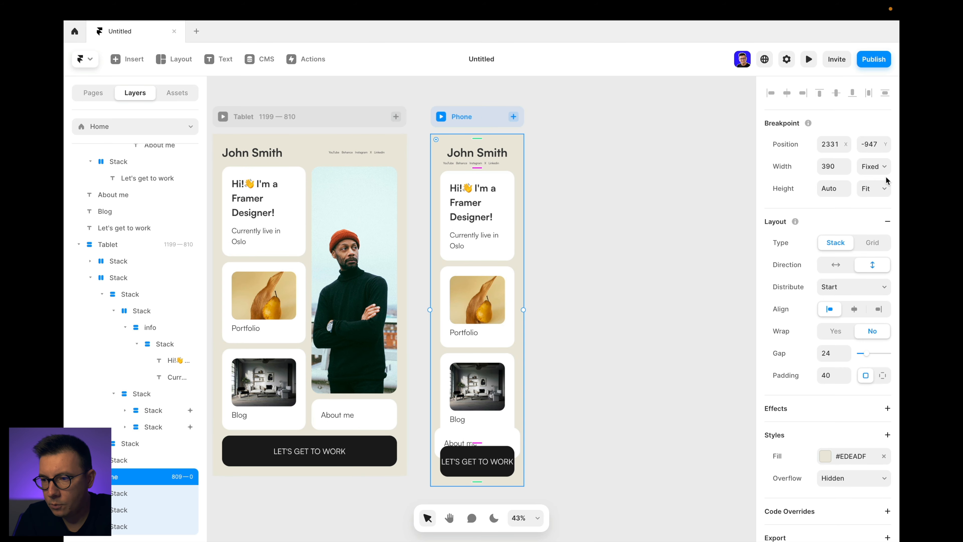
left_click(884, 189)
left_click(884, 188)
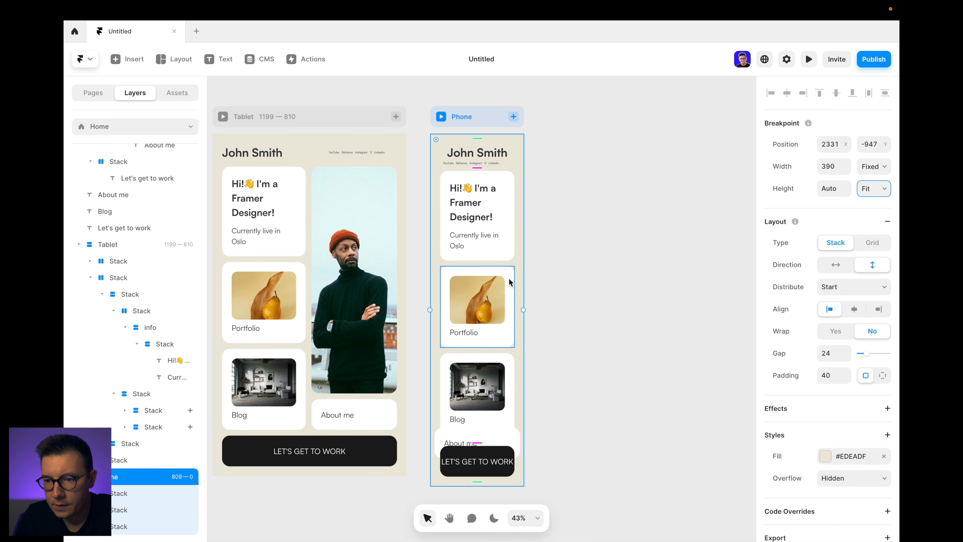
Step: Set the height of the phone layout's stack holding the photo and the About me card to Fit Content
left_click(512, 265)
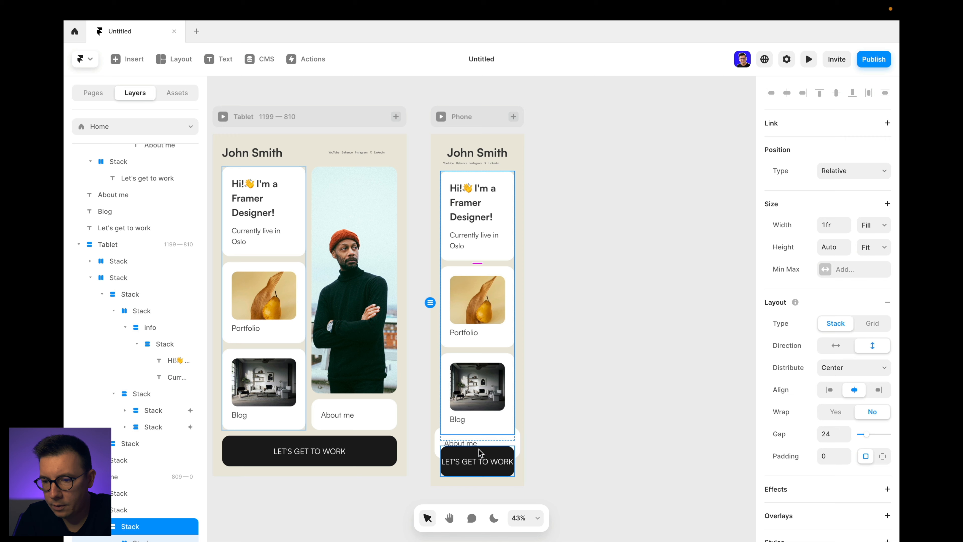
scroll(516, 404, "down", 3)
scroll(118, 472, "down", 2)
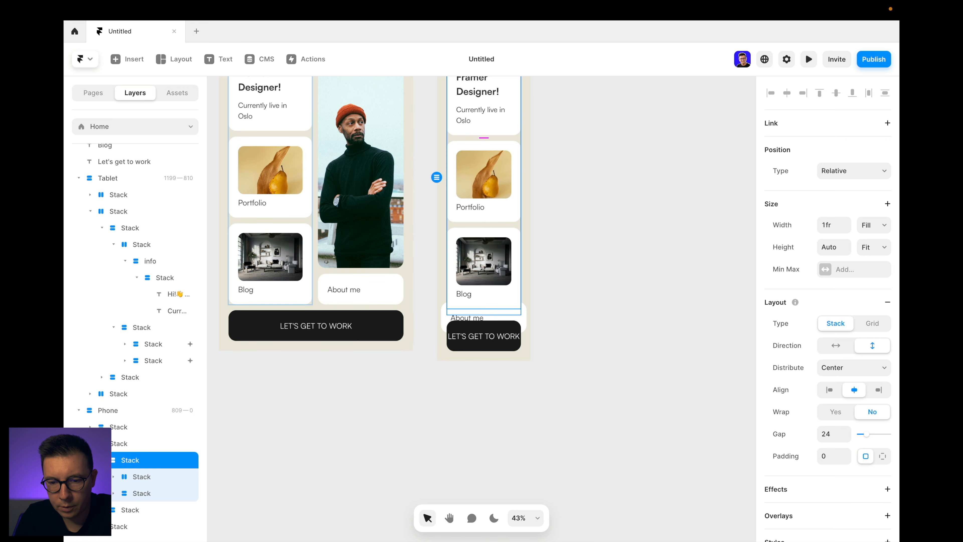
left_click(125, 510)
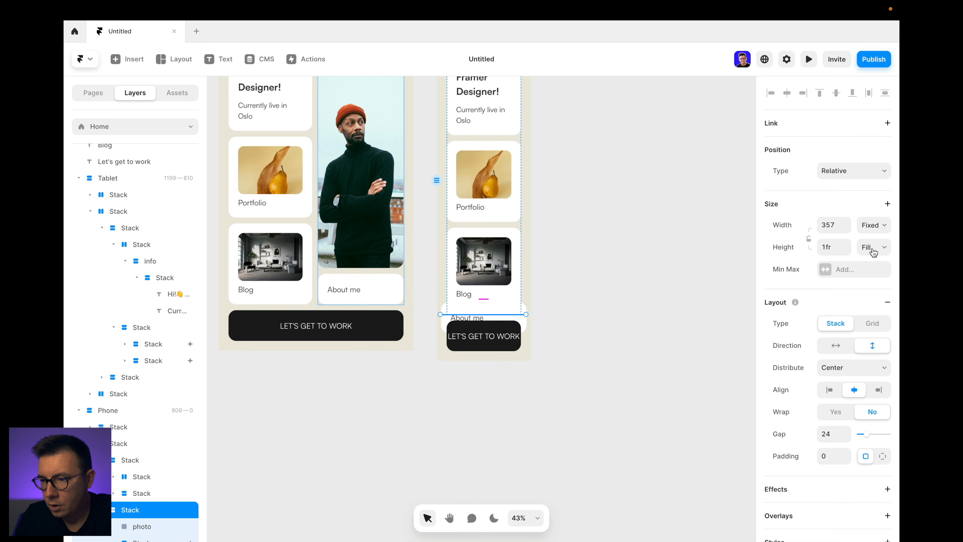
left_click(883, 247)
left_click(879, 261)
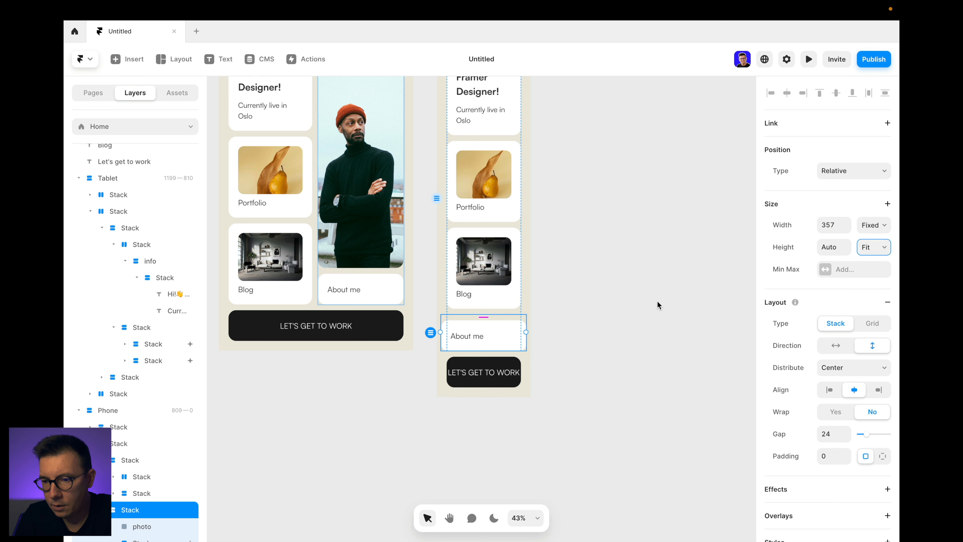
Step: Set the width of the phone stack holding the photo and About me card to Fill, and its photo's height to 200
left_click(879, 225)
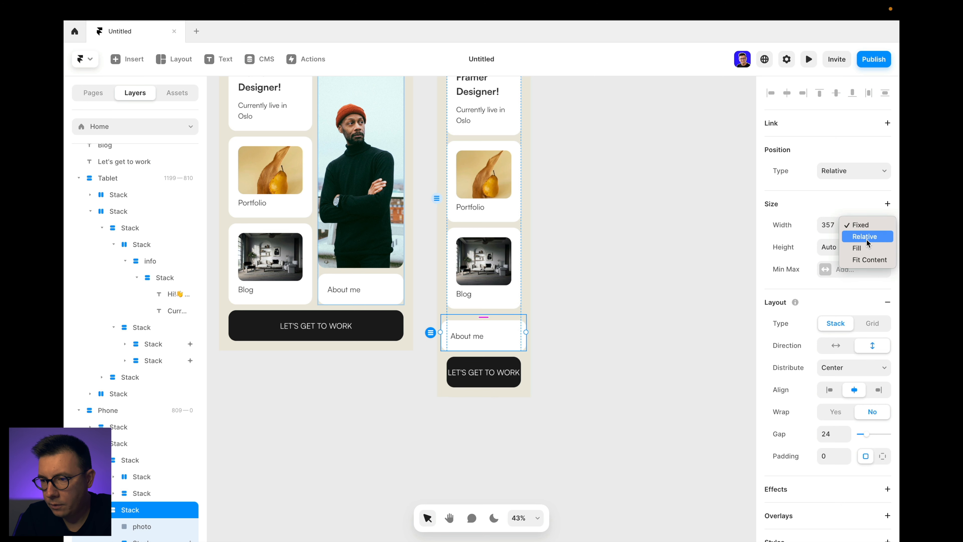
left_click(862, 248)
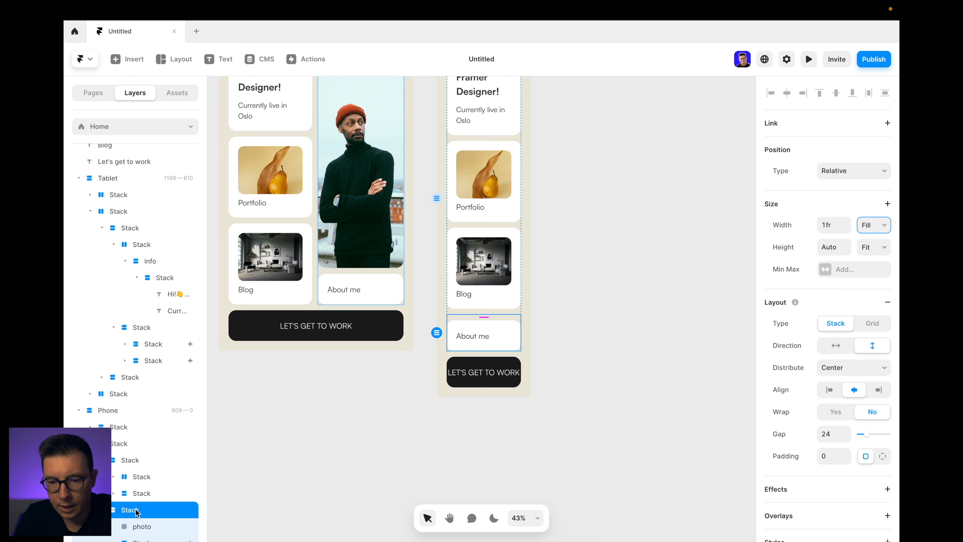
scroll(137, 512, "down", 2)
left_click(142, 494)
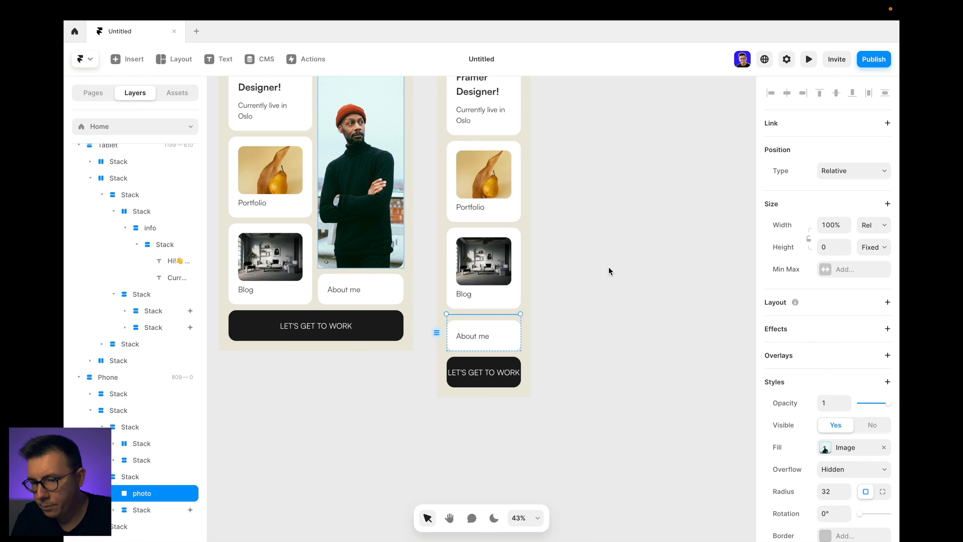
left_click(834, 247)
key("shift+Up")
key("shift+Down")
type("200")
key("Return")
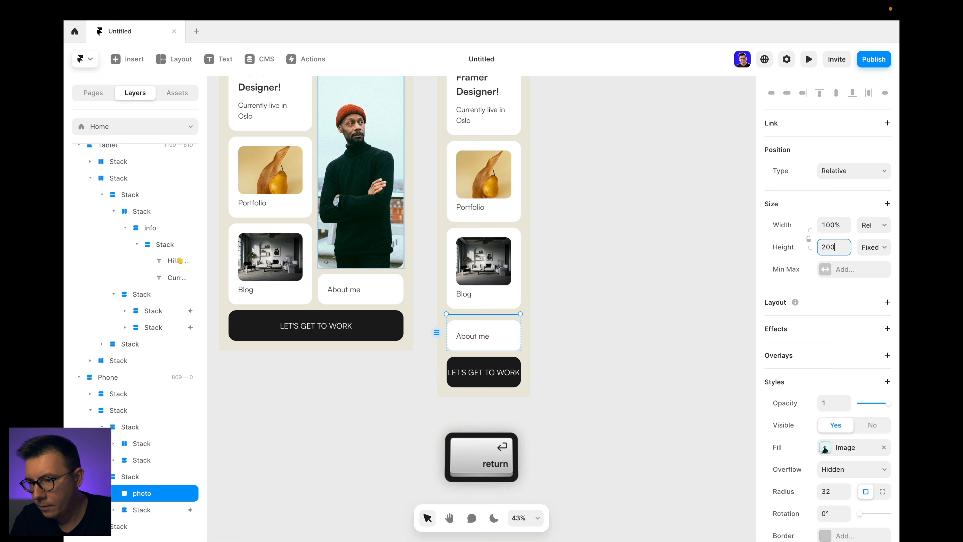
Step: Set the height of the phone stack holding the photo and the About me card to Fit Content
left_click(503, 318)
left_click(873, 247)
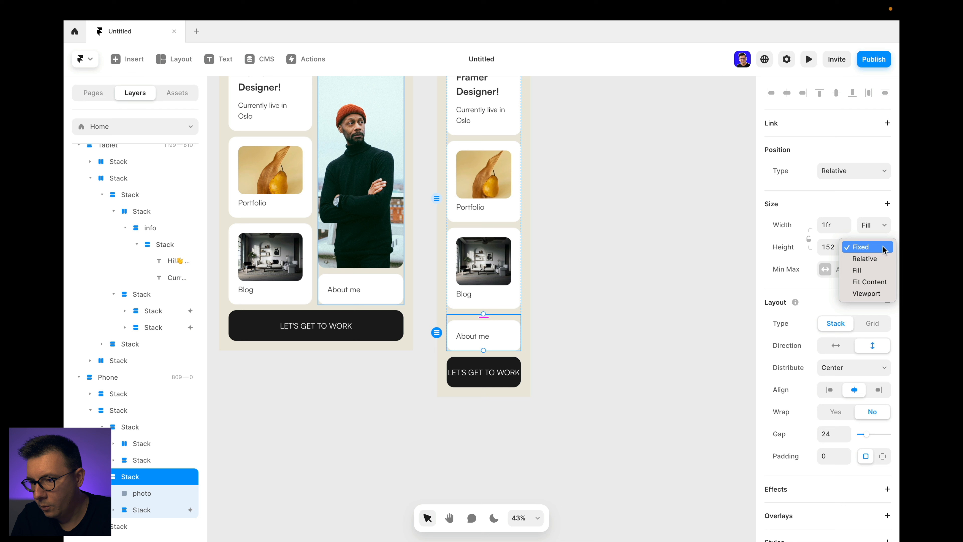
left_click(870, 281)
Step: Increase the height of the phone layout's photo to 360
left_click(498, 337)
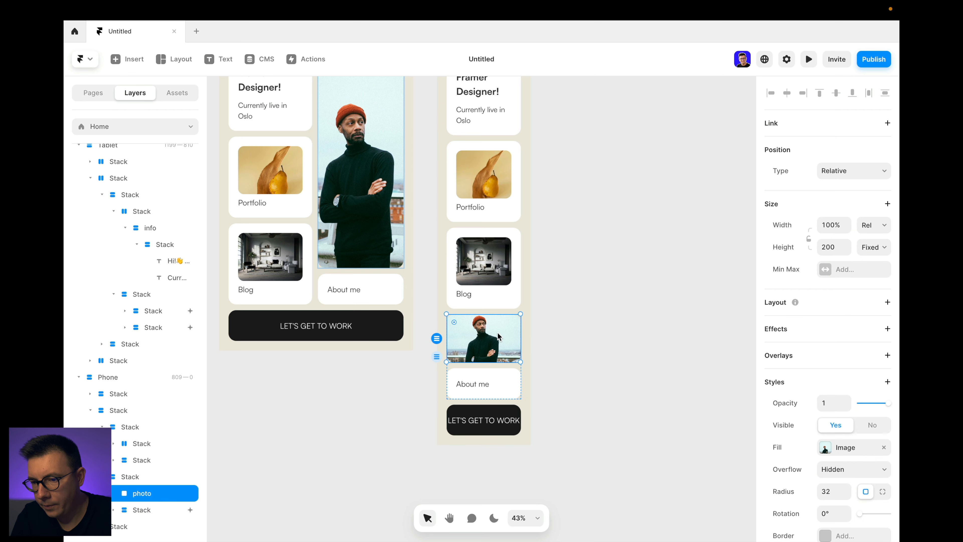
left_click(829, 245)
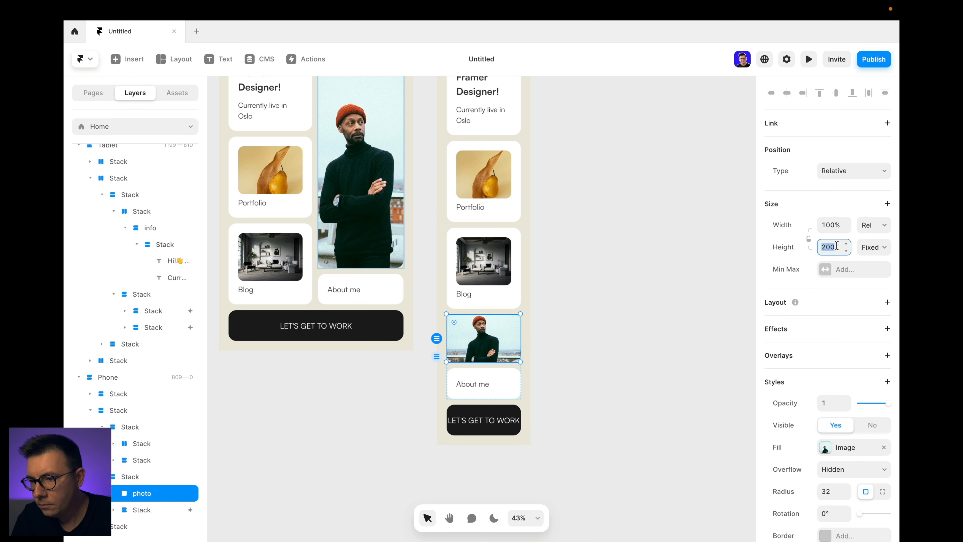
key("shift+Up")
key("shift+Up")
key("shift+Up")
key("shift+Up")
key("shift+Up")
key("shift+Up")
key("shift+Up")
key("shift+Up")
key("shift+Up")
key("shift+Up")
key("shift+Up")
key("shift+Up")
key("shift+Up")
key("shift+Up")
key("shift+Up")
key("shift+Up")
Step: Reduce the font size of the phone layout's "Let's get to work" text by 10 px
left_click(622, 357)
scroll(606, 356, "down", 1)
scroll(606, 357, "left", 1)
left_click(567, 369)
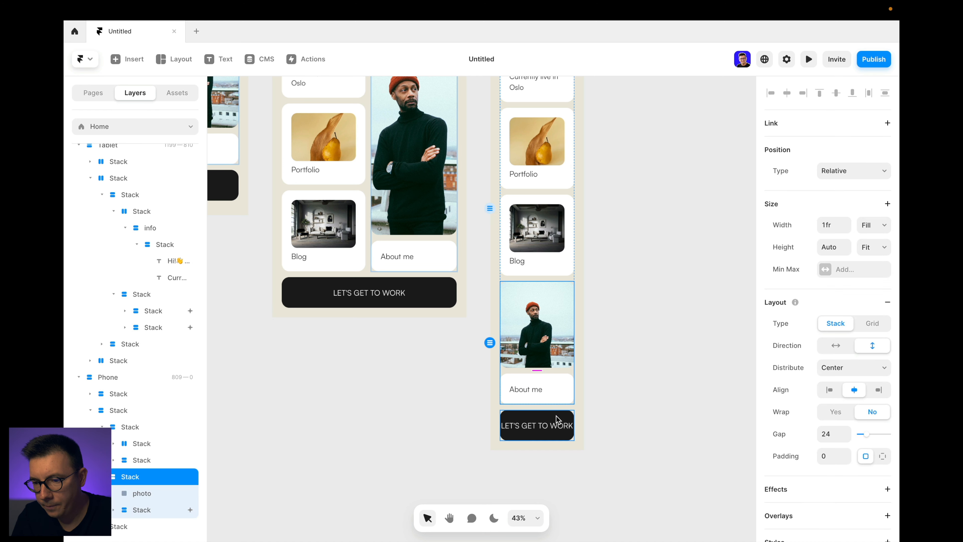
left_click(562, 423)
scroll(822, 421, "down", 5)
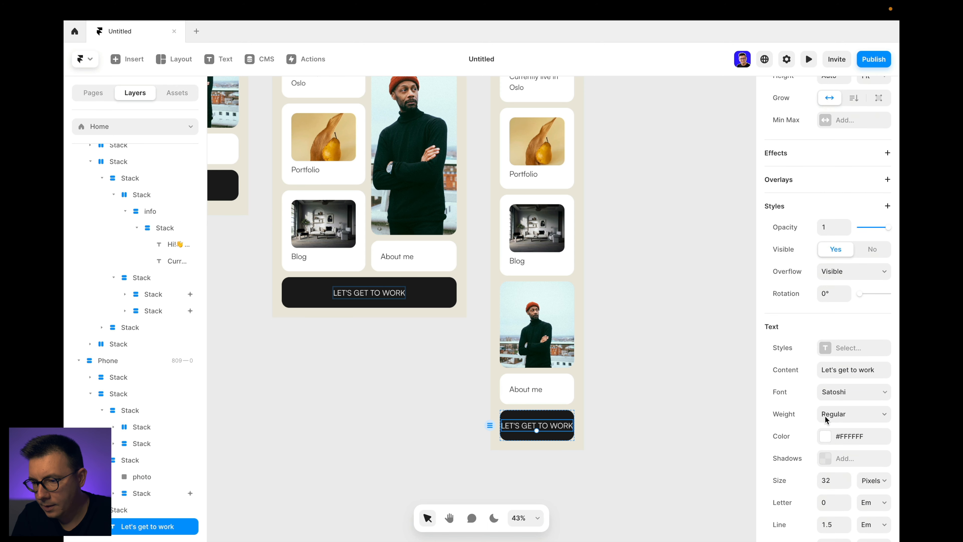
left_click(834, 480)
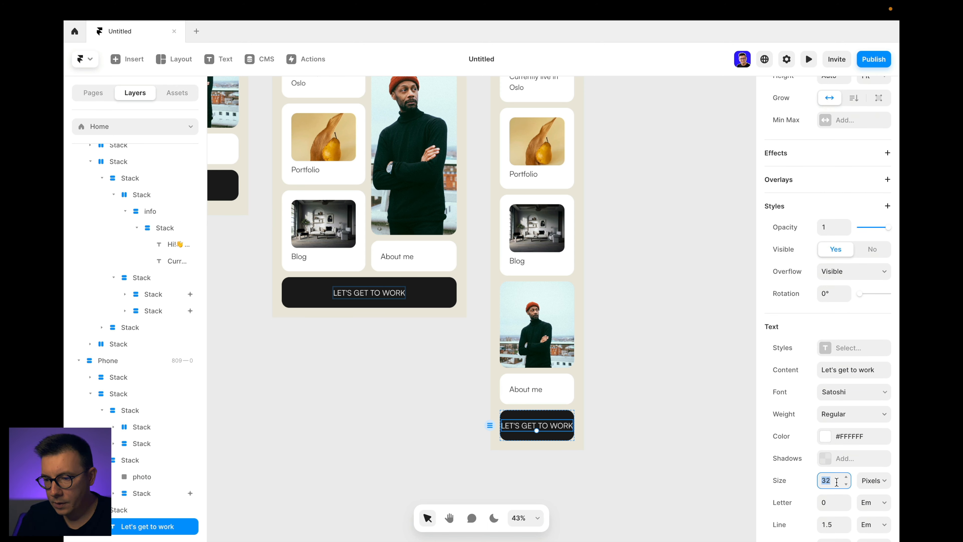
key("shift+Down")
Step: Move the phone layout's photo out of its stack onto the empty canvas beside the Phone breakpoint
scroll(542, 380, "up", 3)
left_click(543, 437)
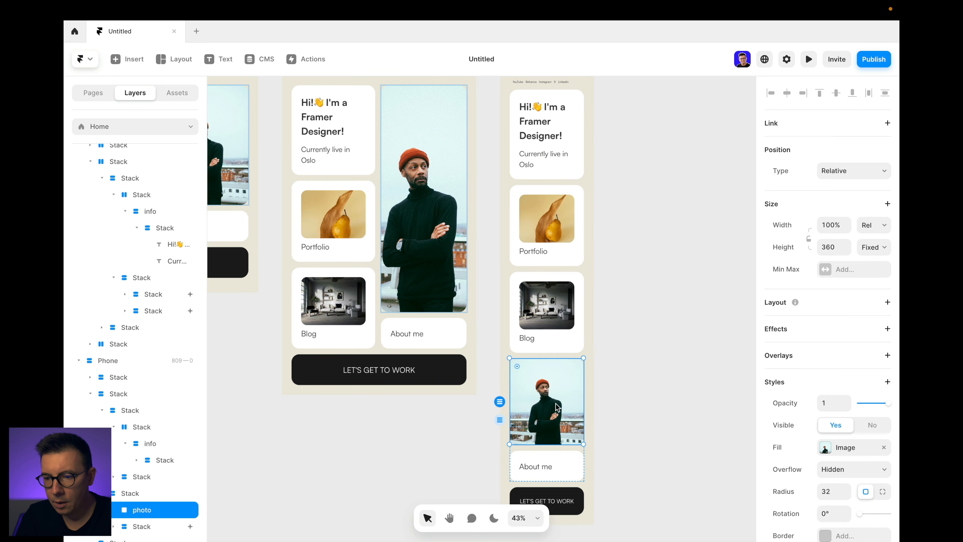
left_click_drag(543, 437, 649, 222)
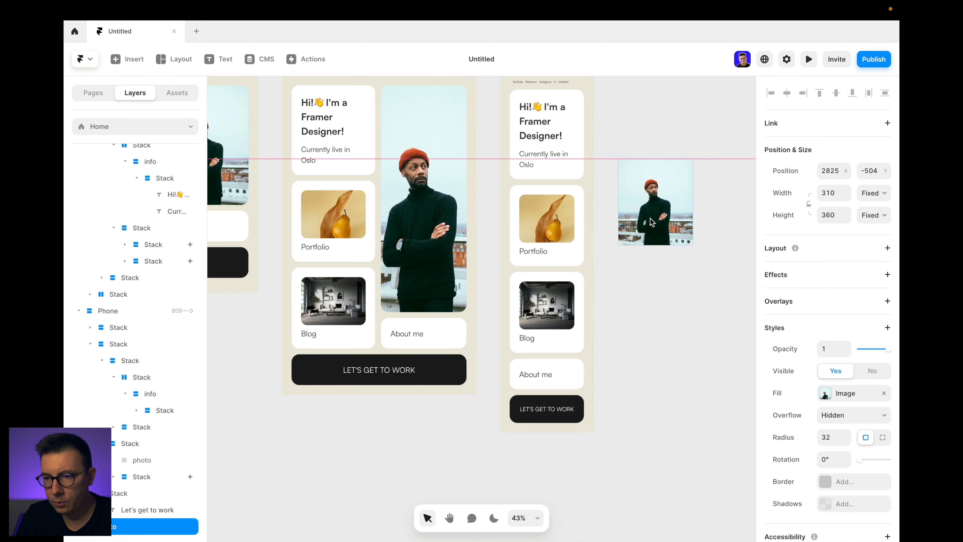
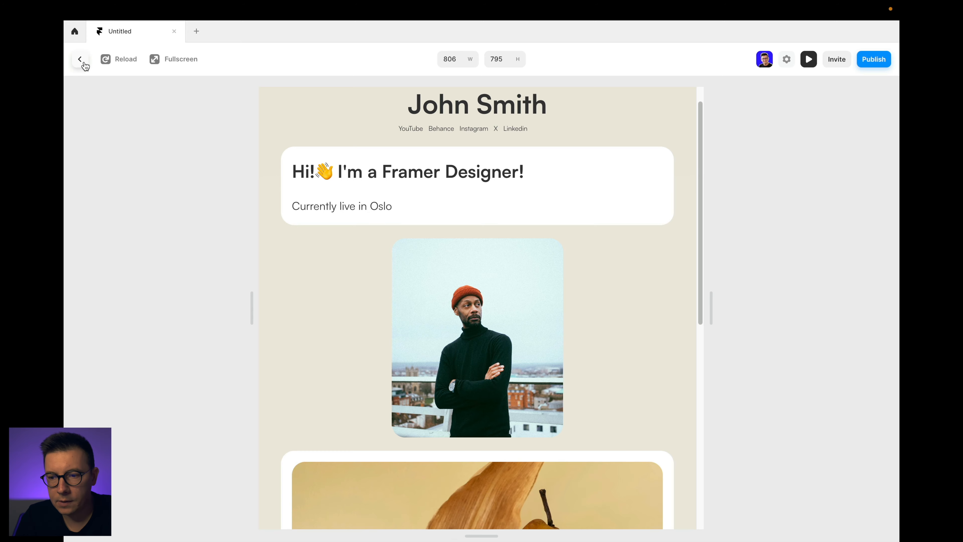
Step: Lock the aspect ratio of the phone layout's photo and set its width to Relative at 100%
left_click(638, 244)
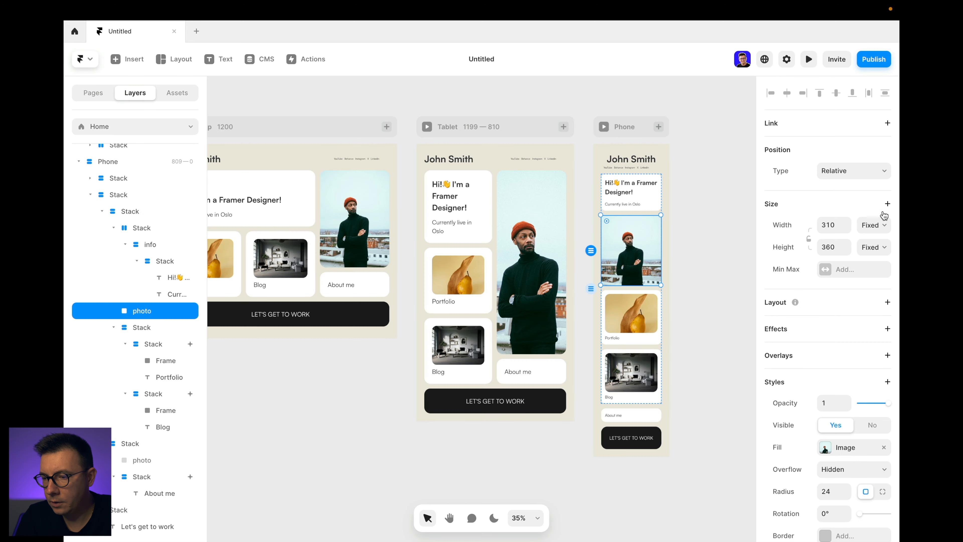
left_click(883, 226)
left_click(808, 237)
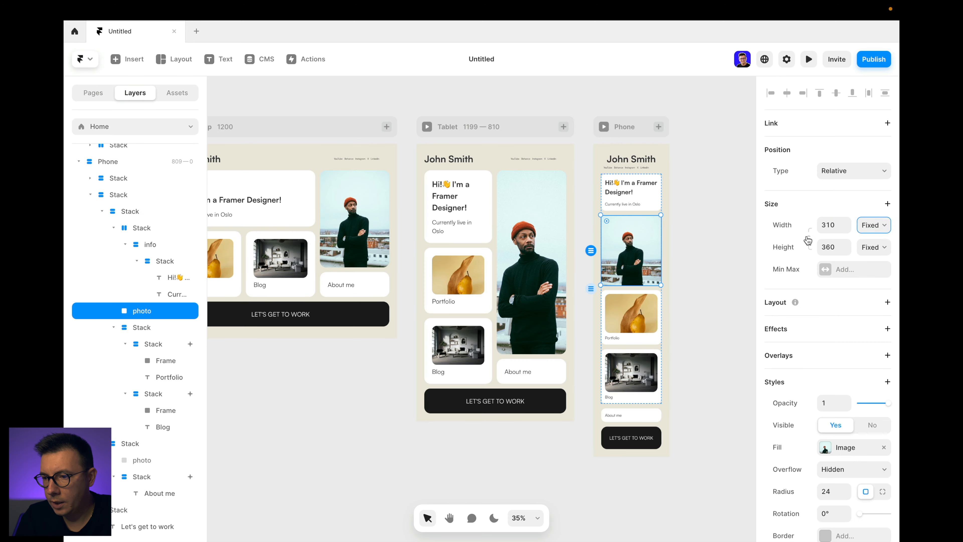
left_click(874, 225)
left_click(865, 240)
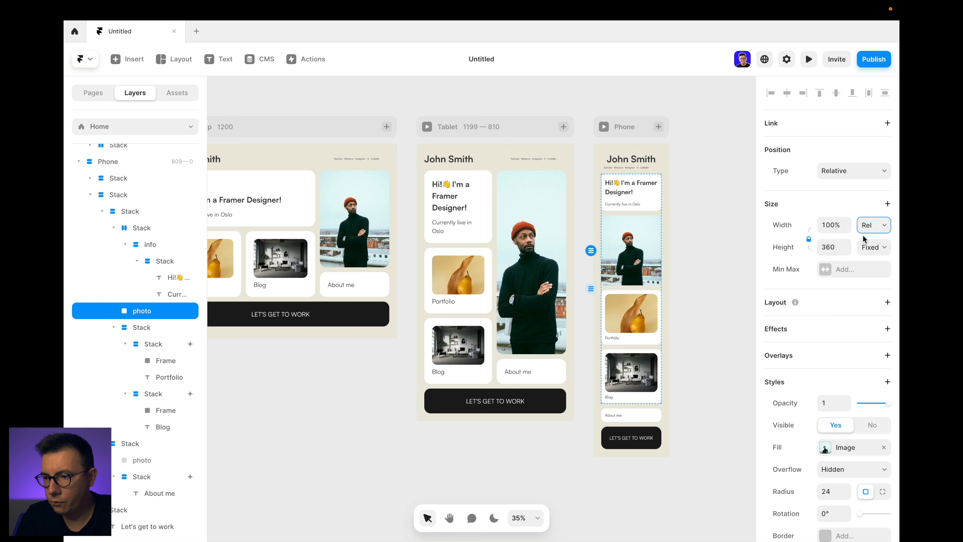
Step: Preview the page at a viewport width of 572 and look through the phone layout
left_click(809, 59)
left_click_drag(597, 314, 646, 295)
scroll(541, 337, "down", 7)
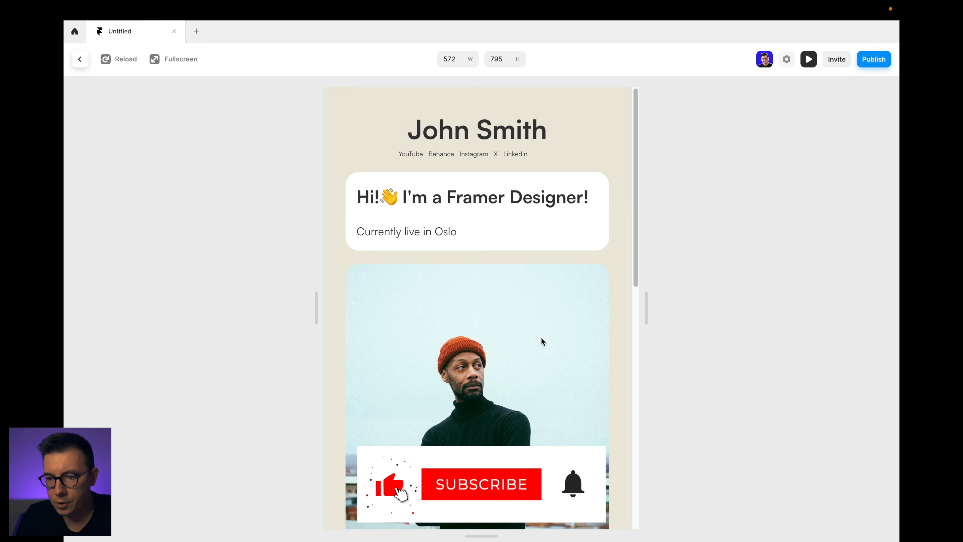
scroll(541, 338, "up", 5)
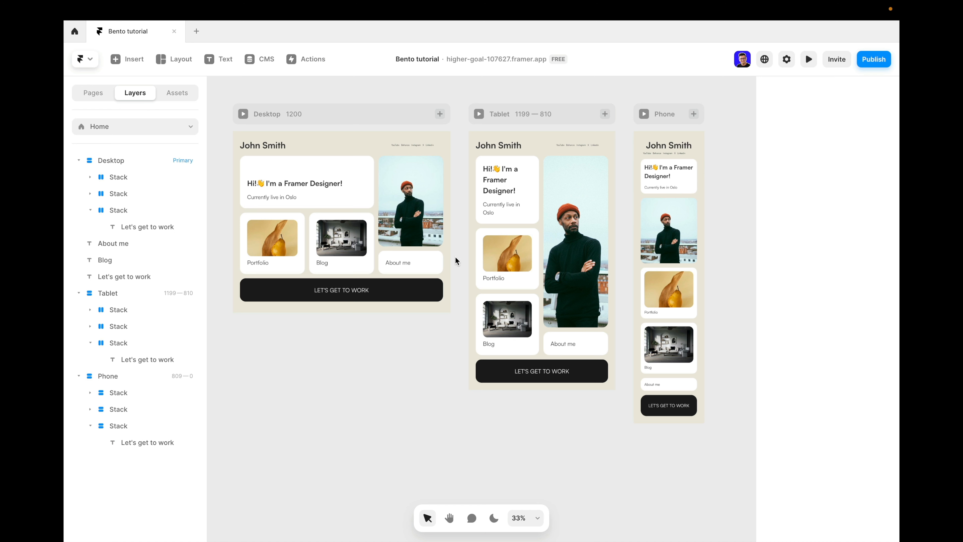
Step: Rename the desktop stack containing the "Let's get to work" text as button
left_click(384, 290)
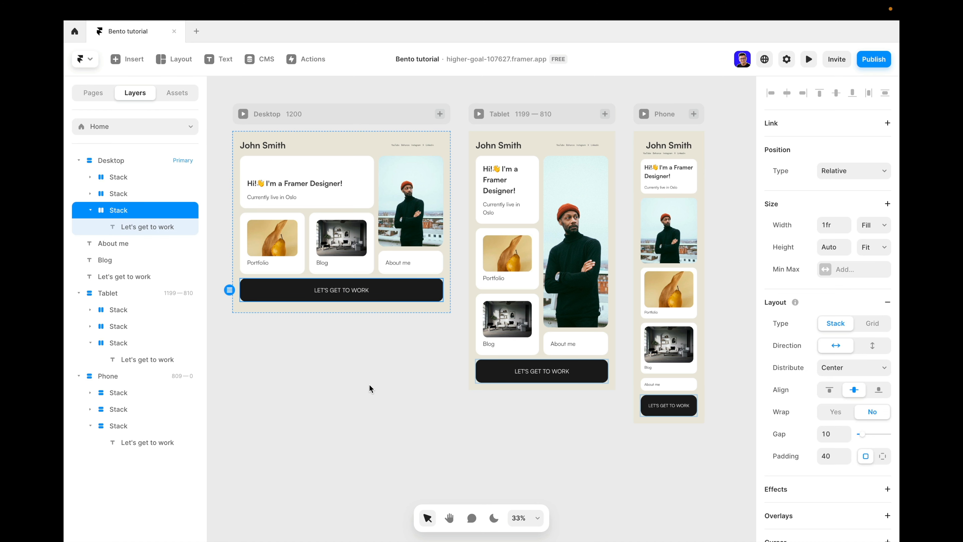
scroll(369, 389, "left", 1)
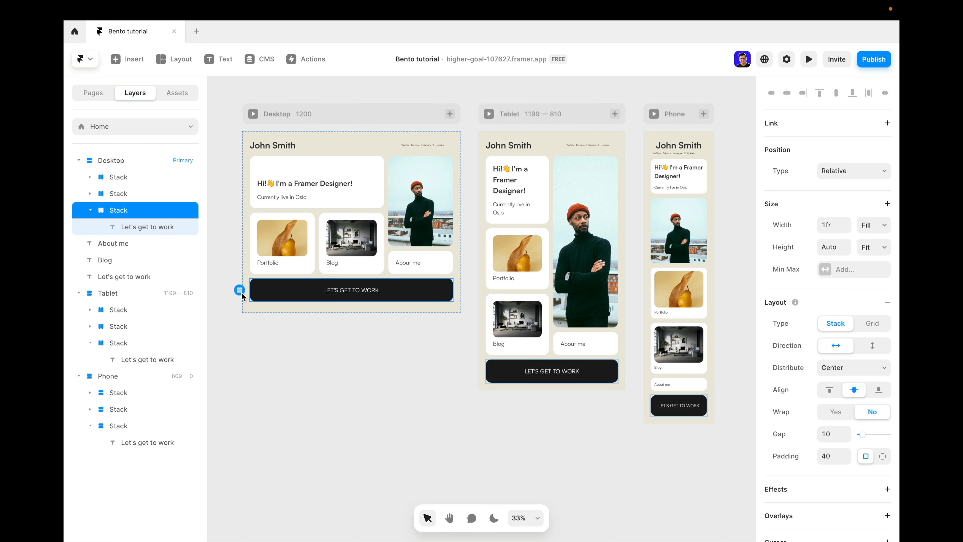
double_click(119, 209)
type("button")
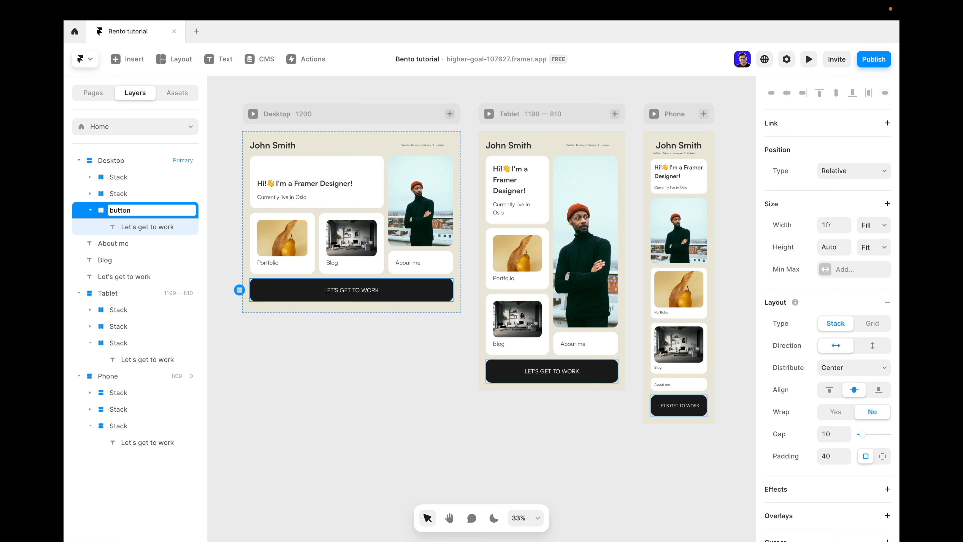
key("Return")
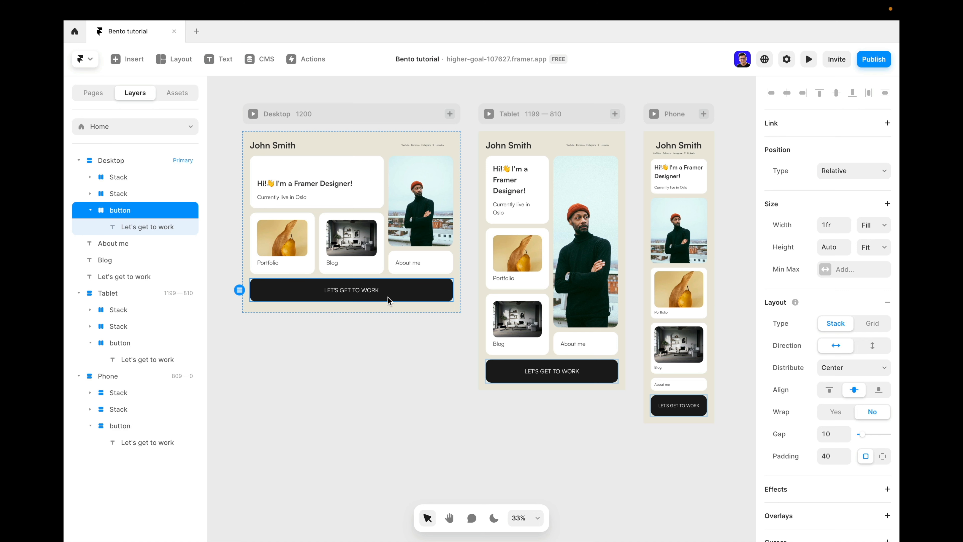
Step: Create a component named button from the desktop "Let's get to work" stack
right_click(402, 292)
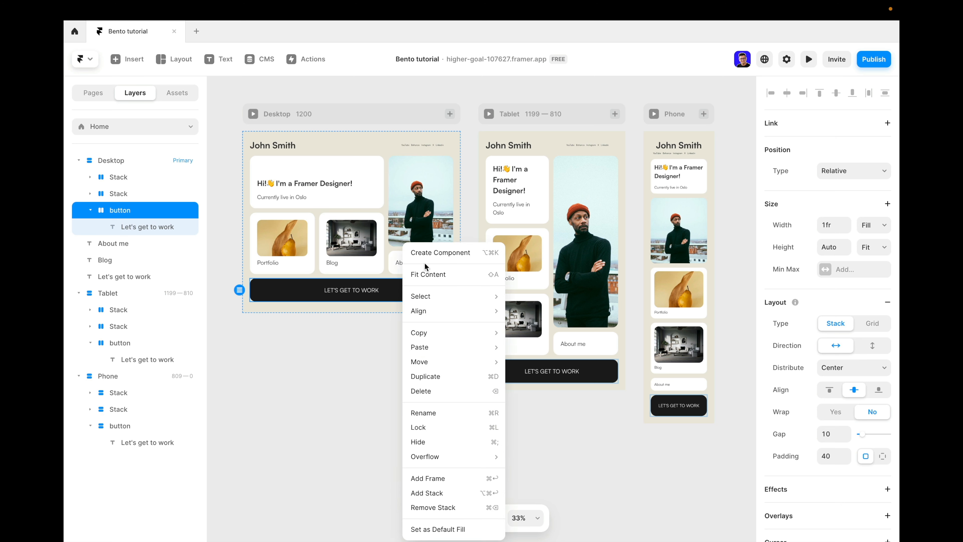
left_click(442, 258)
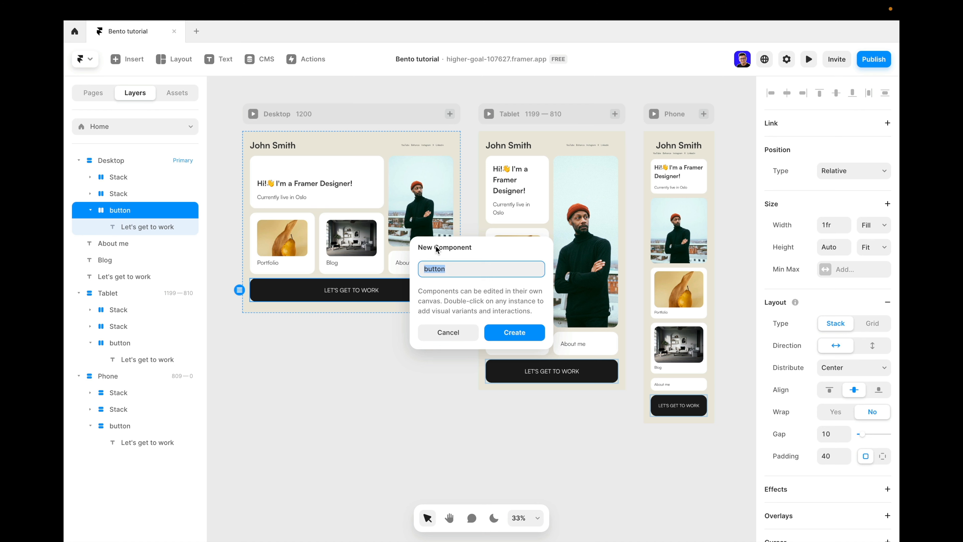
left_click(513, 333)
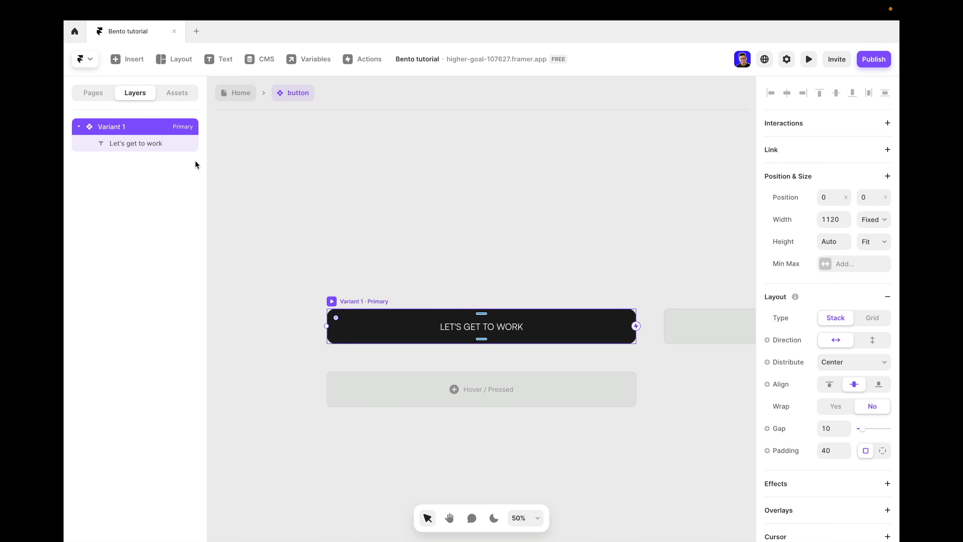
Step: Add a Hover variant to the button component's primary variant
scroll(471, 203, "down", 2)
scroll(471, 203, "right", 2)
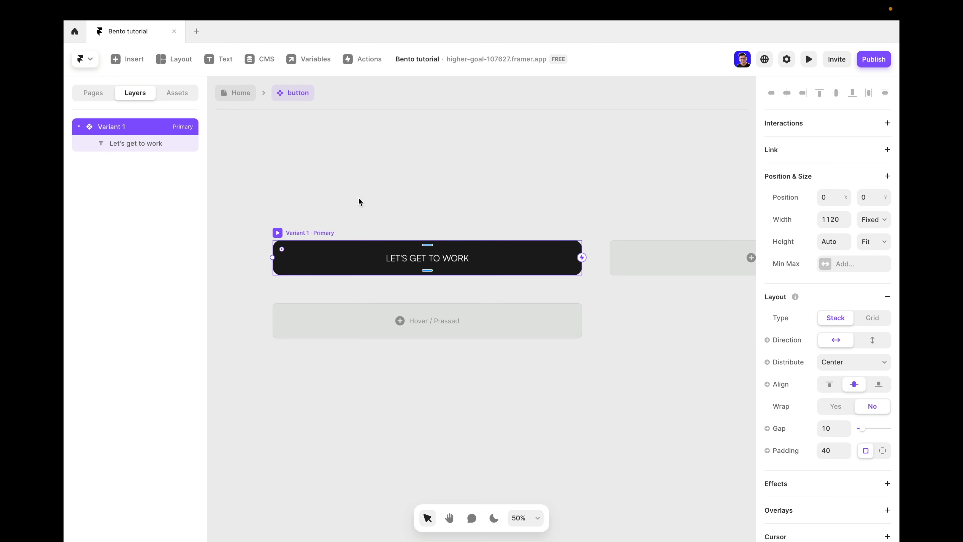
left_click(415, 318)
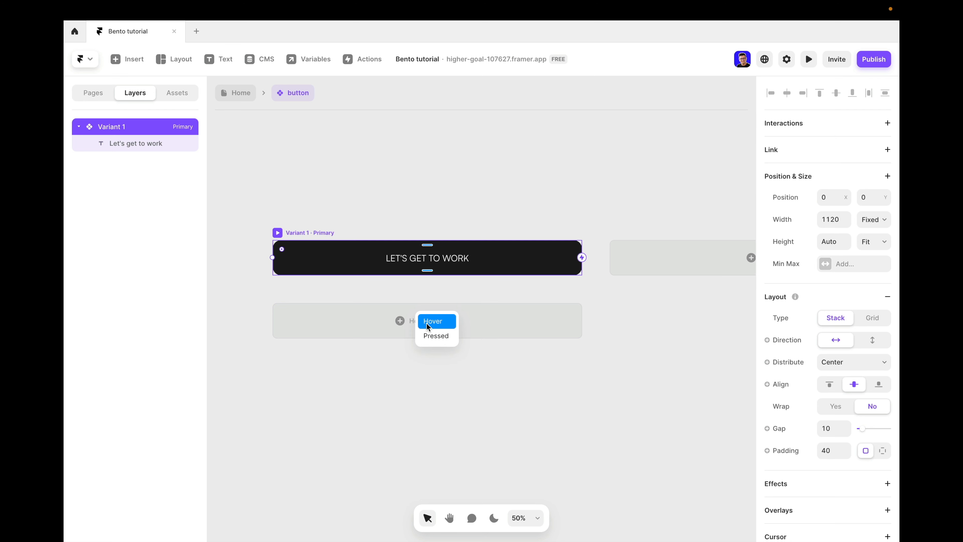
left_click(435, 322)
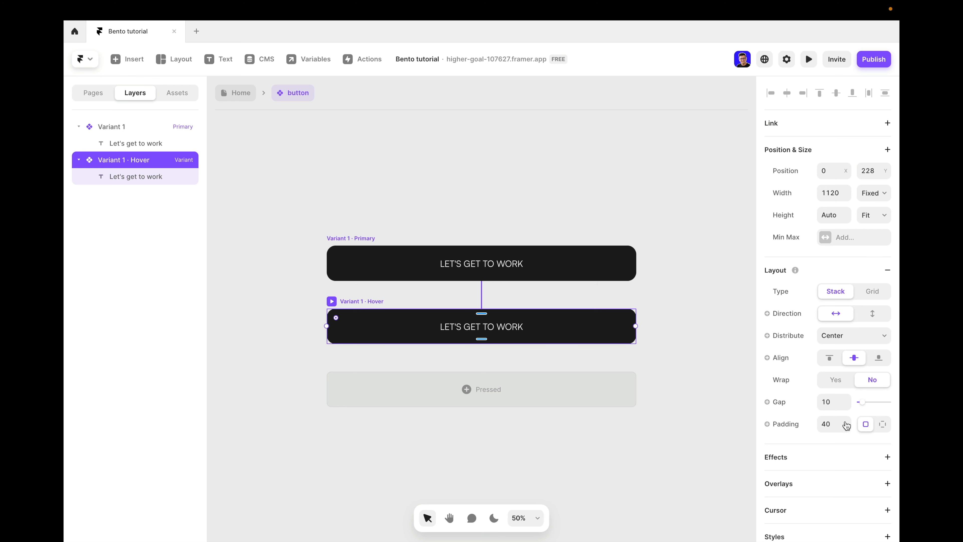
Step: Change the fill of the button's Hover variant to the blue #2041E6
scroll(844, 426, "down", 5)
left_click(825, 326)
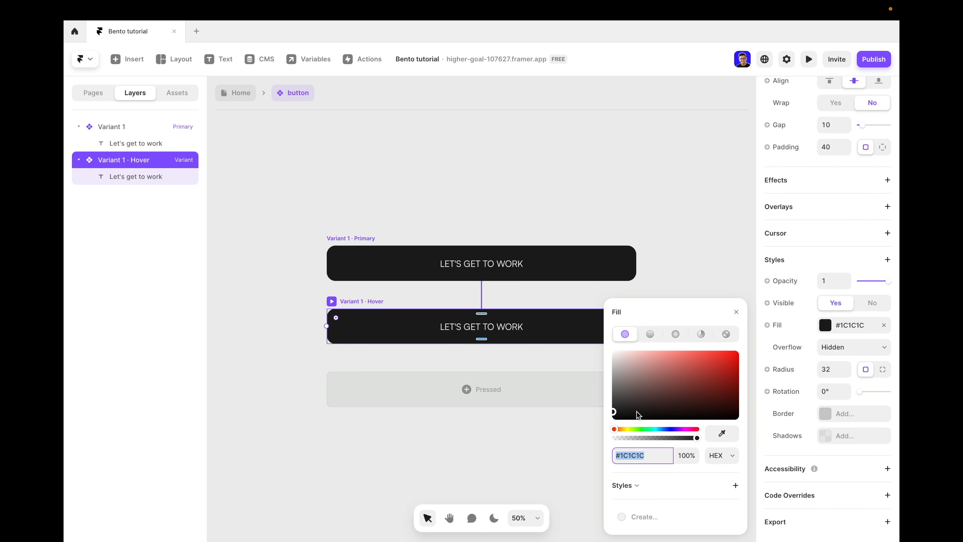
left_click(666, 429)
left_click(720, 358)
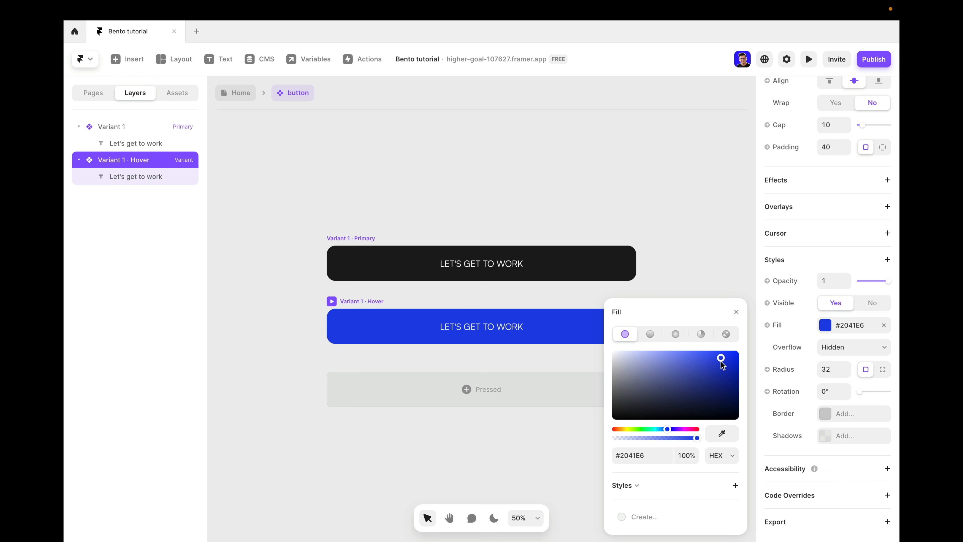
left_click(658, 215)
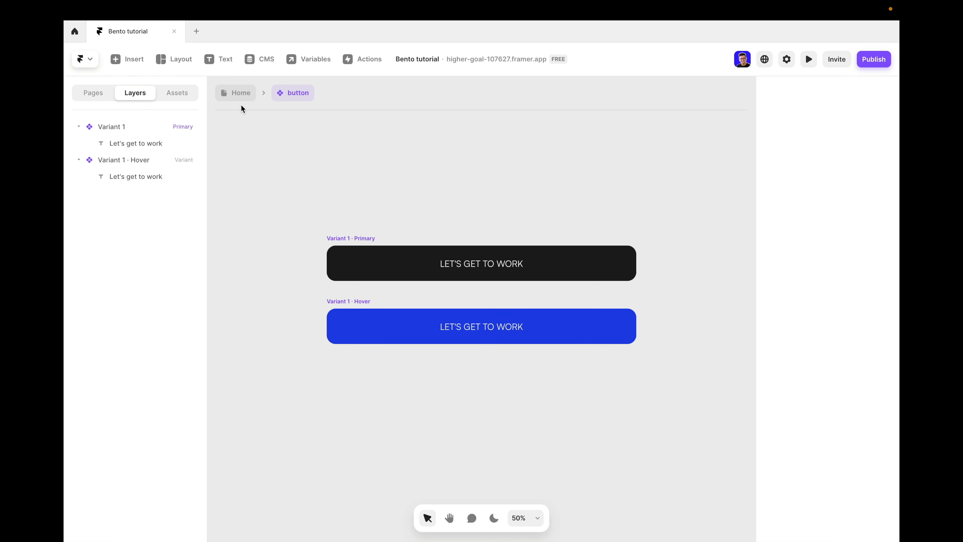
Step: Return to the Home page and examine the button in the Desktop, Tablet and Phone layouts
left_click(241, 93)
left_click(398, 372)
scroll(398, 373, "down", 1)
scroll(398, 372, "right", 1)
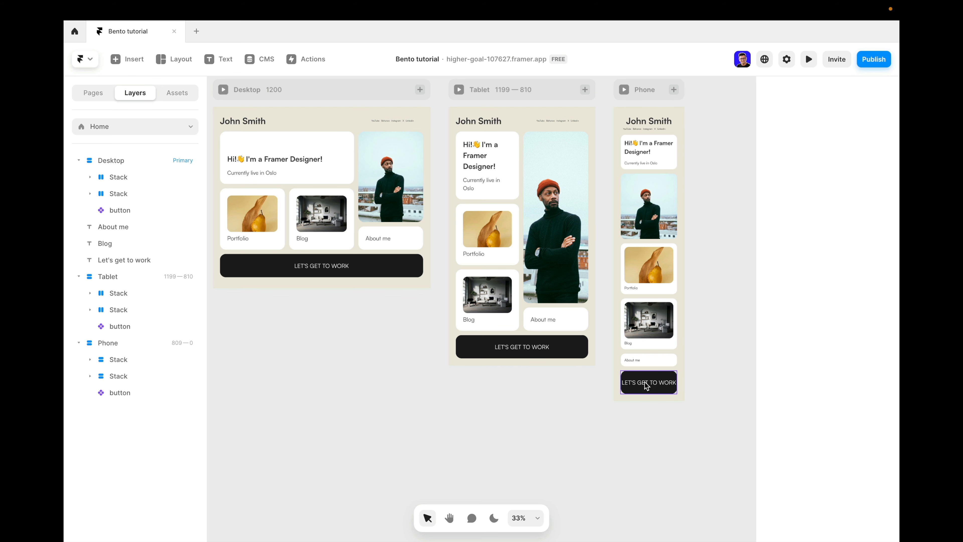
scroll(499, 281, "left", 3)
scroll(499, 281, "up", 2)
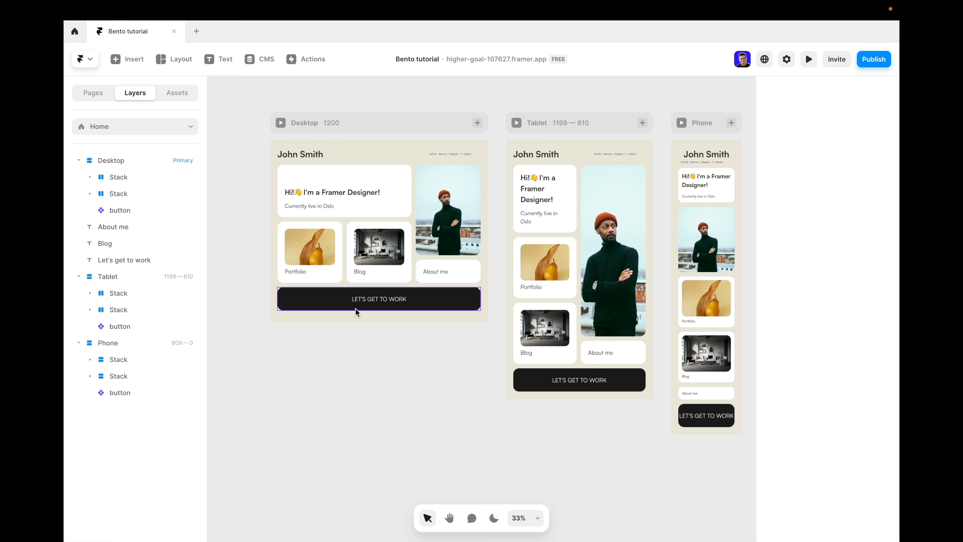
scroll(434, 310, "down", 2)
scroll(435, 310, "right", 3)
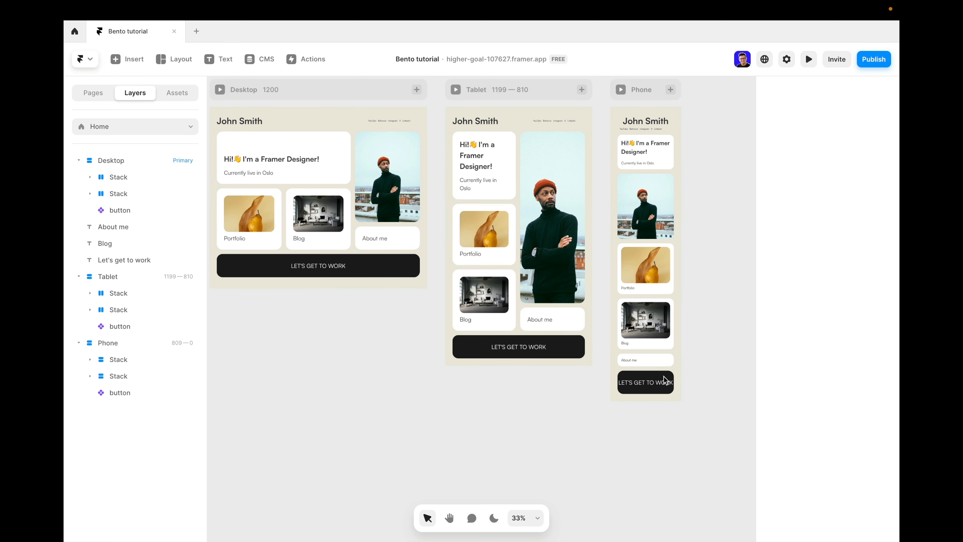
scroll(645, 384, "up", 2)
scroll(645, 384, "left", 2)
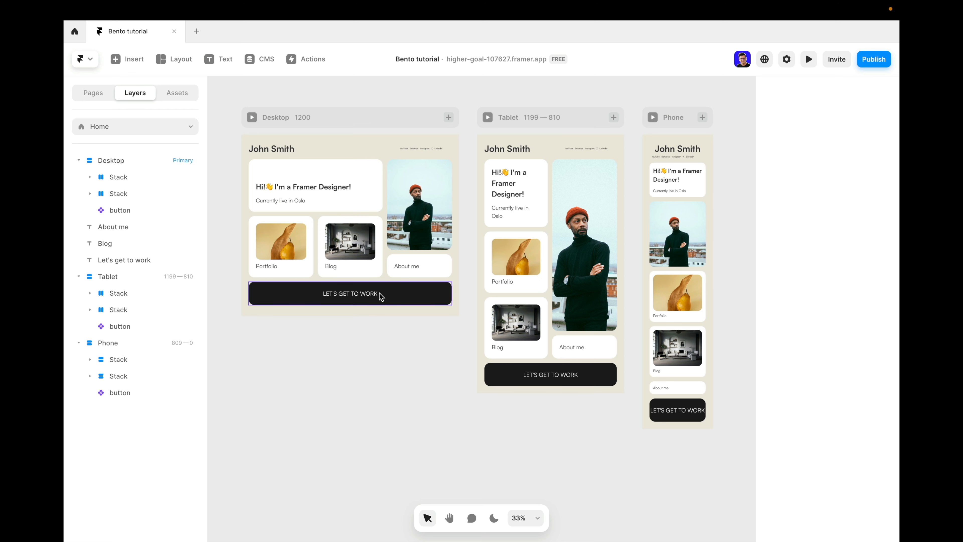
Step: Add a second variant beside the button component's primary variant and set its width to 320
double_click(396, 298)
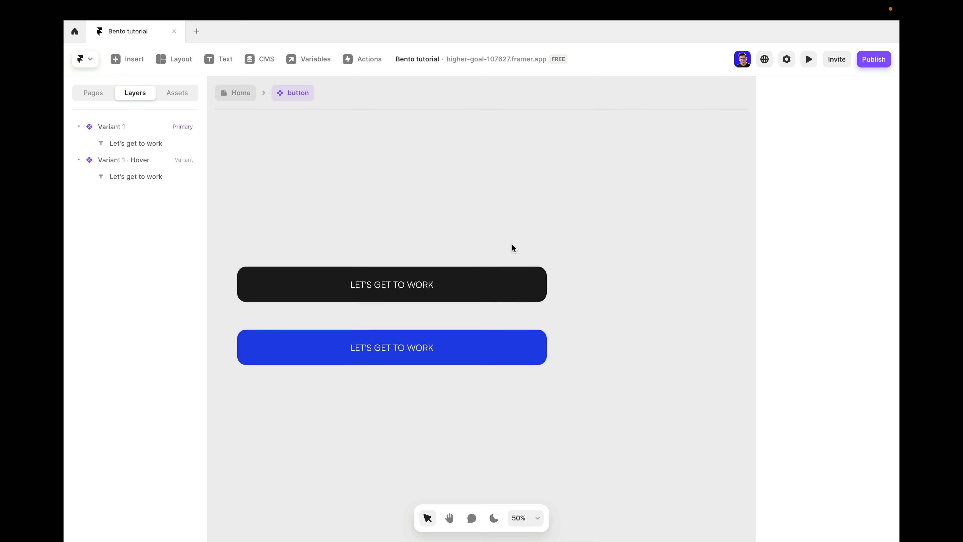
left_click(387, 253)
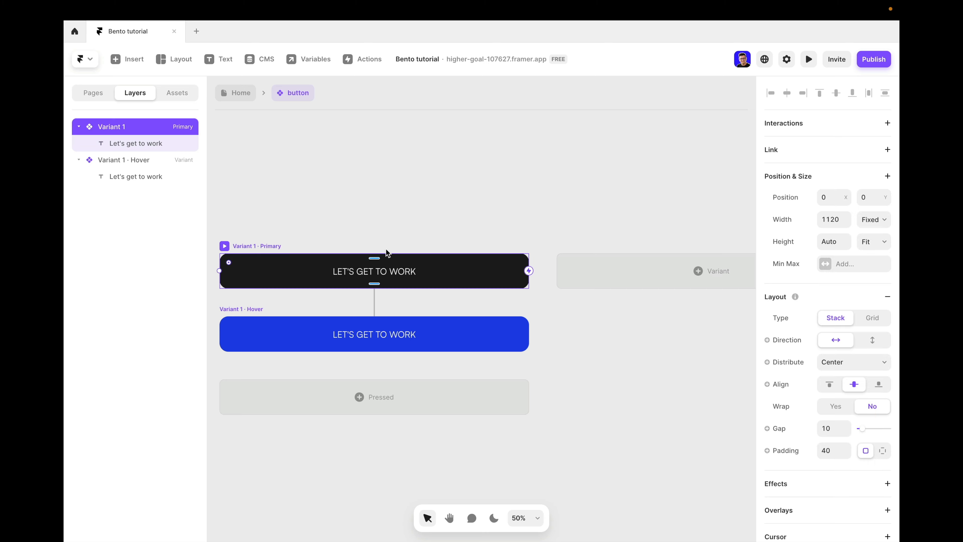
left_click(690, 272)
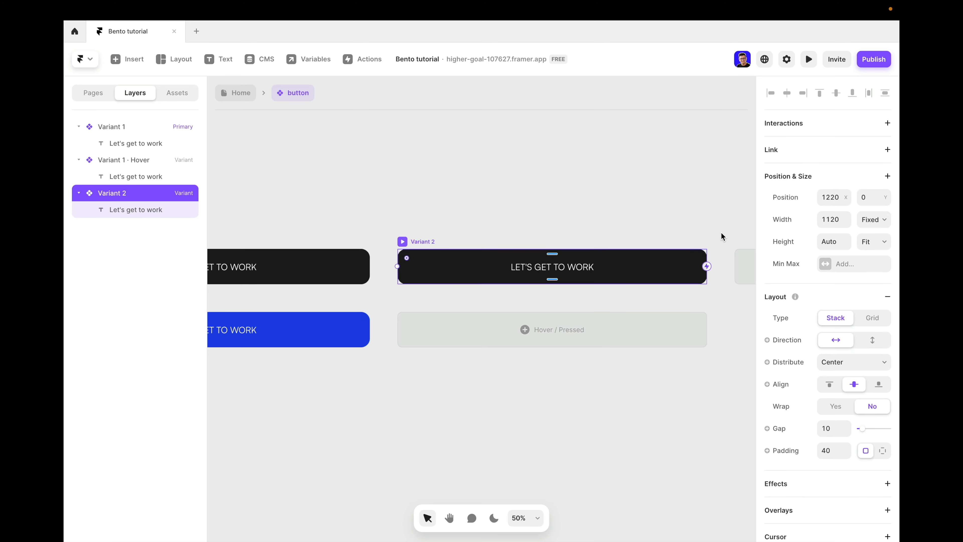
left_click(839, 219)
type("3")
key("Return")
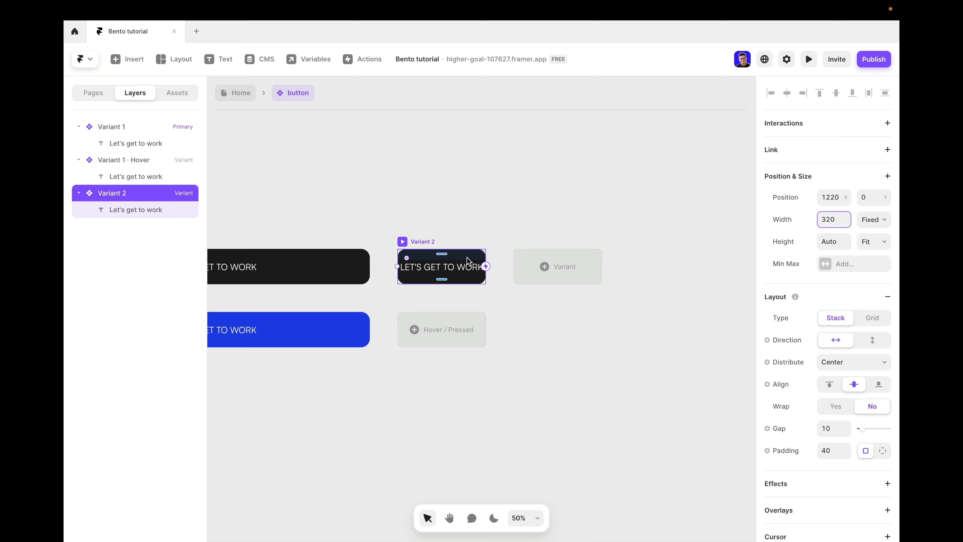
Step: Set the size of the "Let's get to work" text in Variant 2 to 24 pixels
scroll(818, 418, "down", 2)
scroll(817, 416, "down", 1)
left_click(463, 268)
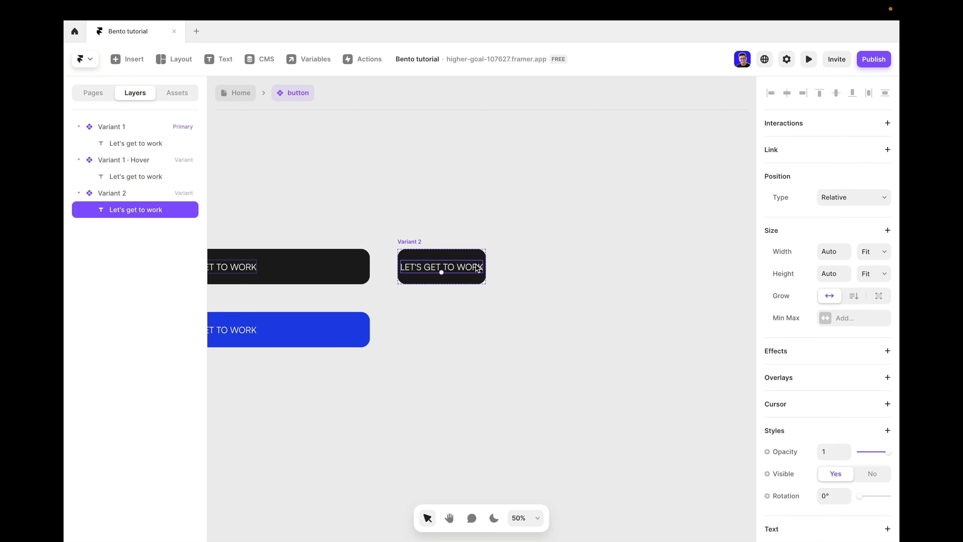
scroll(819, 463, "down", 5)
scroll(823, 466, "down", 6)
left_click(834, 417)
type("24")
key("Return")
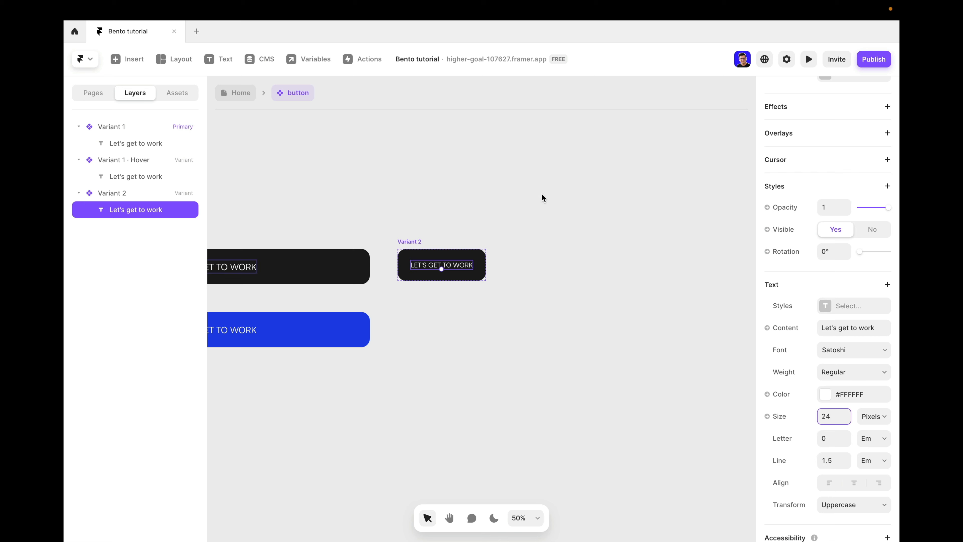
left_click(547, 198)
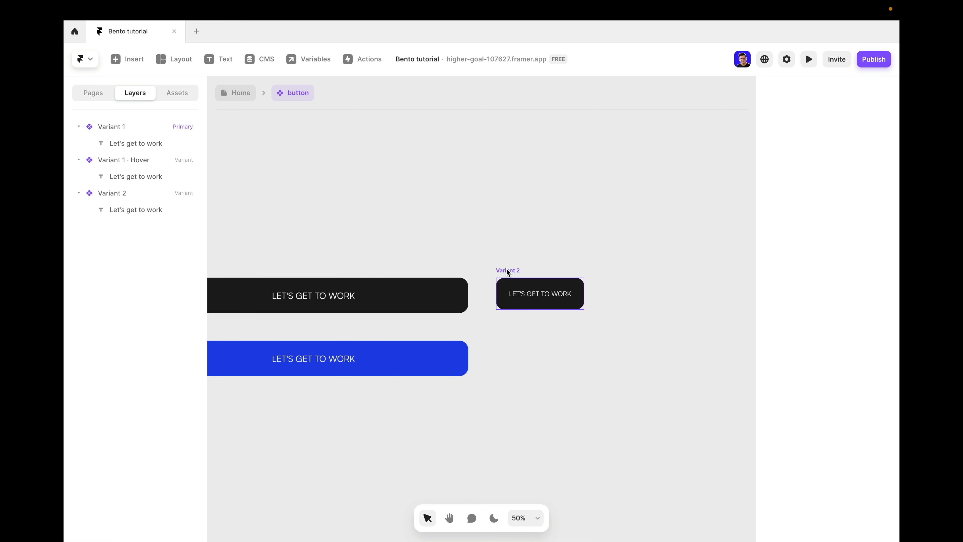
Step: Rename Variant 2 of the button component as mobile
left_click(536, 291)
double_click(119, 192)
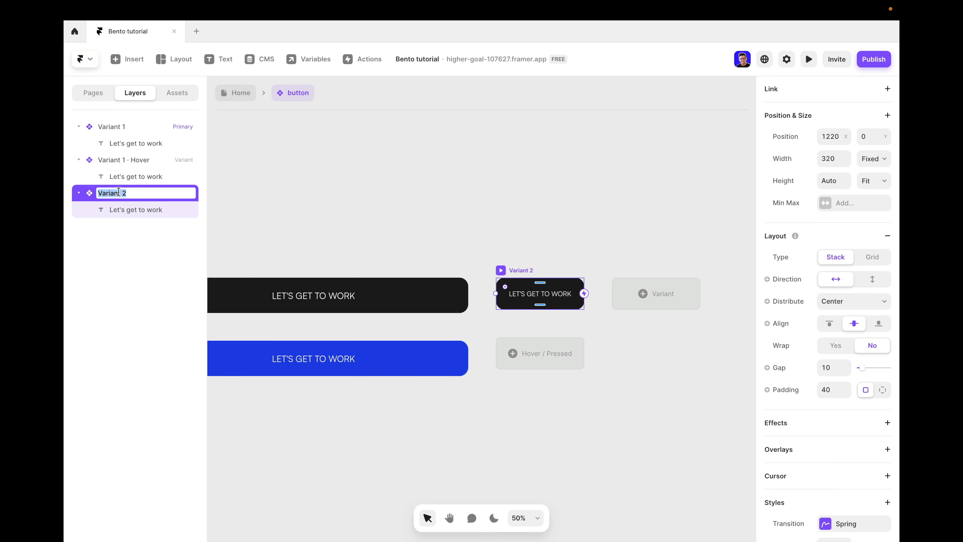
type("mobile")
left_click(453, 135)
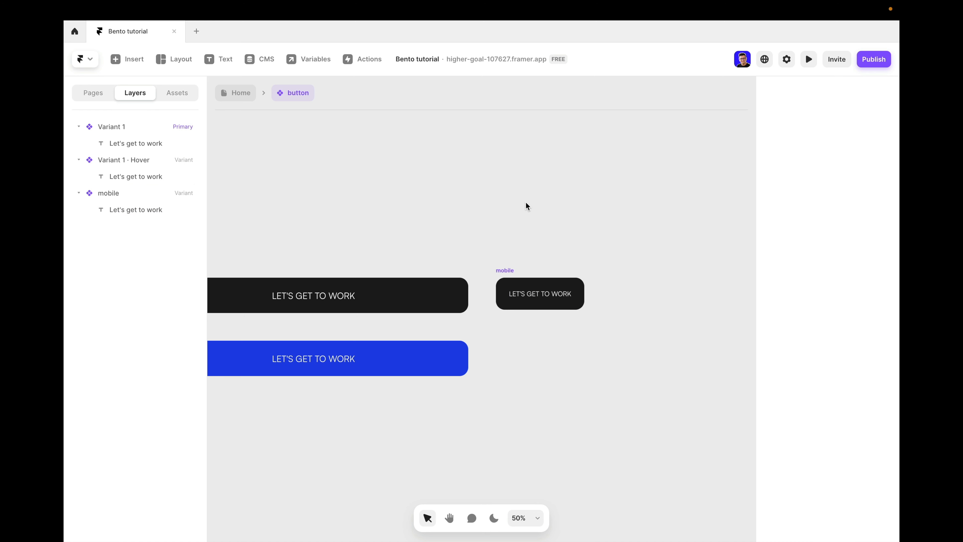
Step: Add a Pressed variant to the button component's mobile variant
scroll(525, 202, "left", 2)
scroll(525, 202, "down", 2)
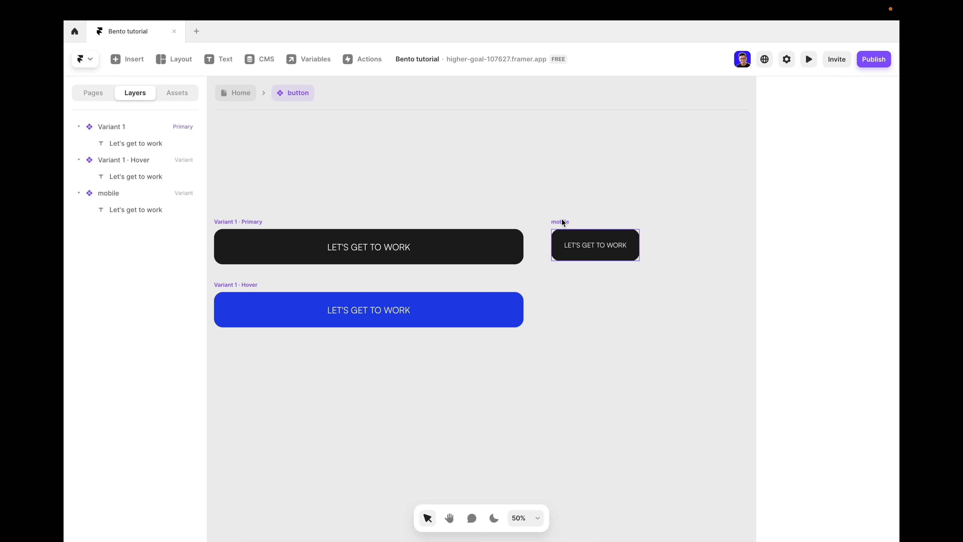
left_click(563, 223)
left_click(599, 305)
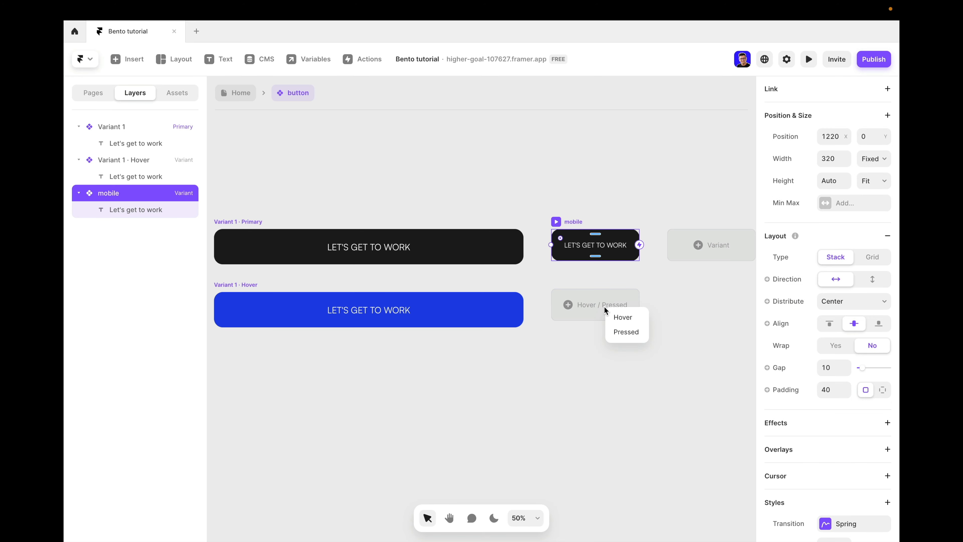
left_click(625, 332)
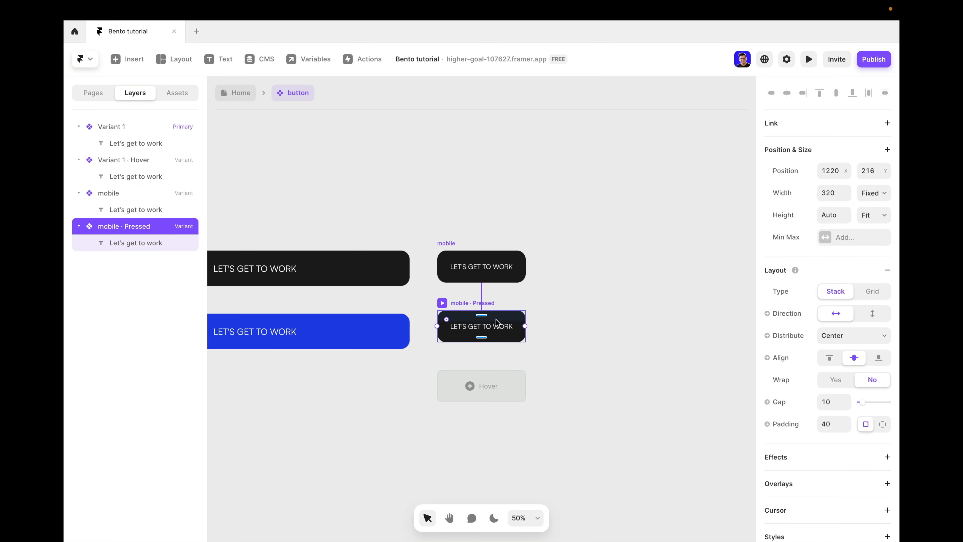
left_click(613, 317)
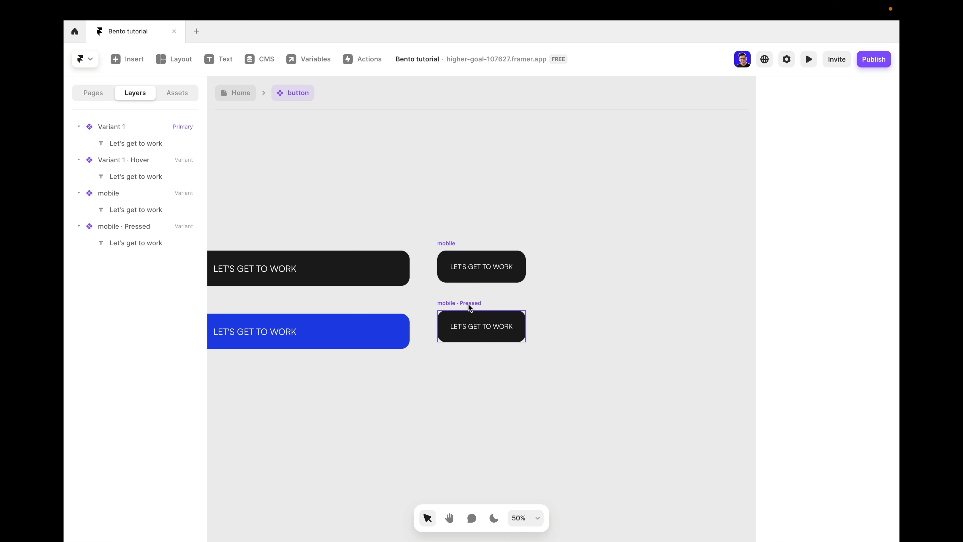
Step: Fill the mobile Pressed variant with the blue sampled from the primary variant's Hover state
left_click(470, 306)
scroll(770, 438, "down", 1)
scroll(770, 439, "down", 7)
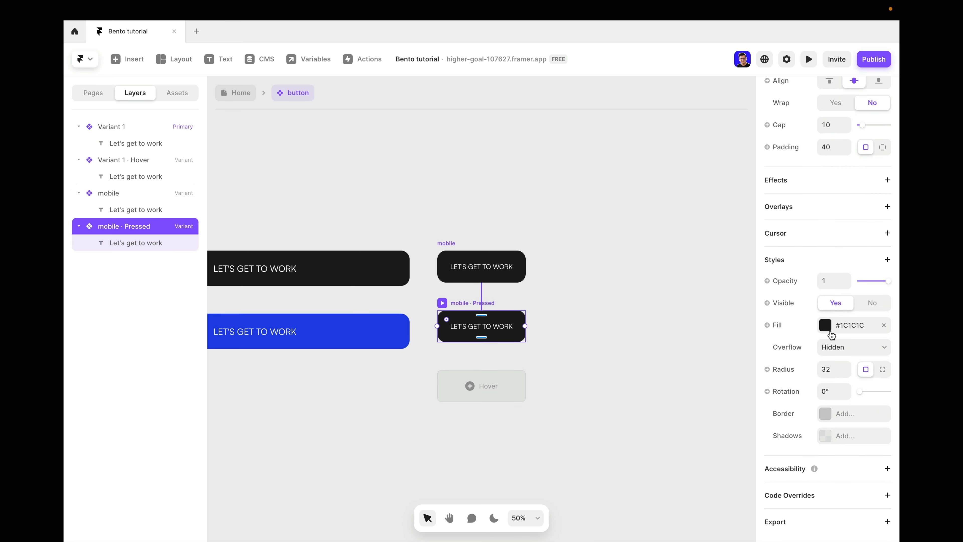
left_click(827, 325)
left_click(664, 429)
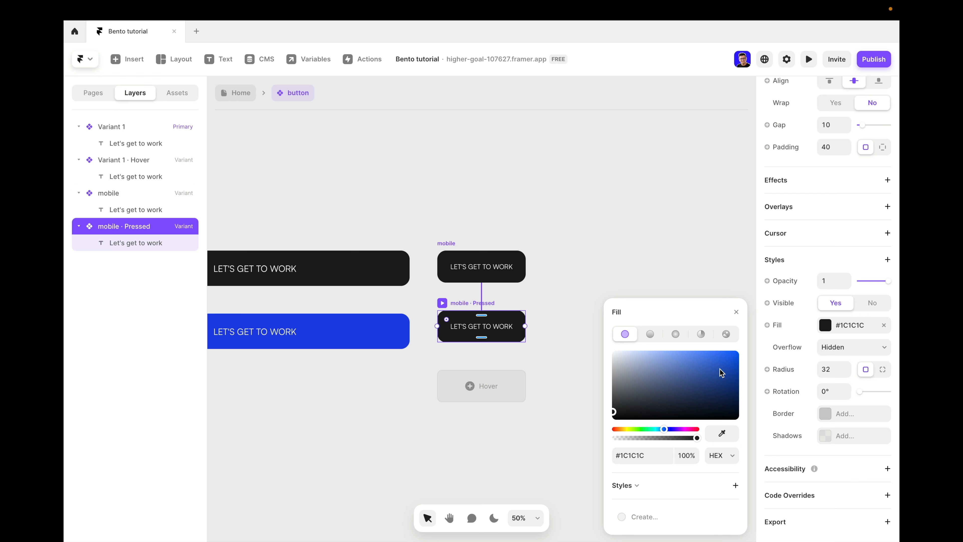
left_click(726, 361)
left_click(722, 433)
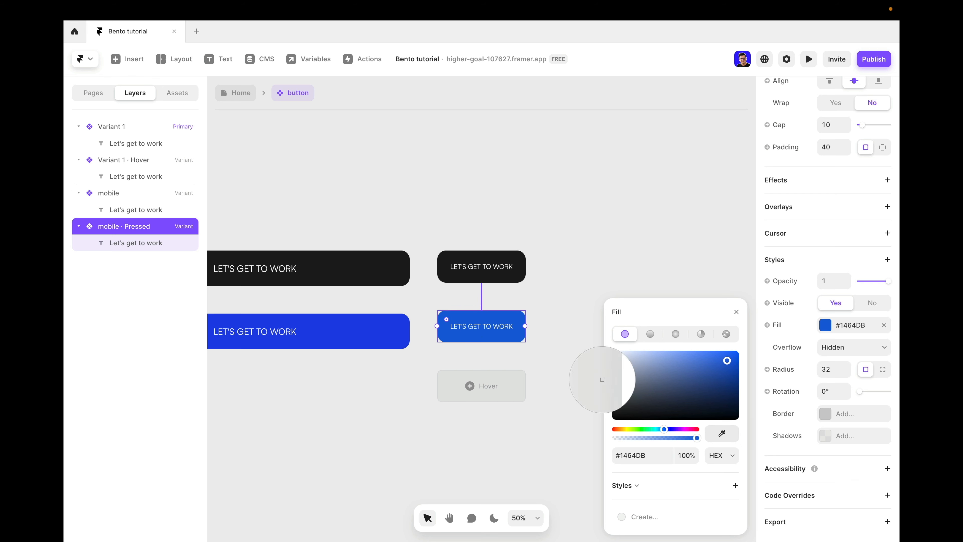
left_click(391, 338)
left_click(631, 226)
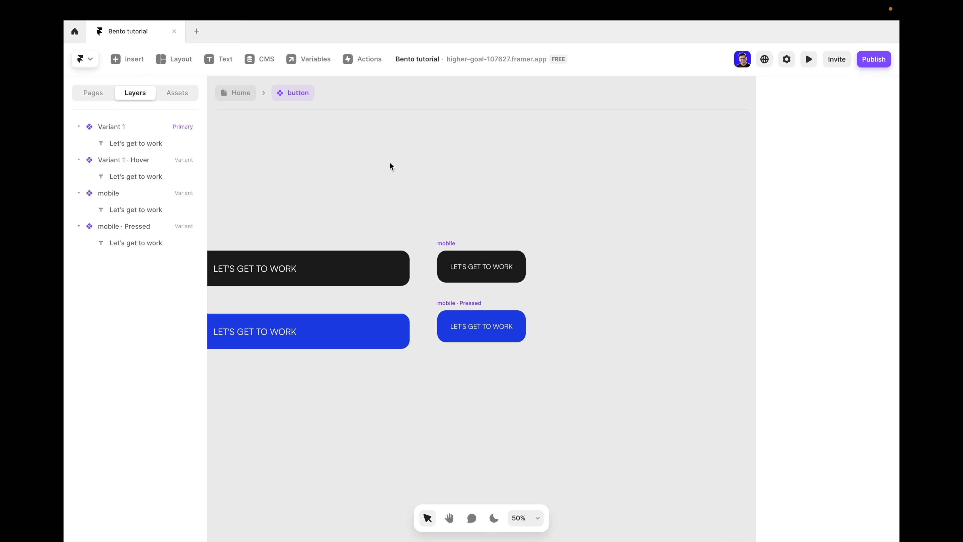
Step: Return to the Home page and switch the Phone layout's button to the mobile variant
left_click(236, 97)
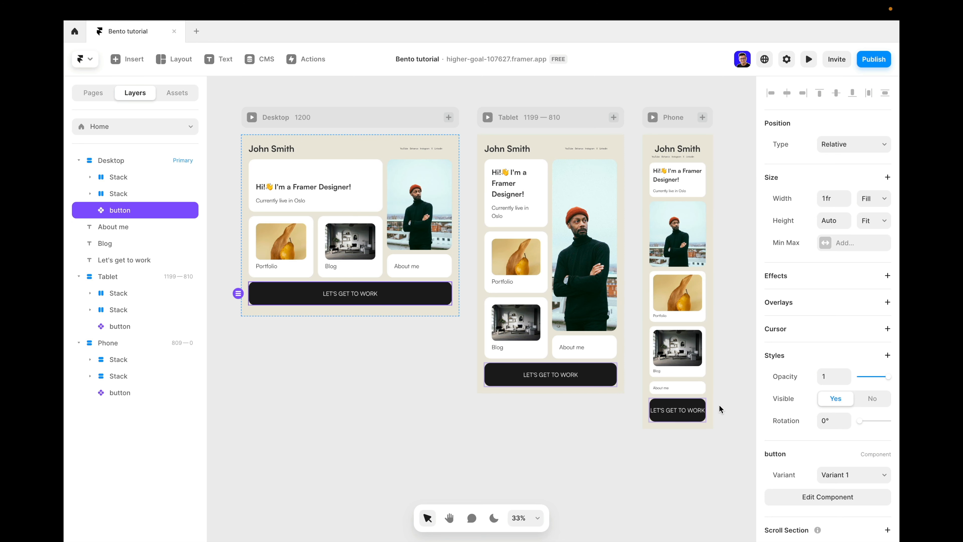
left_click(693, 408)
left_click(694, 408)
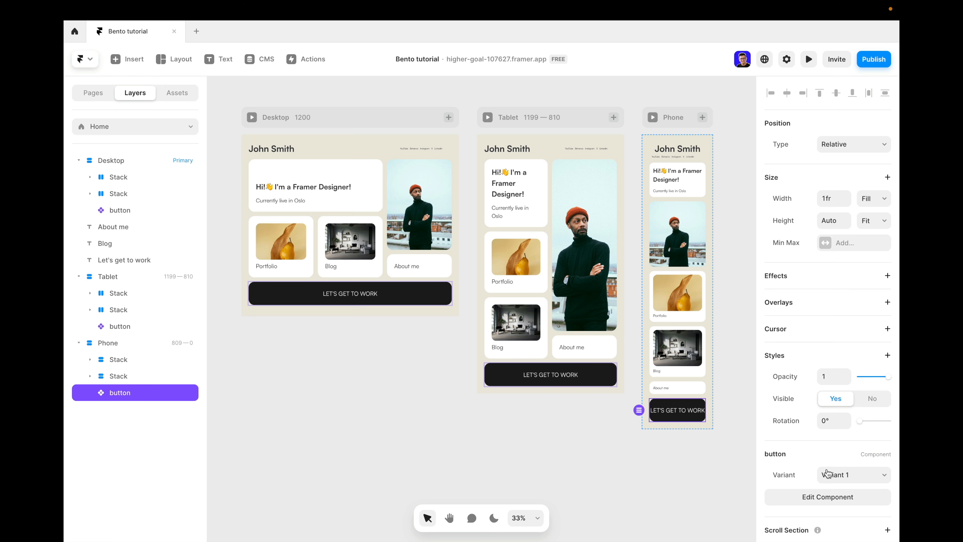
left_click(848, 474)
left_click(838, 486)
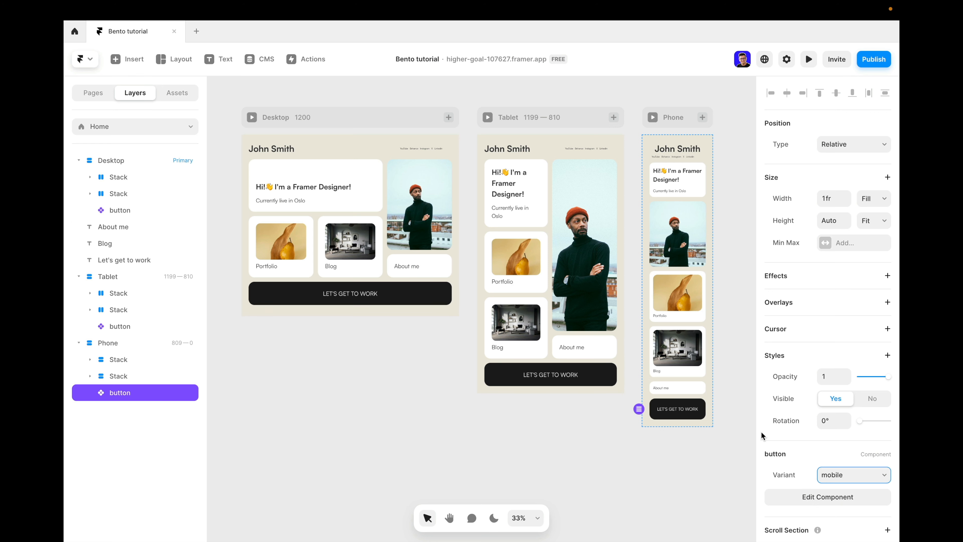
Step: Preview the page and widen the preview to about 1462 pixels to examine the desktop layout
left_click(808, 58)
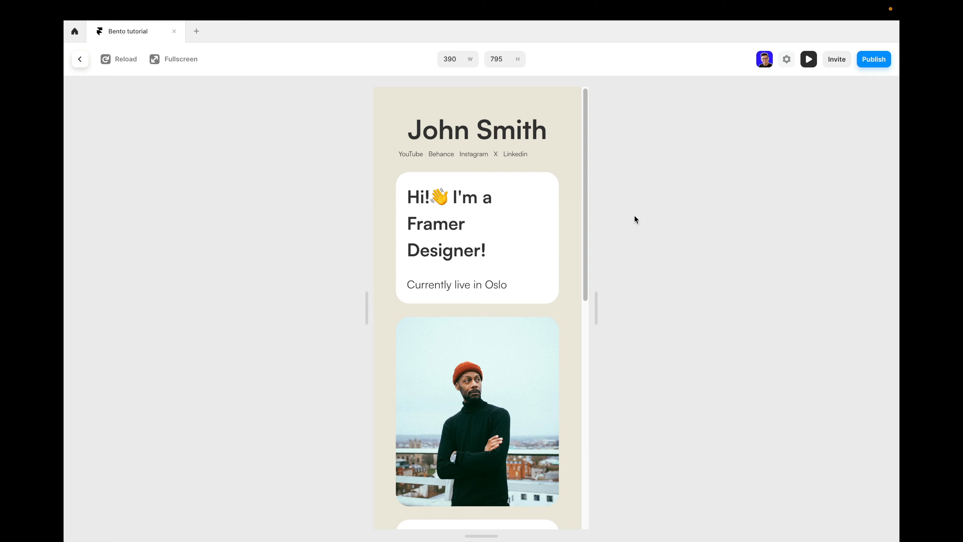
left_click_drag(597, 304, 884, 335)
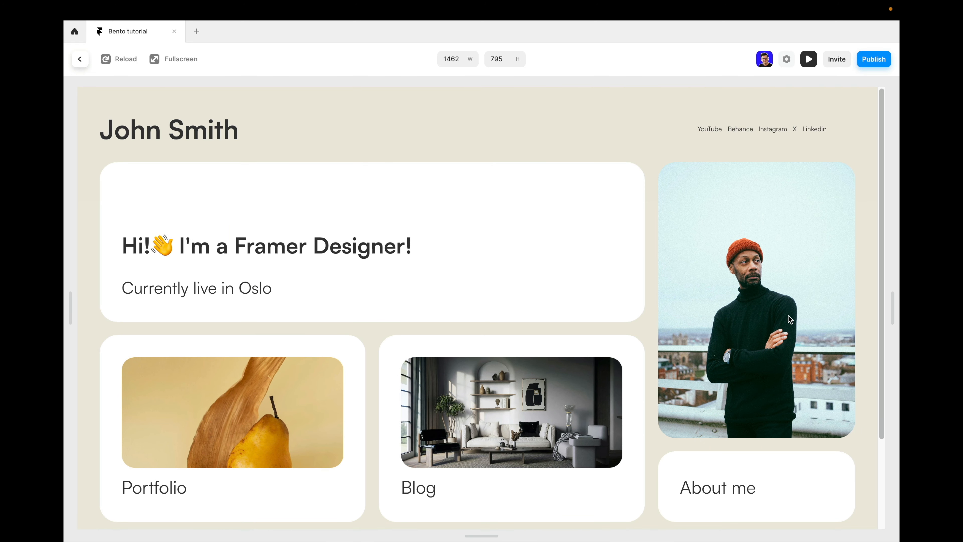
scroll(608, 329, "down", 3)
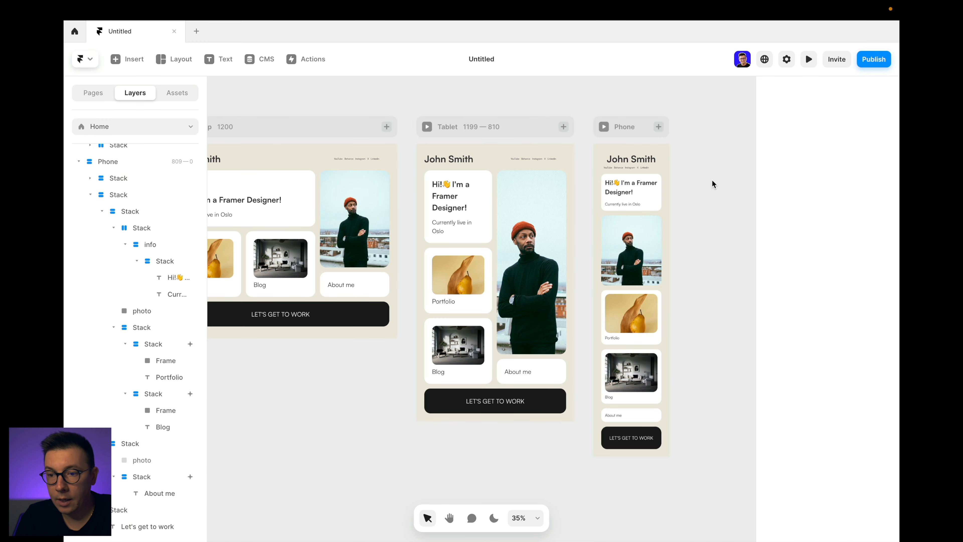
Step: Publish the site to higher-goal-107627.framer.app and examine the live page in the browser
scroll(711, 179, "up", 3)
scroll(711, 179, "left", 2)
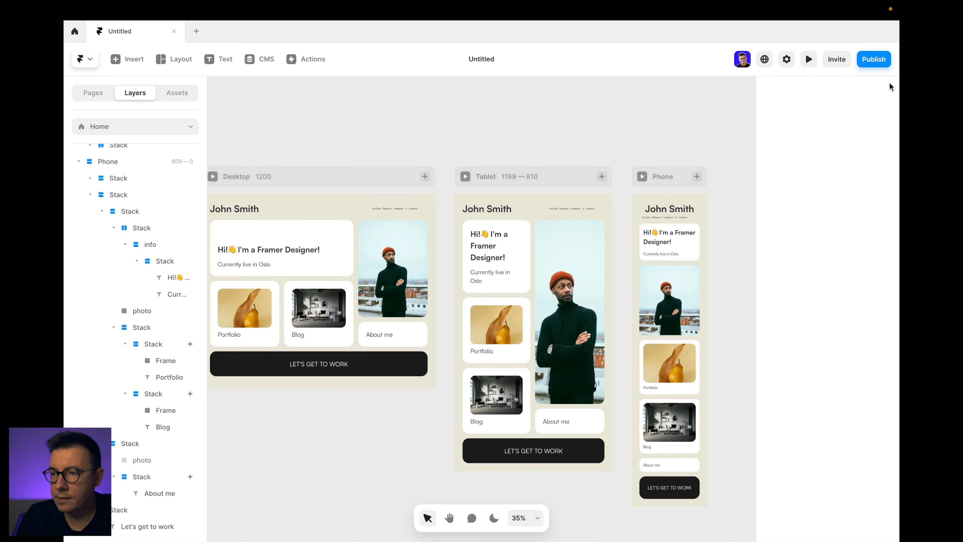
left_click(873, 59)
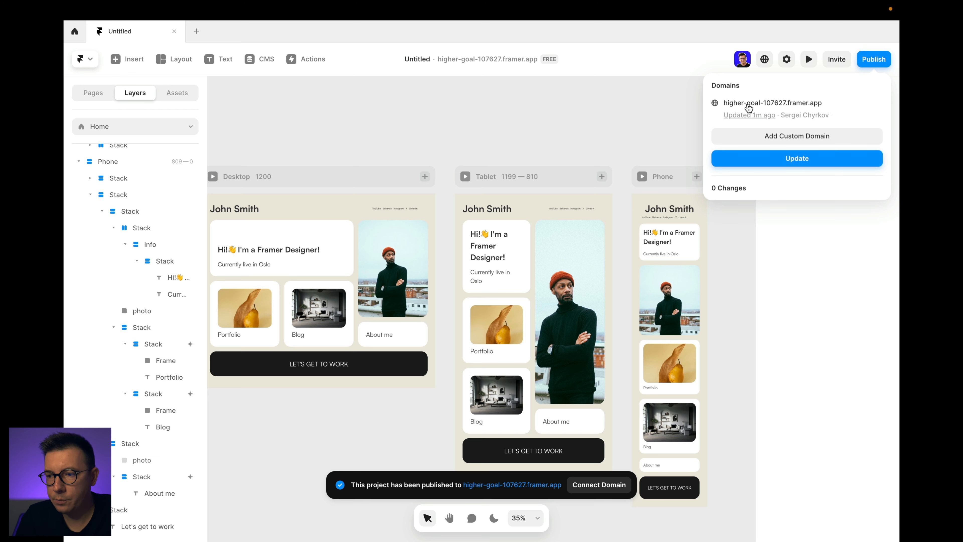
left_click(755, 102)
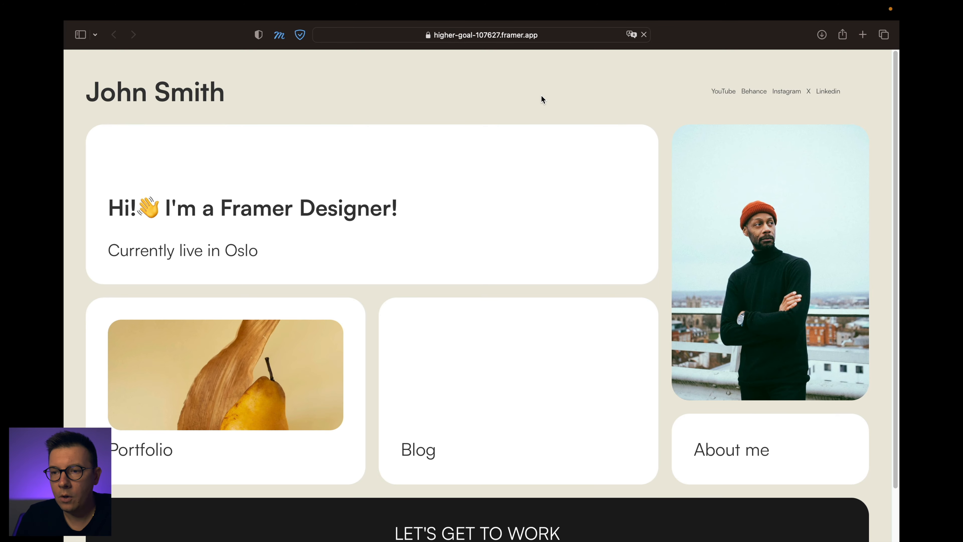
scroll(538, 183, "down", 3)
scroll(538, 182, "up", 3)
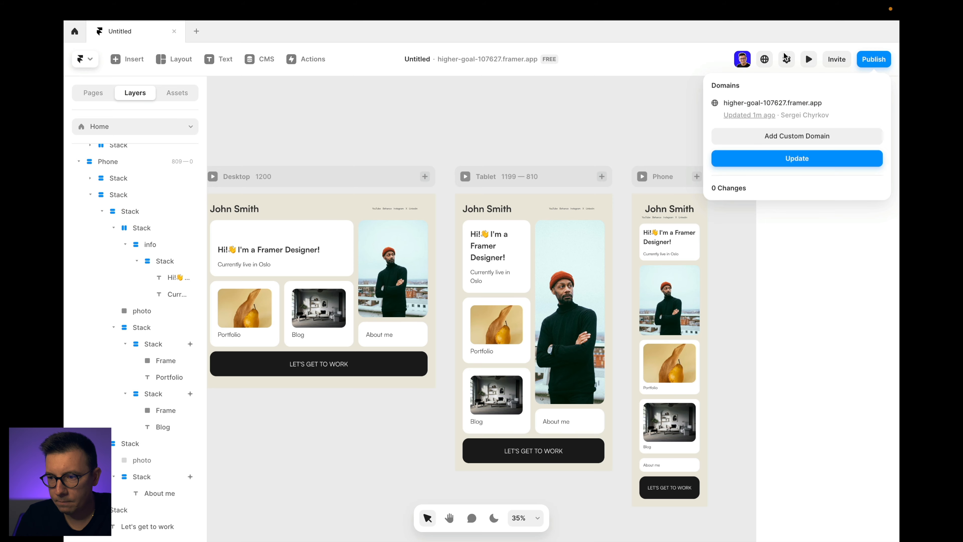
Step: Open the site's domain settings and examine the custom domain options
left_click(789, 58)
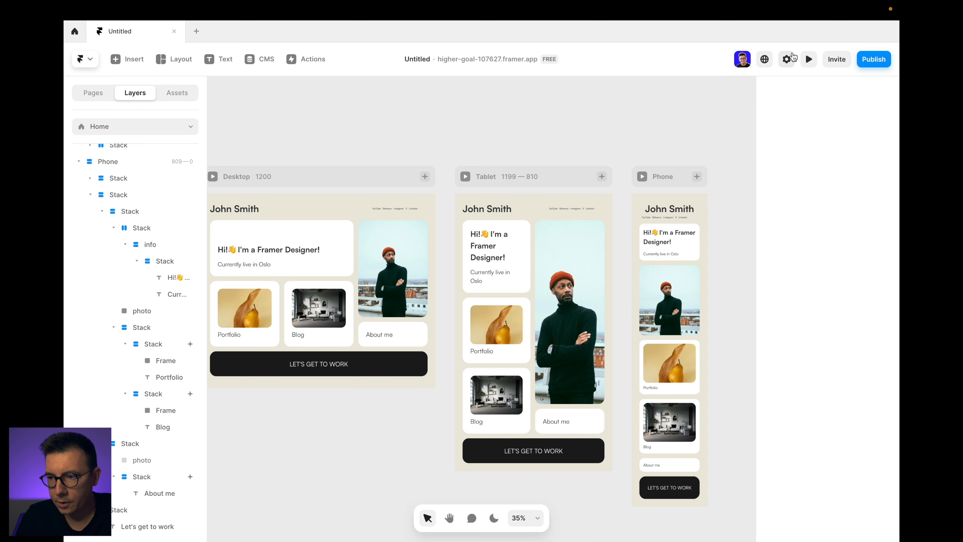
left_click(114, 136)
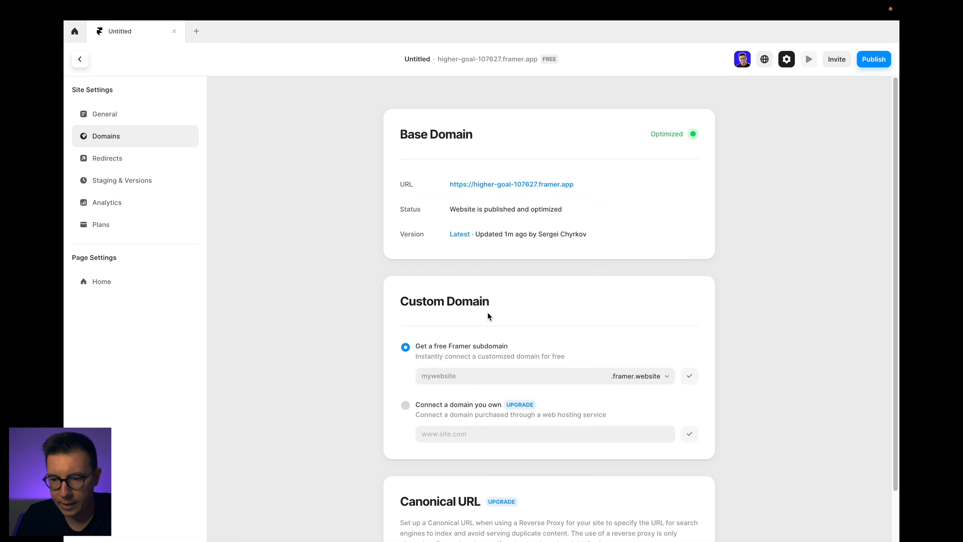
scroll(489, 319, "down", 2)
left_click(467, 324)
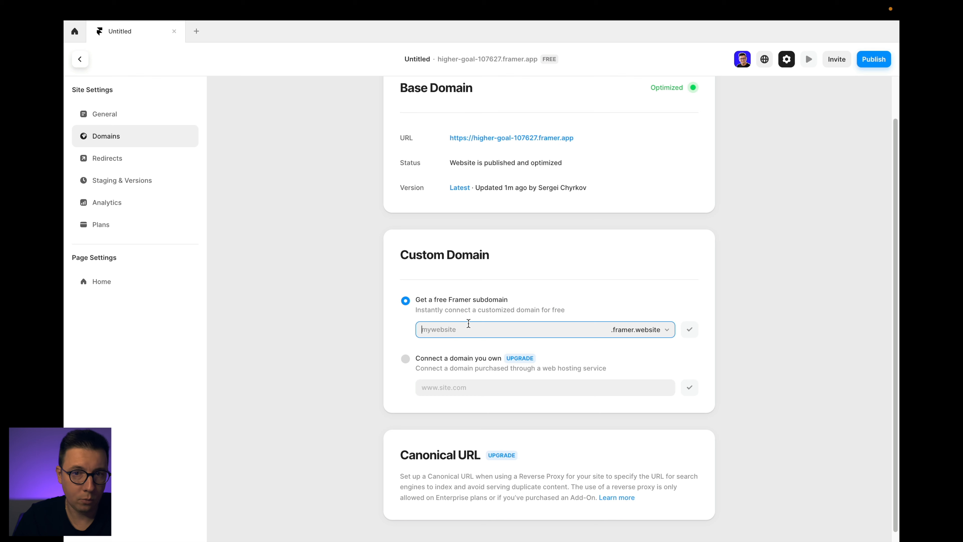
type("ftufgyfgutv")
key("BackSpace")
key("BackSpace")
key("BackSpace")
key("BackSpace")
key("BackSpace")
key("BackSpace")
key("BackSpace")
key("BackSpace")
key("BackSpace")
key("BackSpace")
key("BackSpace")
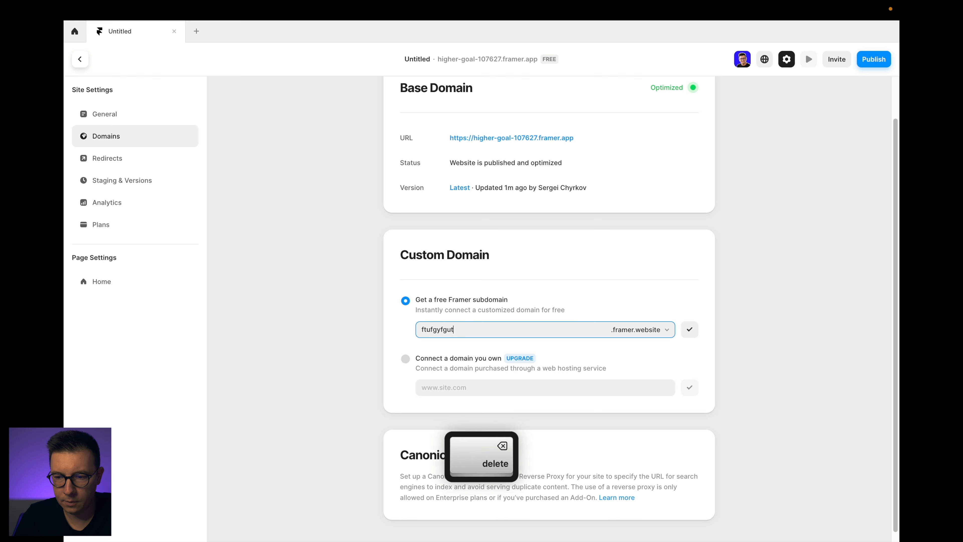
left_click(294, 219)
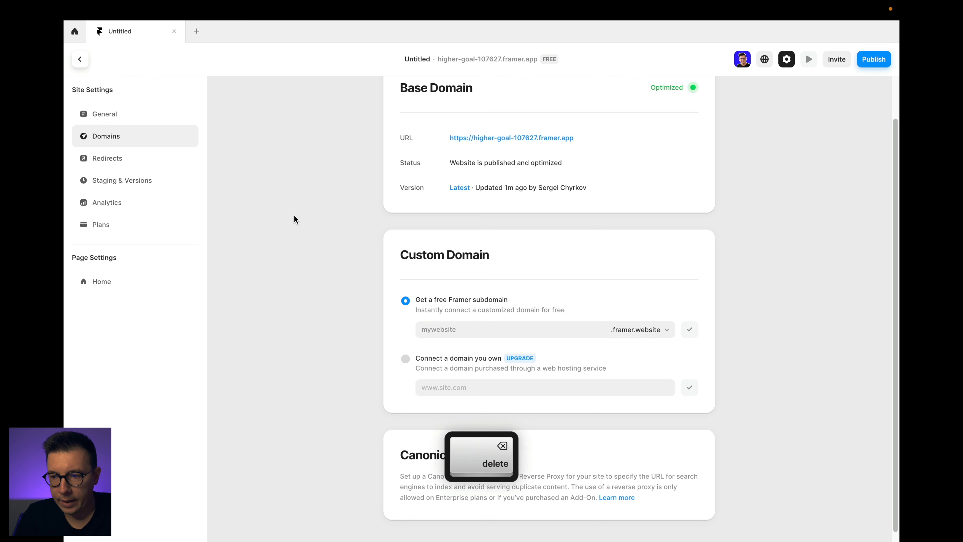